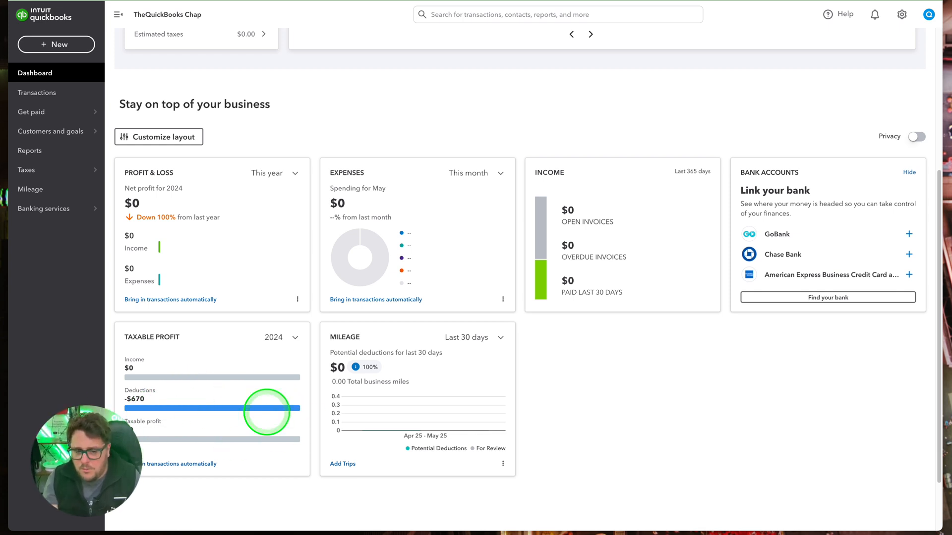
- Look through the settings options and the list of items that can be created from the dashboard
{"action": "scroll", "coordinate": [269, 422], "scroll_direction": "up", "scroll_amount": 5}
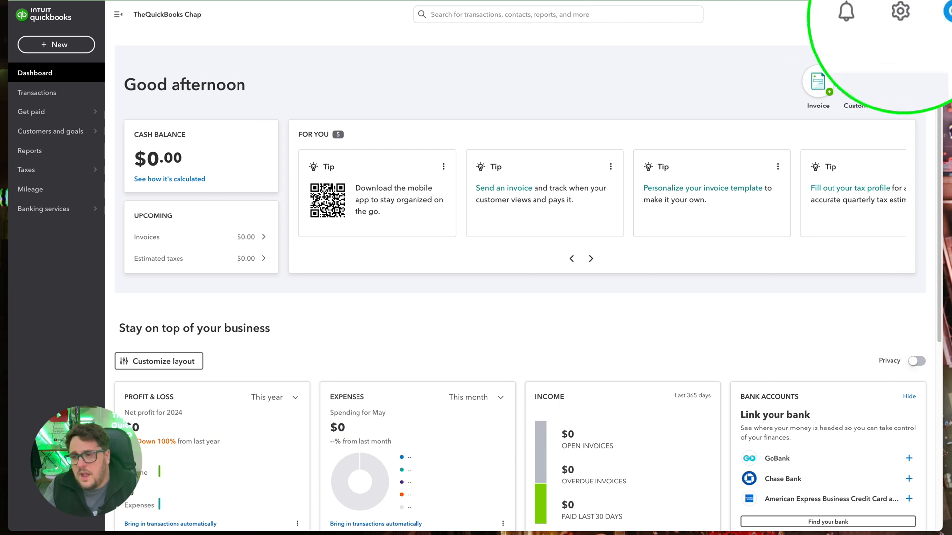
{"action": "left_click", "coordinate": [902, 15]}
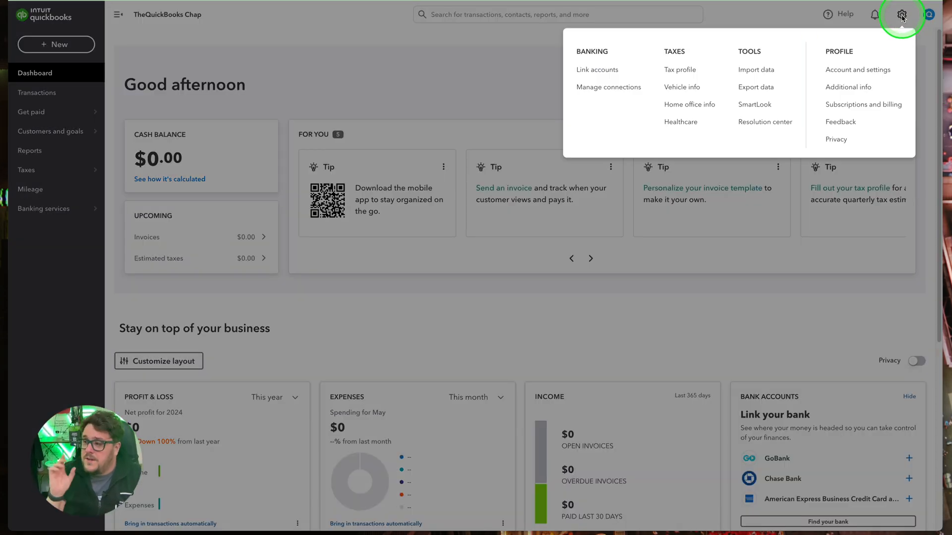
{"action": "left_click", "coordinate": [901, 16]}
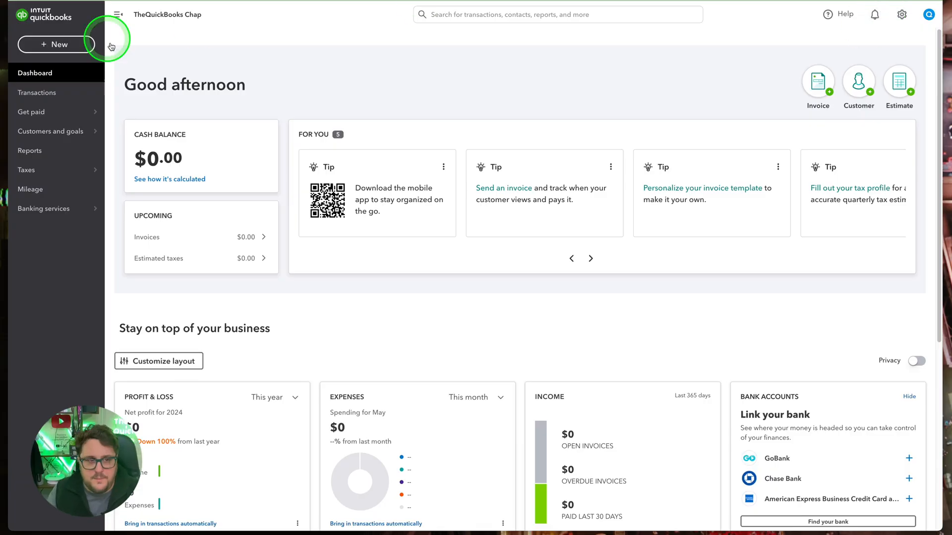
{"action": "left_click", "coordinate": [94, 49]}
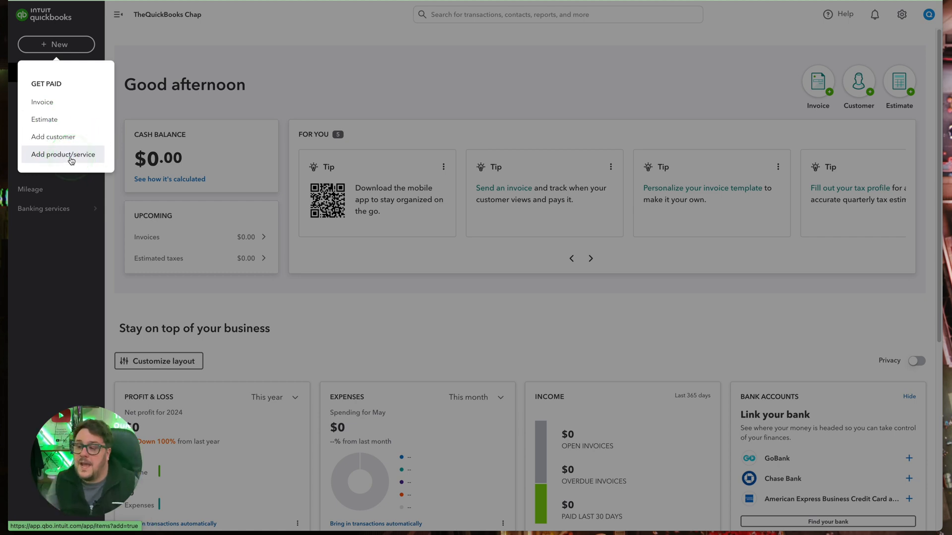
{"action": "left_click", "coordinate": [273, 52]}
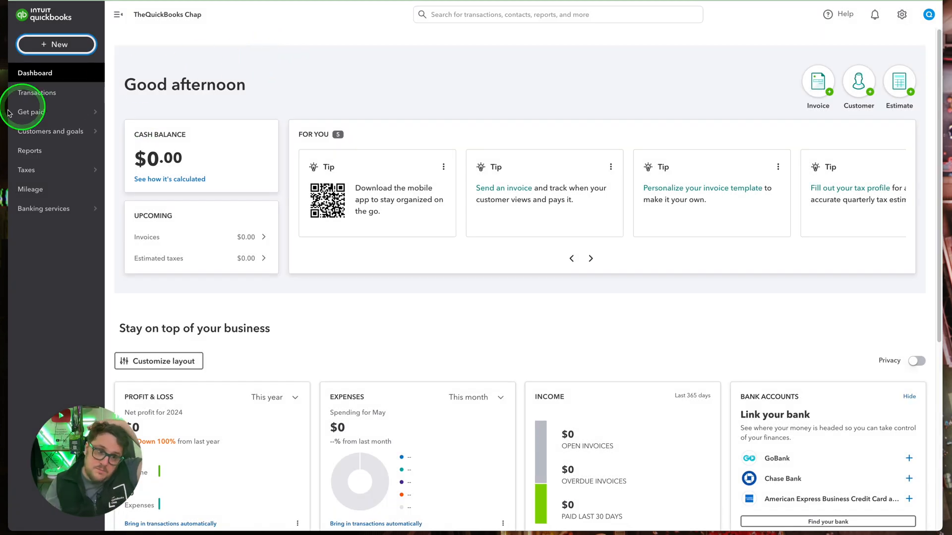
- Open the transactions list and remove its date filter to show transactions from all dates
{"action": "left_click", "coordinate": [53, 100]}
{"action": "left_click", "coordinate": [234, 102]}
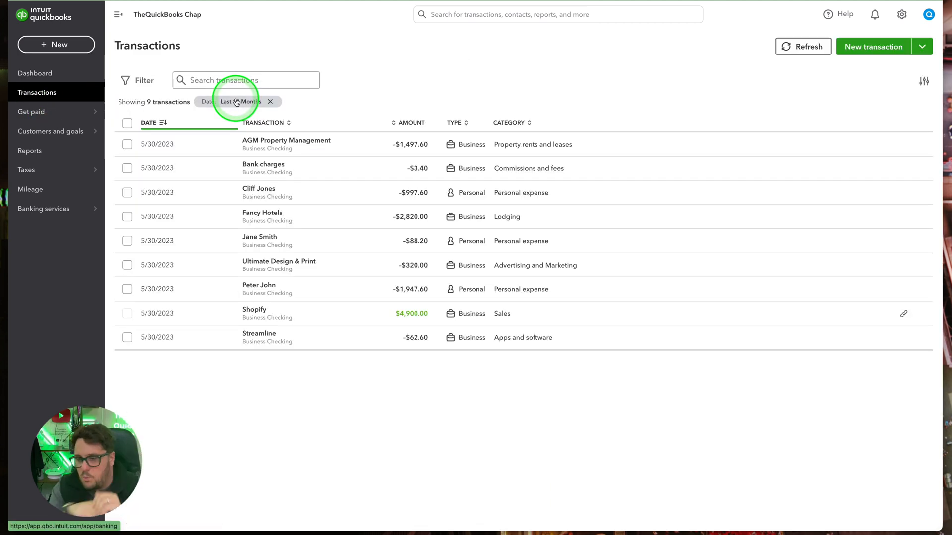
{"action": "left_click", "coordinate": [271, 103]}
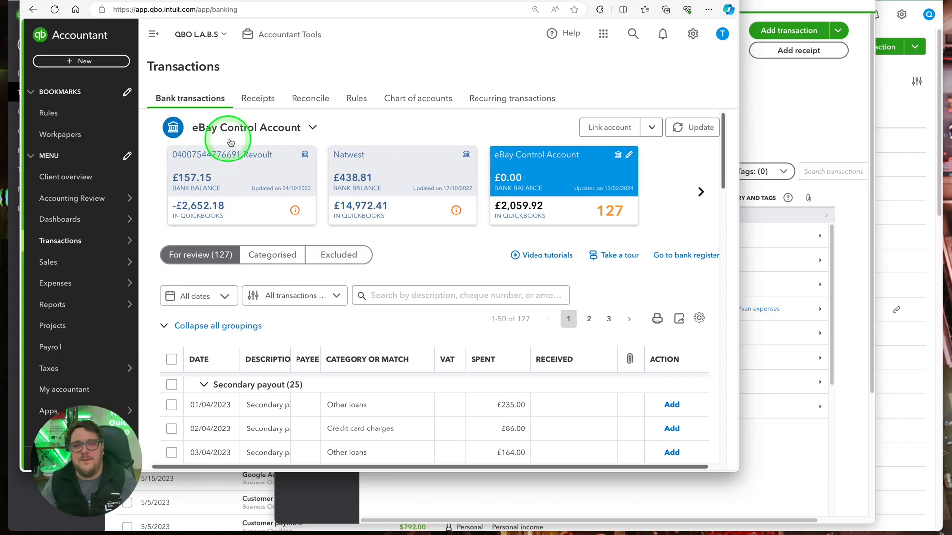
- Examine the bank transactions page in the QuickBooks Online Accountant window for comparison, and leave that window
{"action": "scroll", "coordinate": [233, 149], "scroll_direction": "up", "scroll_amount": 1}
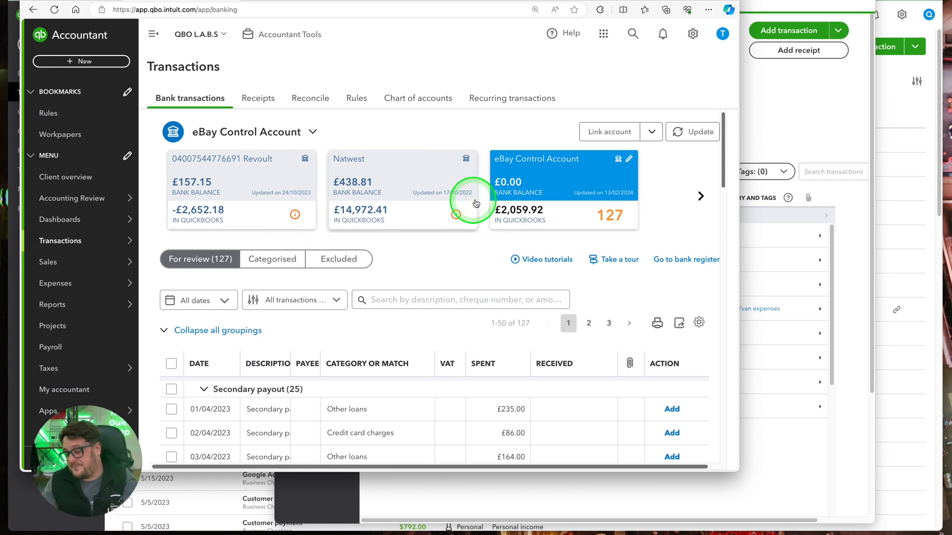
{"action": "scroll", "coordinate": [503, 206], "scroll_direction": "down", "scroll_amount": 10}
{"action": "scroll", "coordinate": [506, 212], "scroll_direction": "up", "scroll_amount": 10}
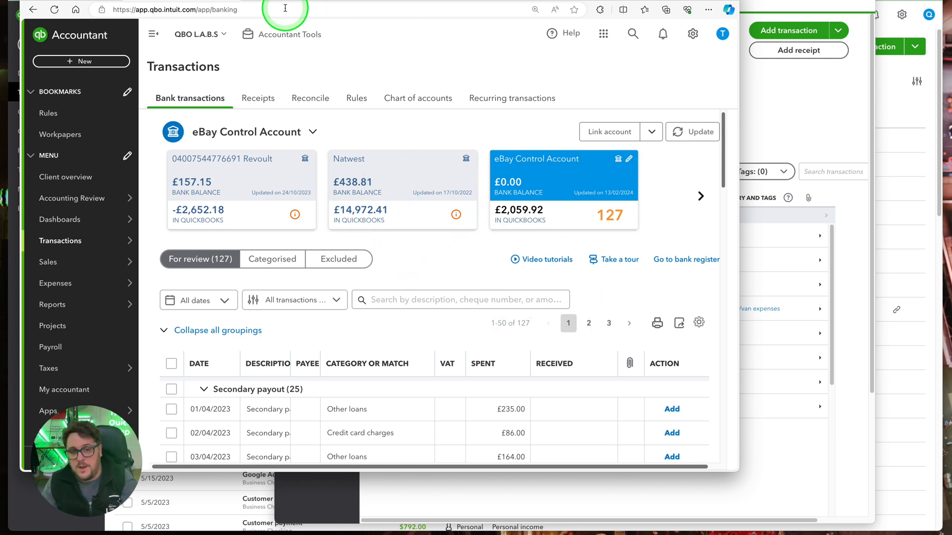
{"action": "left_click", "coordinate": [41, 0]}
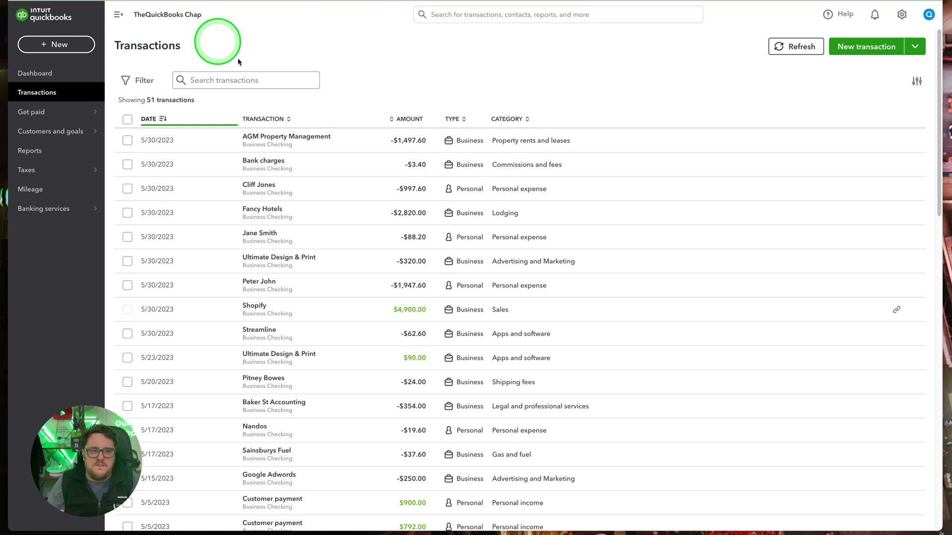
- Compare the transaction filter's date options with the tax year filter in the QuickBooks Self-Employed window
{"action": "left_click", "coordinate": [128, 79]}
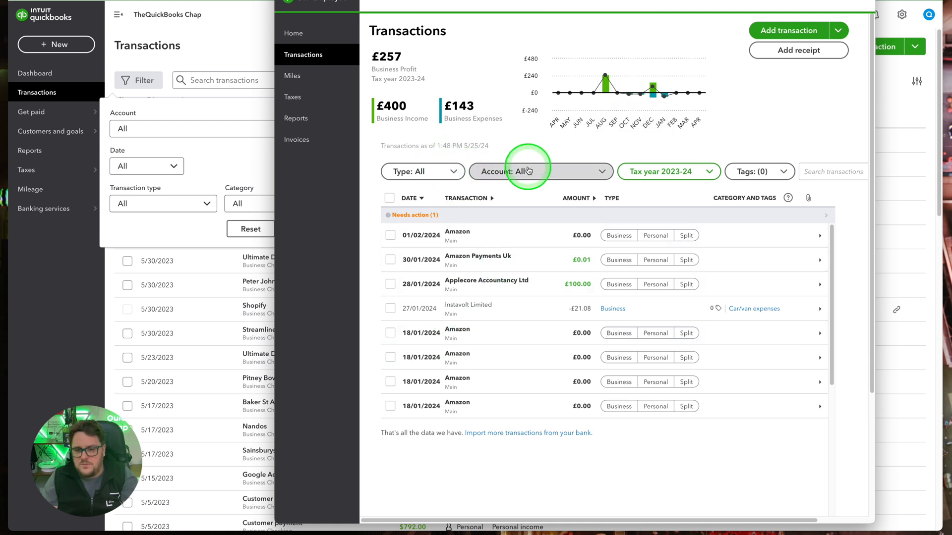
{"action": "left_click", "coordinate": [691, 172]}
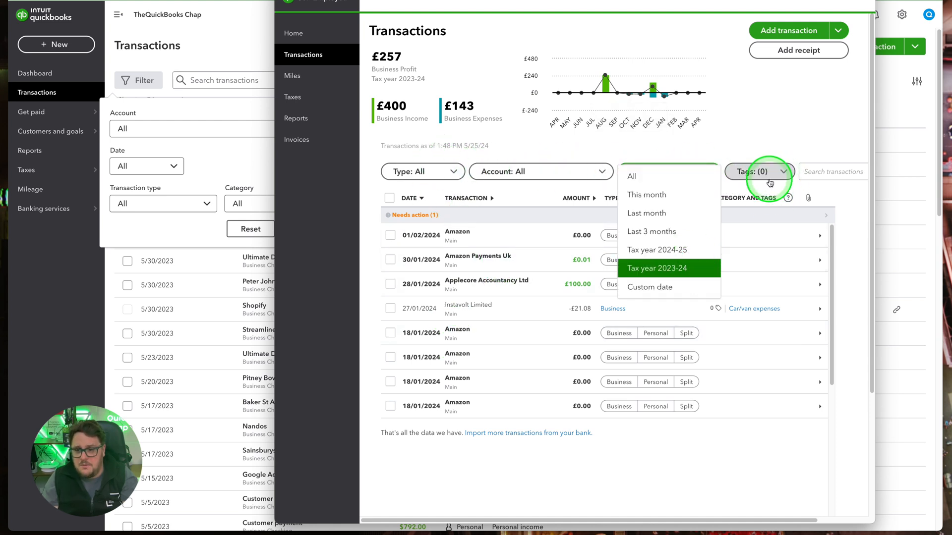
{"action": "left_click", "coordinate": [719, 172]}
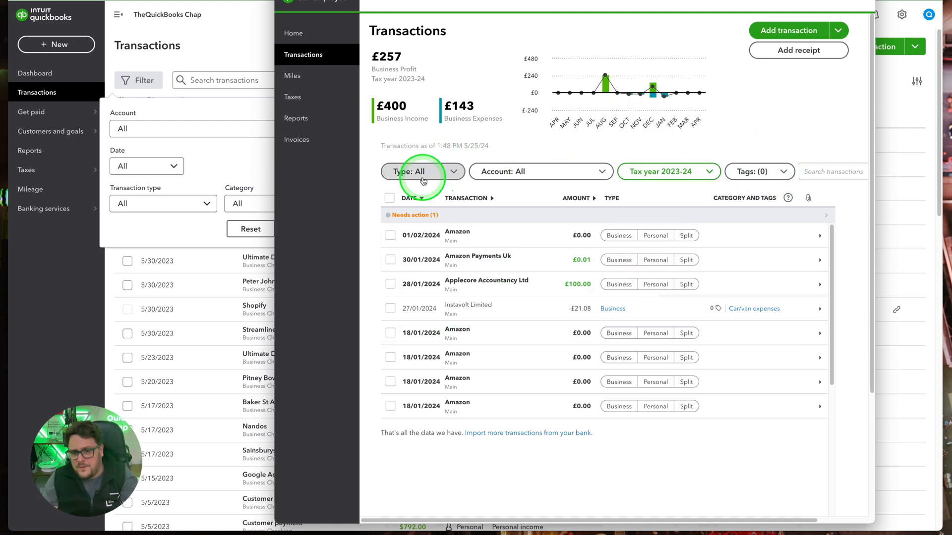
{"action": "left_click_drag", "start_coordinate": [422, 0], "coordinate": [497, 1]}
{"action": "left_click", "coordinate": [240, 19]}
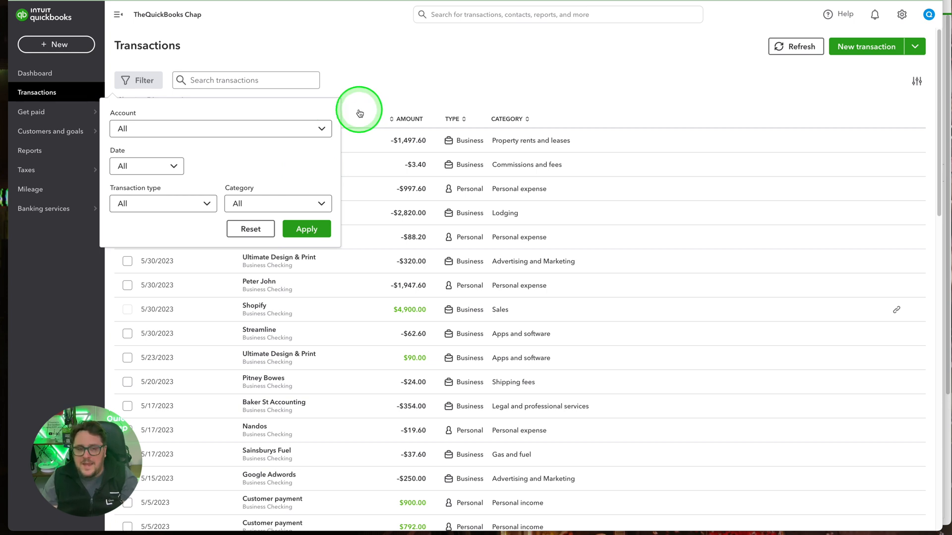
{"action": "left_click", "coordinate": [166, 166]}
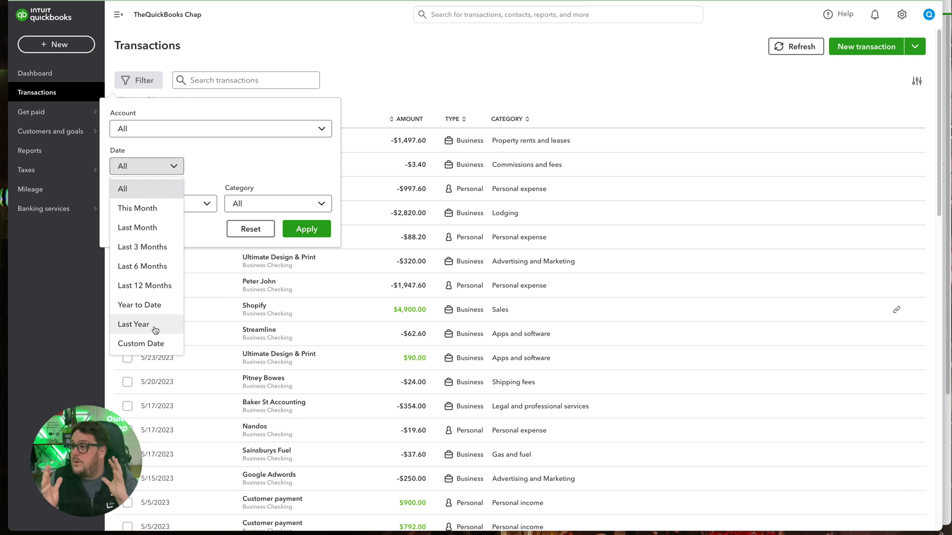
{"action": "left_click", "coordinate": [430, 41]}
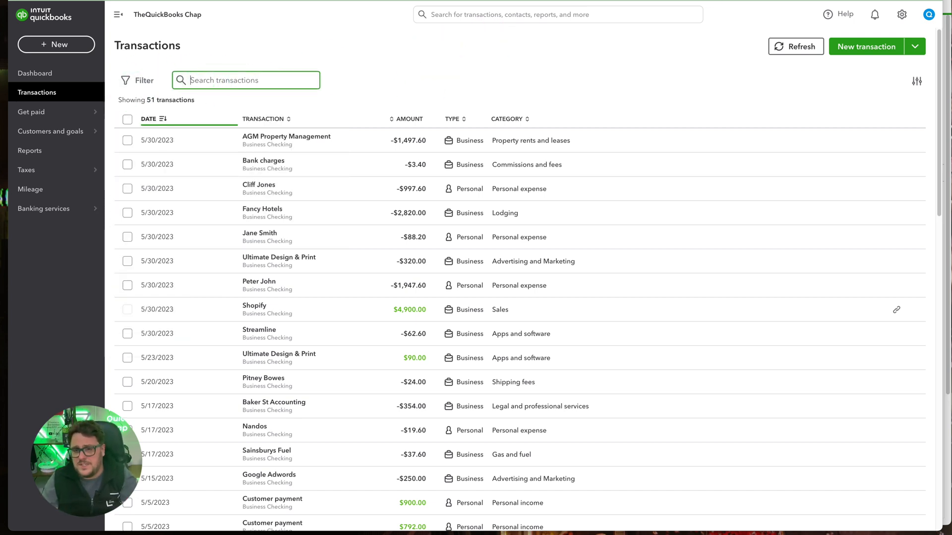
{"action": "key", "text": "super+grave"}
{"action": "scroll", "coordinate": [897, 177], "scroll_direction": "right", "scroll_amount": 1}
{"action": "scroll", "coordinate": [896, 177], "scroll_direction": "left", "scroll_amount": 1}
{"action": "left_click", "coordinate": [250, 43]}
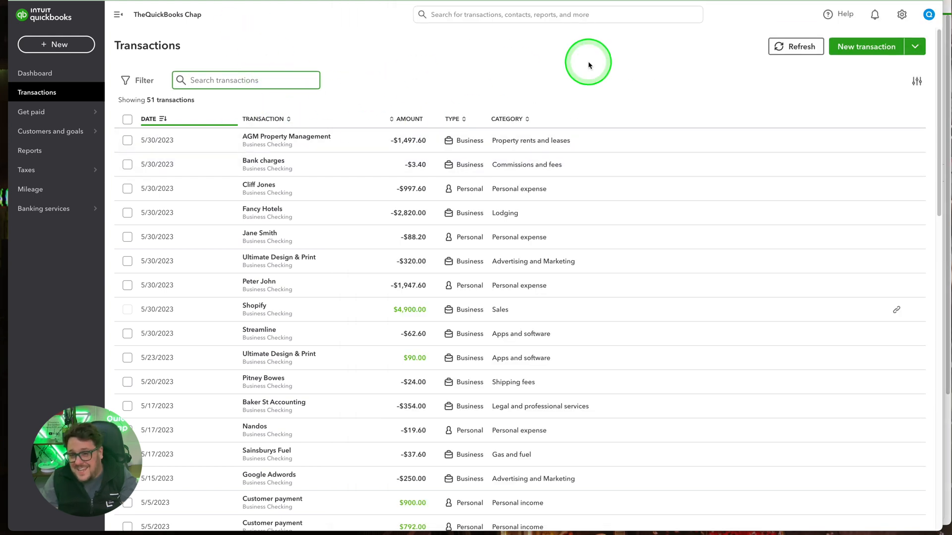
- Check the transaction list's export and show-excluded options, and view the QuickBooks Self-Employed transactions for comparison
{"action": "left_click", "coordinate": [917, 81]}
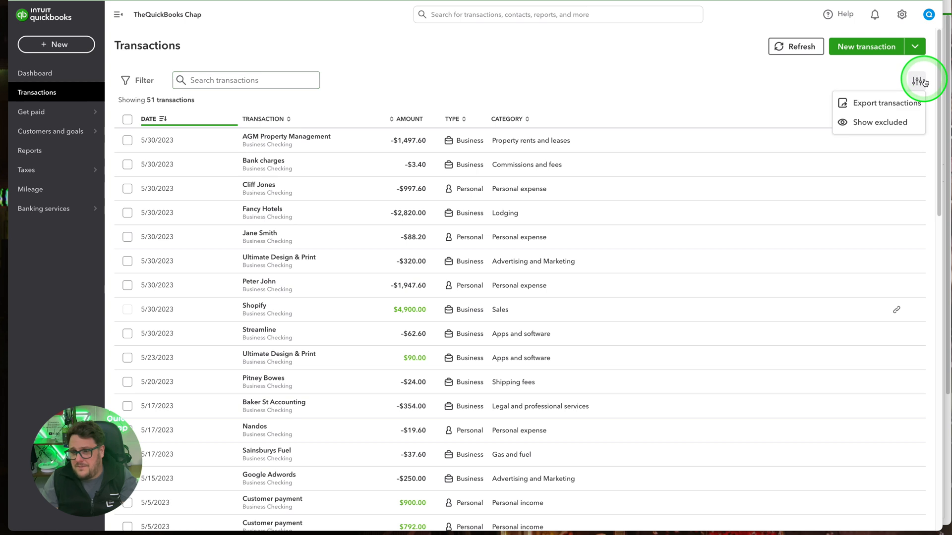
{"action": "left_click", "coordinate": [691, 77]}
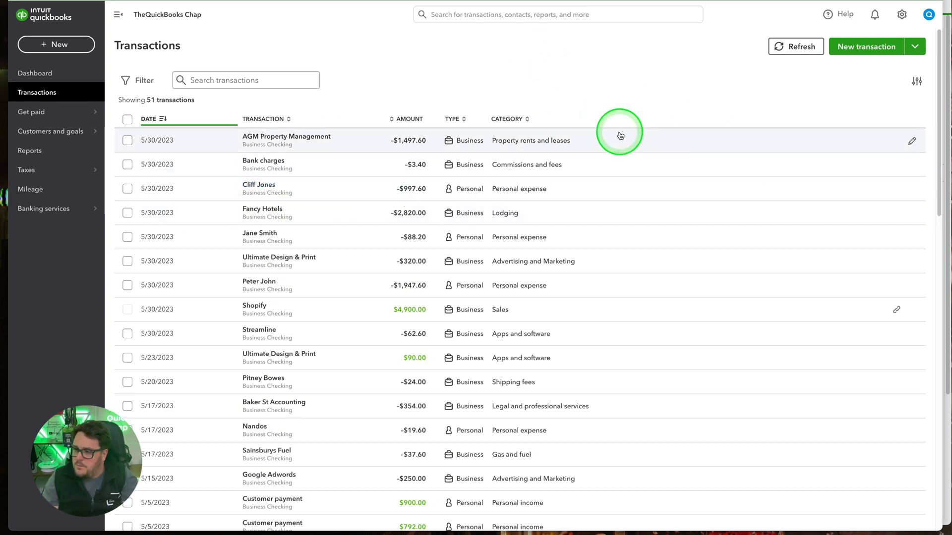
{"action": "left_click", "coordinate": [714, 1]}
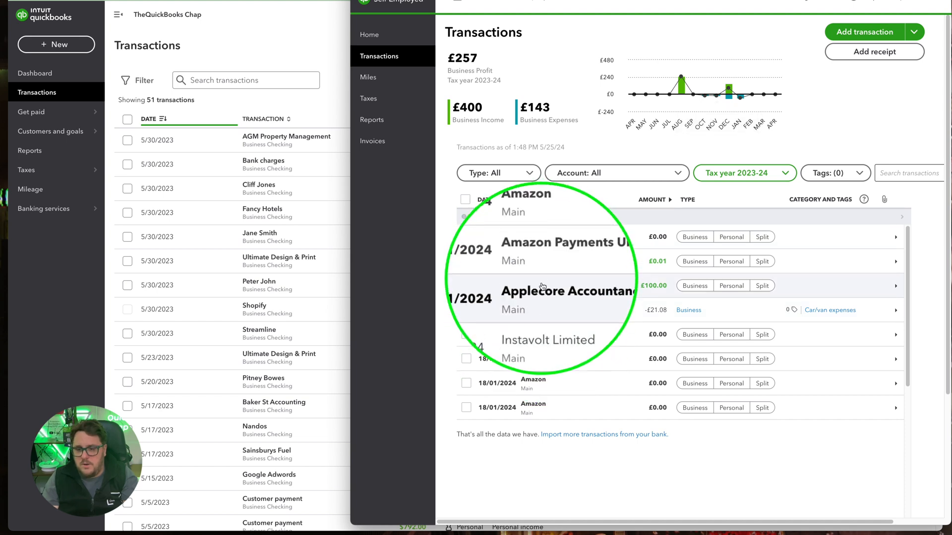
{"action": "left_click", "coordinate": [343, 158]}
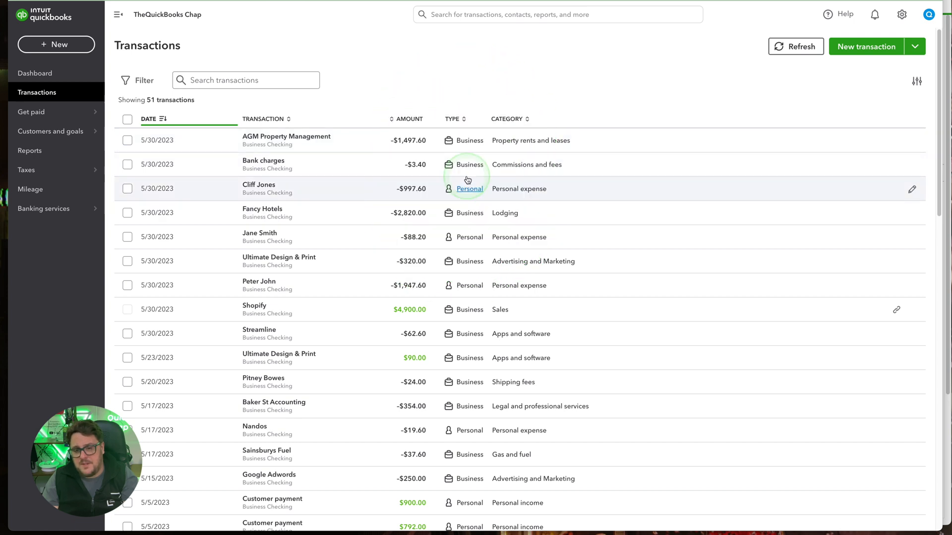
- Open the AGM Property Management transaction's name for inline editing
{"action": "left_click", "coordinate": [281, 141]}
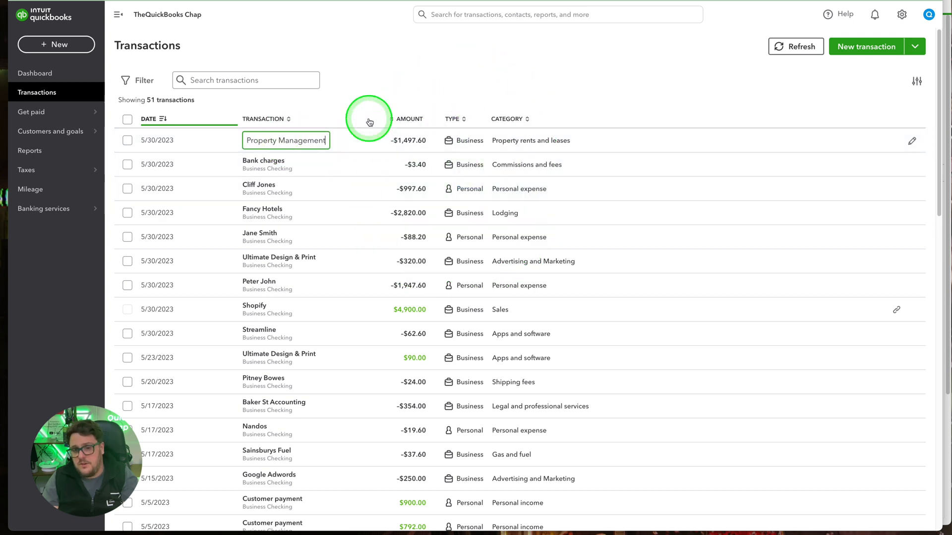
{"action": "key", "text": "Home"}
{"action": "type", "text": "AGM"}
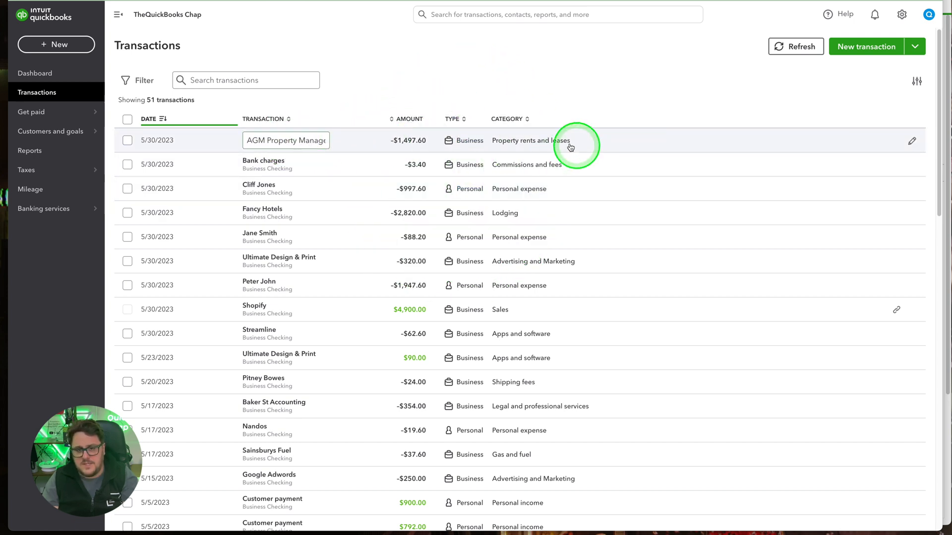
- Switch the AGM Property Management transaction's type to Personal and back to Business
{"action": "mouse_move", "coordinate": [471, 142]}
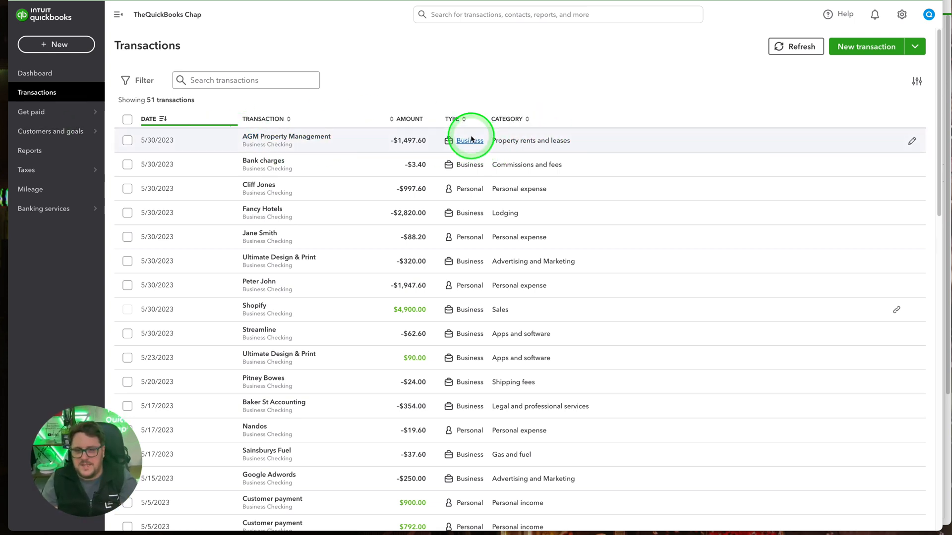
{"action": "left_click", "coordinate": [473, 140]}
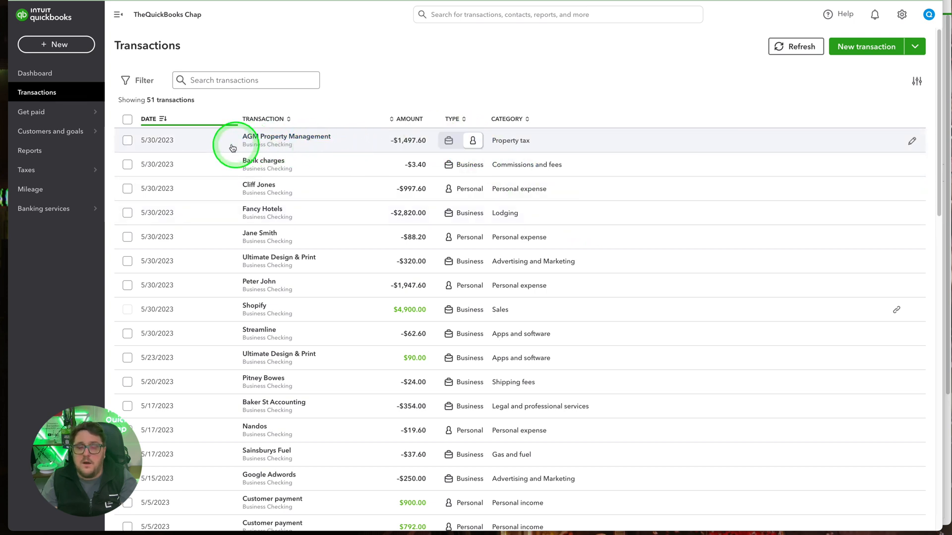
{"action": "left_click", "coordinate": [448, 140]}
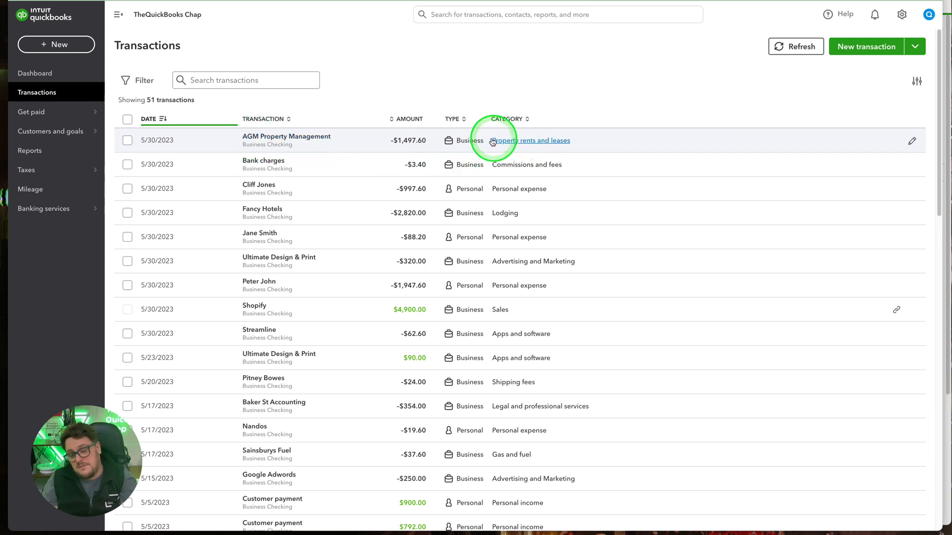
- Browse the business and personal categories available for the AGM Property Management transaction
{"action": "left_click", "coordinate": [540, 139]}
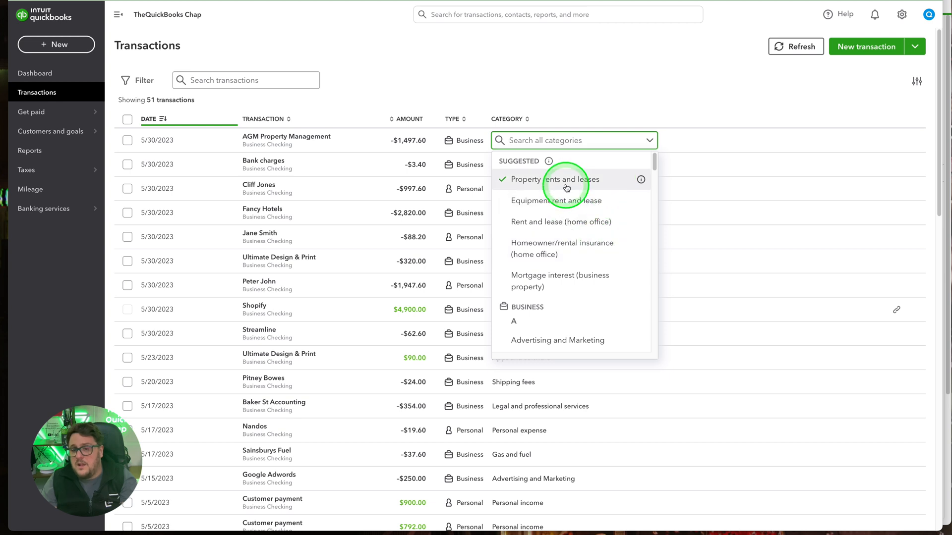
{"action": "scroll", "coordinate": [600, 250], "scroll_direction": "down", "scroll_amount": 10}
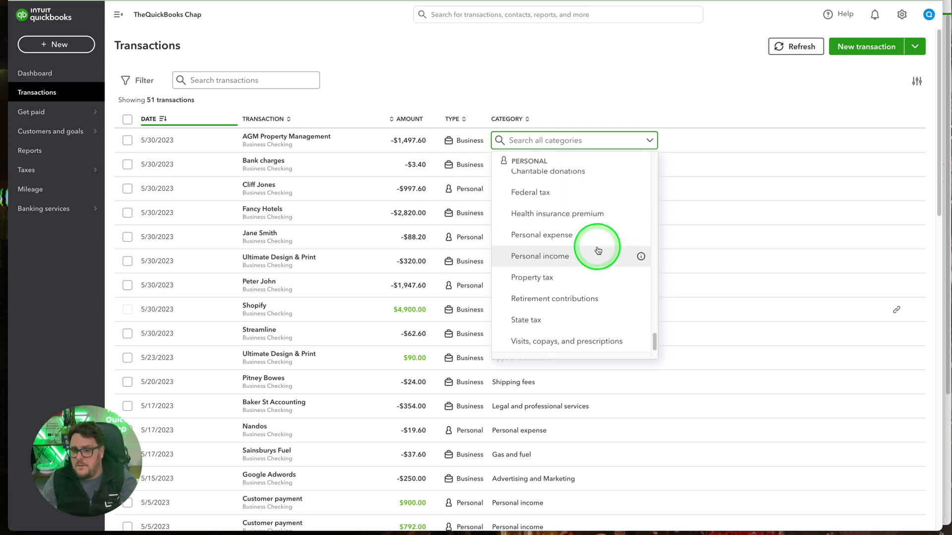
{"action": "scroll", "coordinate": [607, 270], "scroll_direction": "up", "scroll_amount": 6}
{"action": "scroll", "coordinate": [612, 278], "scroll_direction": "up", "scroll_amount": 5}
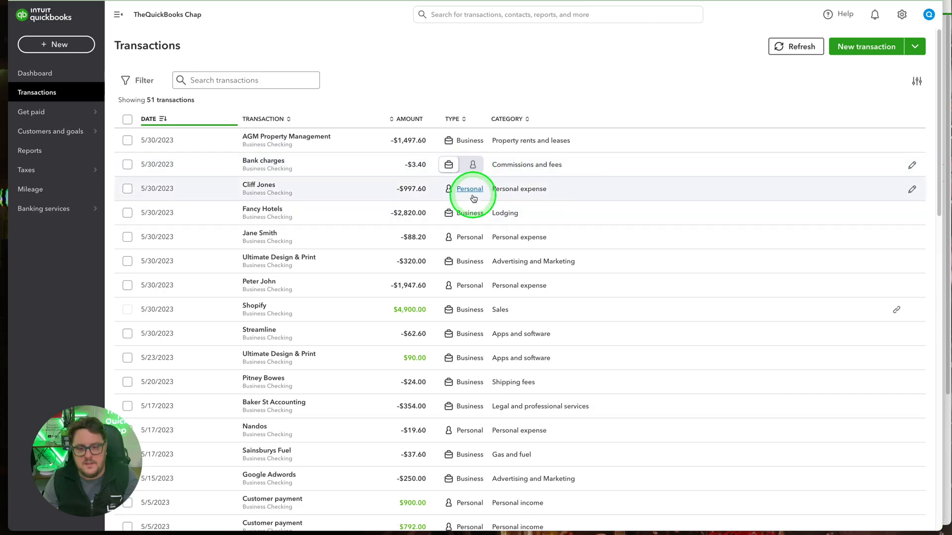
- Set the category of the -$997.60 personal transaction dated 5/30/2023 to Federal tax
{"action": "left_click", "coordinate": [473, 190]}
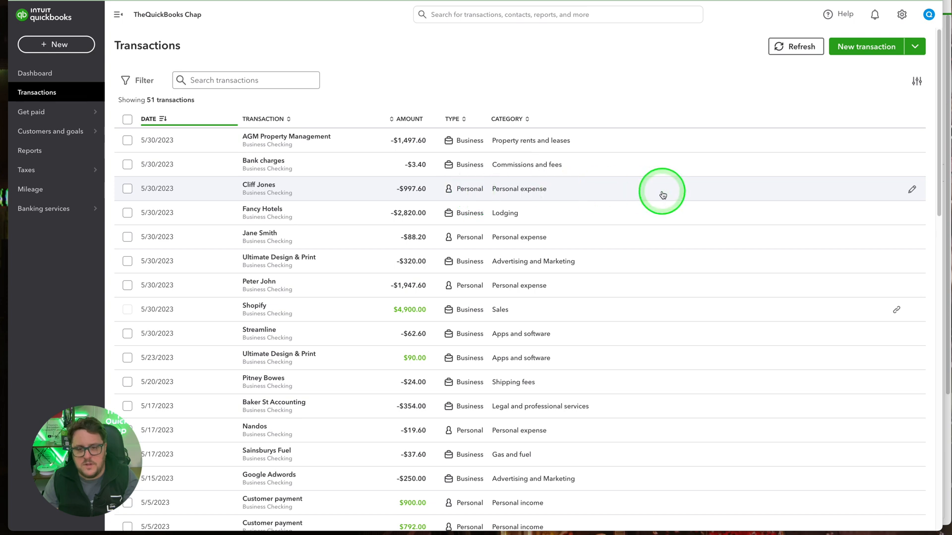
{"action": "left_click", "coordinate": [516, 189]}
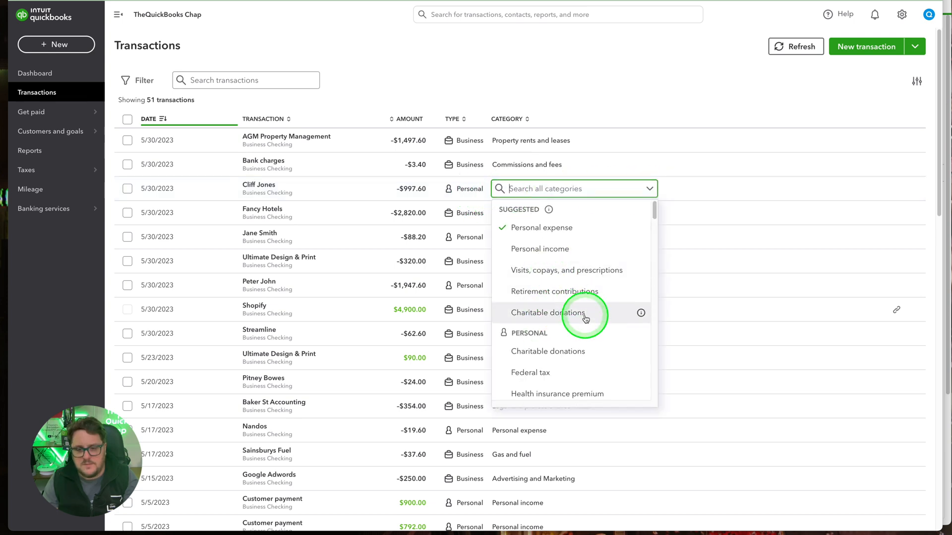
{"action": "left_click", "coordinate": [589, 377]}
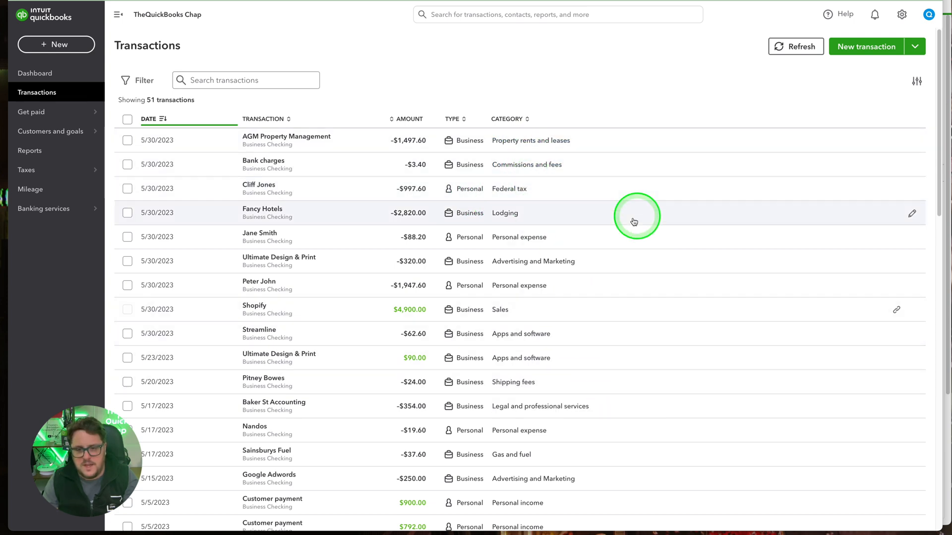
- Change the category of the -$997.60 transaction to Credit card interest
{"action": "left_click", "coordinate": [535, 193]}
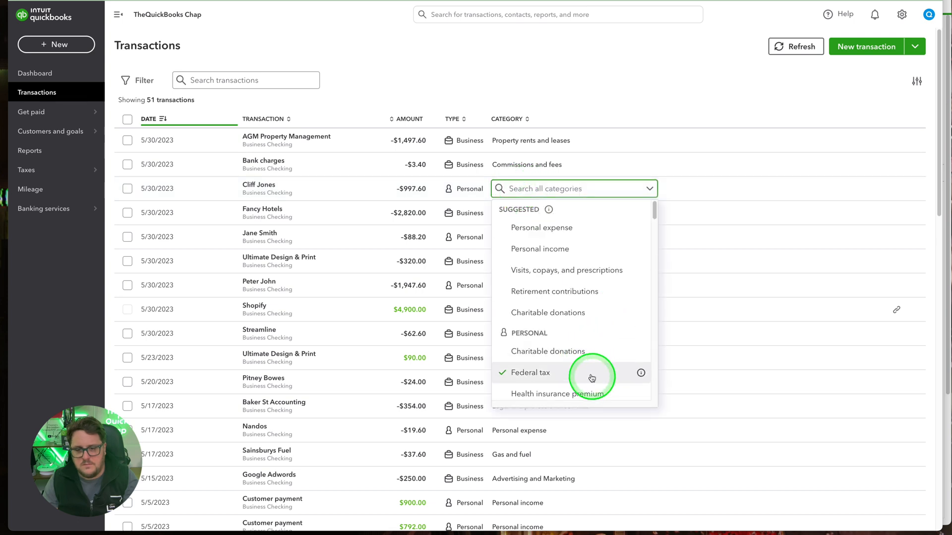
{"action": "scroll", "coordinate": [588, 367], "scroll_direction": "down", "scroll_amount": 5}
{"action": "left_click", "coordinate": [564, 300]}
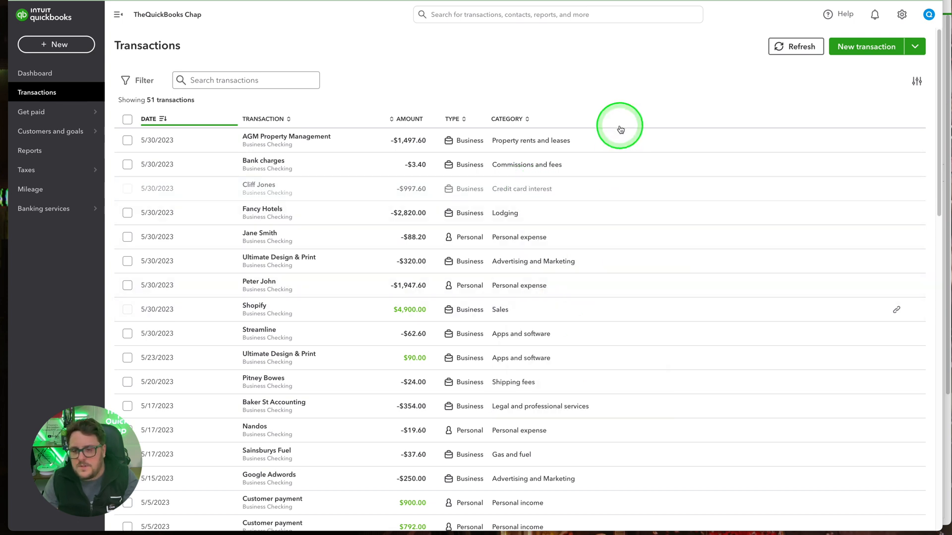
- Set the category of the -$997.60 transaction dated 5/30/2023 to Materials and supplies and switch its type back to Personal
{"action": "left_click", "coordinate": [551, 193]}
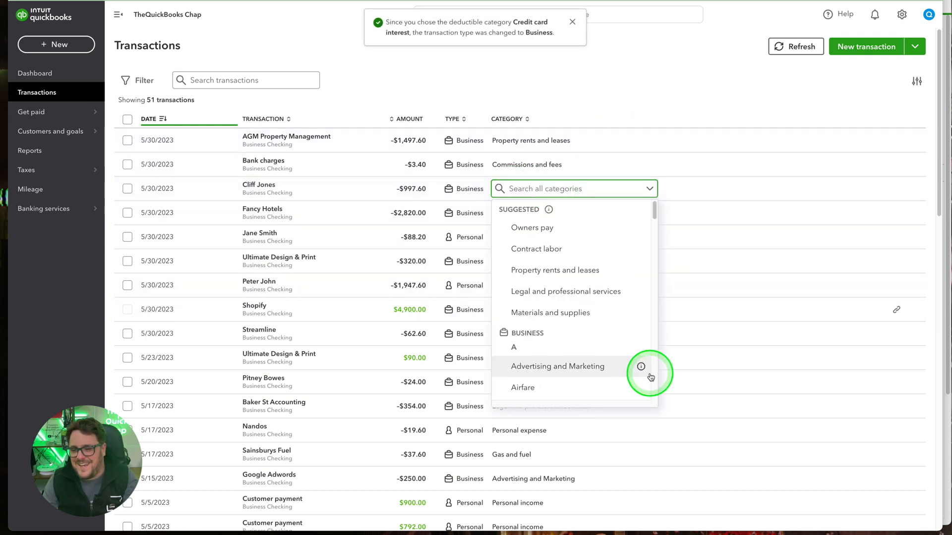
{"action": "left_click", "coordinate": [585, 315]}
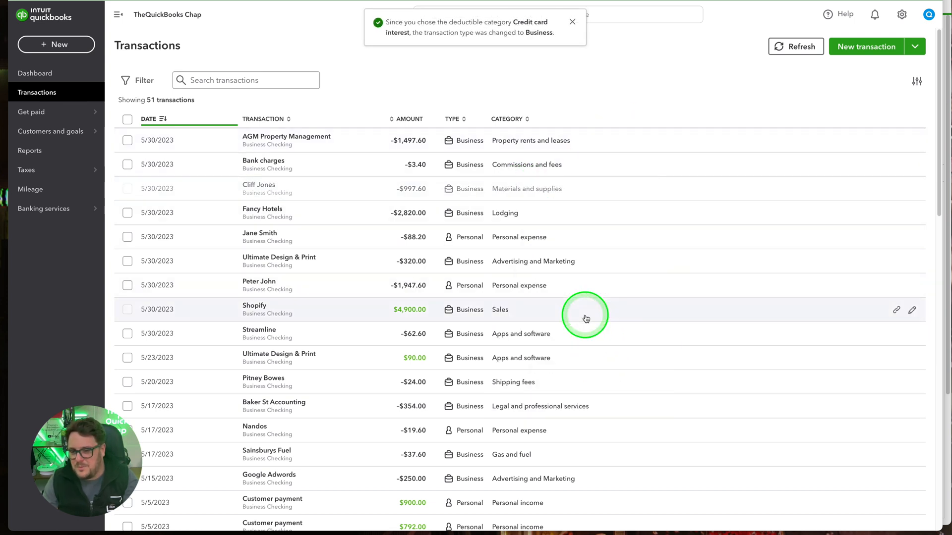
{"action": "left_click", "coordinate": [472, 189]}
- Set the category of the -$997.60 personal transaction dated 5/30/2023 to Business licenses
{"action": "left_click", "coordinate": [530, 192]}
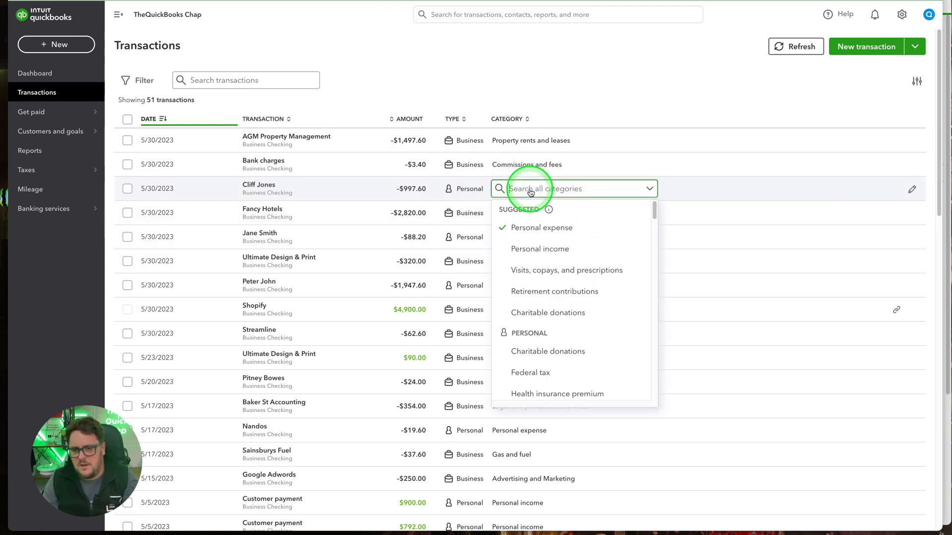
{"action": "scroll", "coordinate": [552, 396], "scroll_direction": "down", "scroll_amount": 5}
{"action": "left_click", "coordinate": [557, 345]}
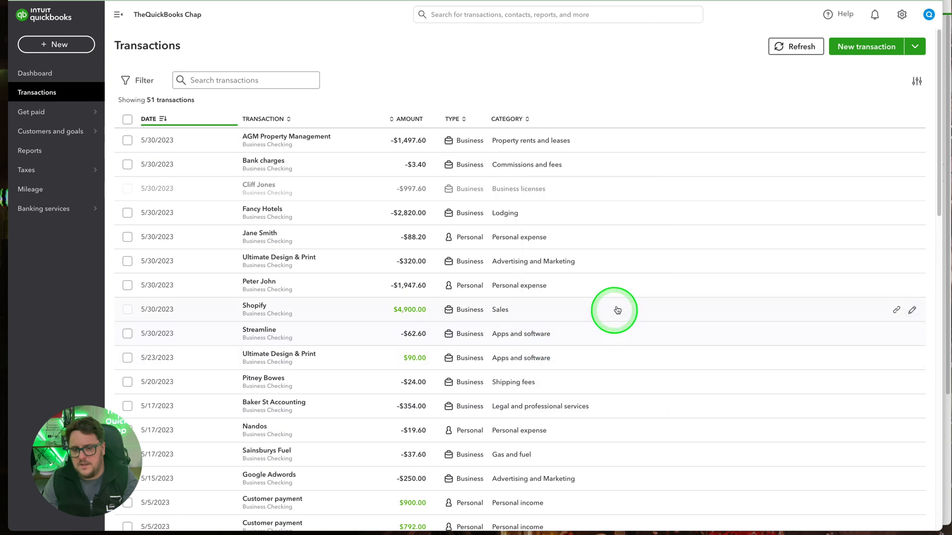
- Switch the -$997.60 transaction dated 5/30/2023 to Personal and review the categories offered for it, leaving the selection unchanged
{"action": "left_click", "coordinate": [474, 190]}
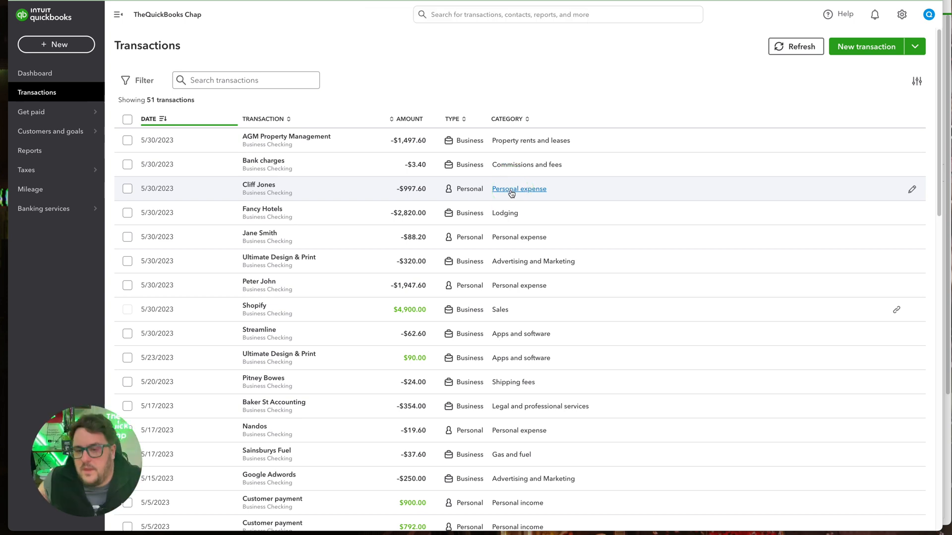
{"action": "left_click", "coordinate": [501, 188]}
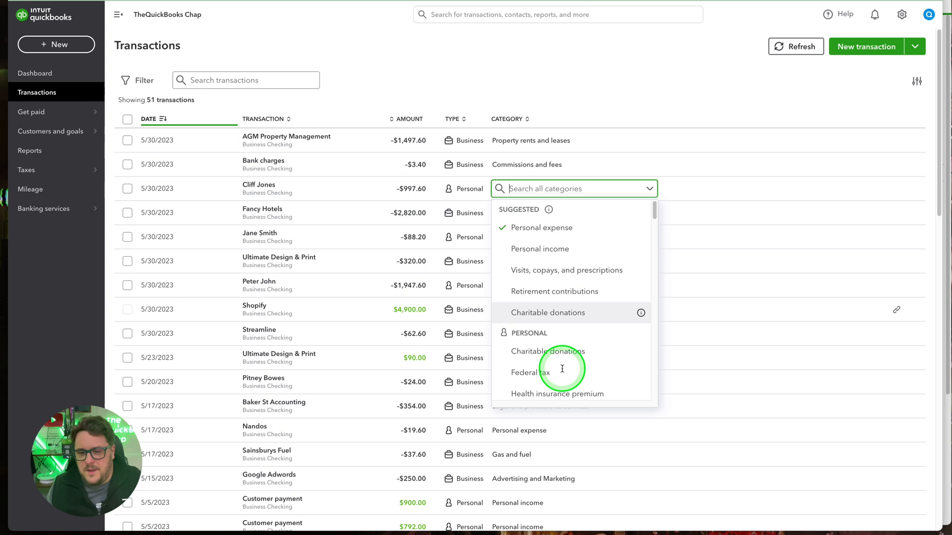
{"action": "left_click", "coordinate": [466, 184]}
{"action": "left_click", "coordinate": [539, 189]}
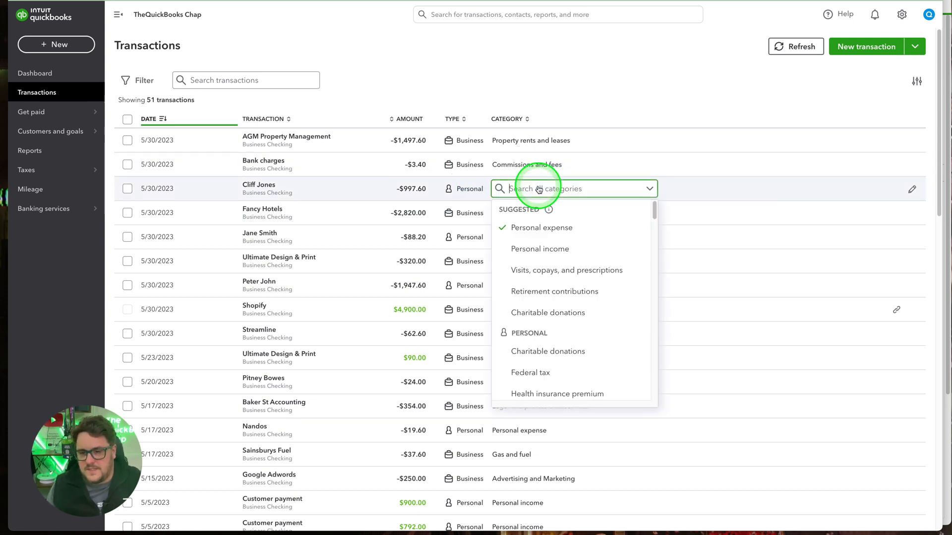
{"action": "left_click", "coordinate": [586, 98]}
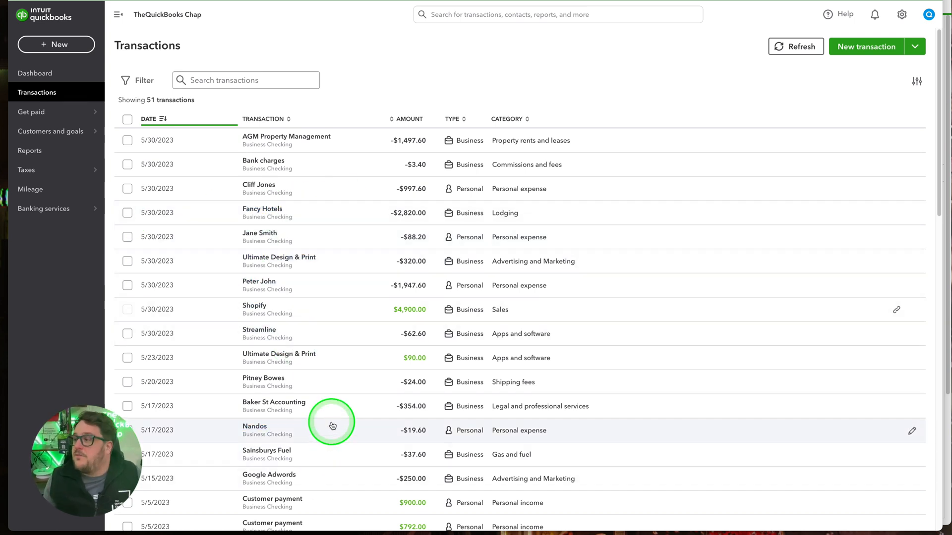
- Look through the whole transactions list down to the March 2023 entries, comparing types and categories, and return to the newest ones
{"action": "scroll", "coordinate": [460, 390], "scroll_direction": "down", "scroll_amount": 1}
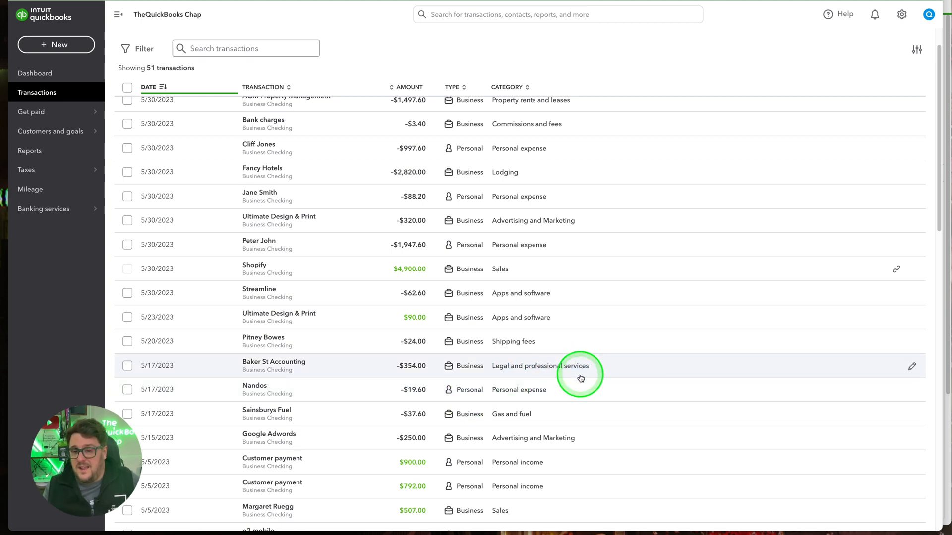
{"action": "scroll", "coordinate": [575, 406], "scroll_direction": "down", "scroll_amount": 8}
{"action": "scroll", "coordinate": [550, 446], "scroll_direction": "down", "scroll_amount": 3}
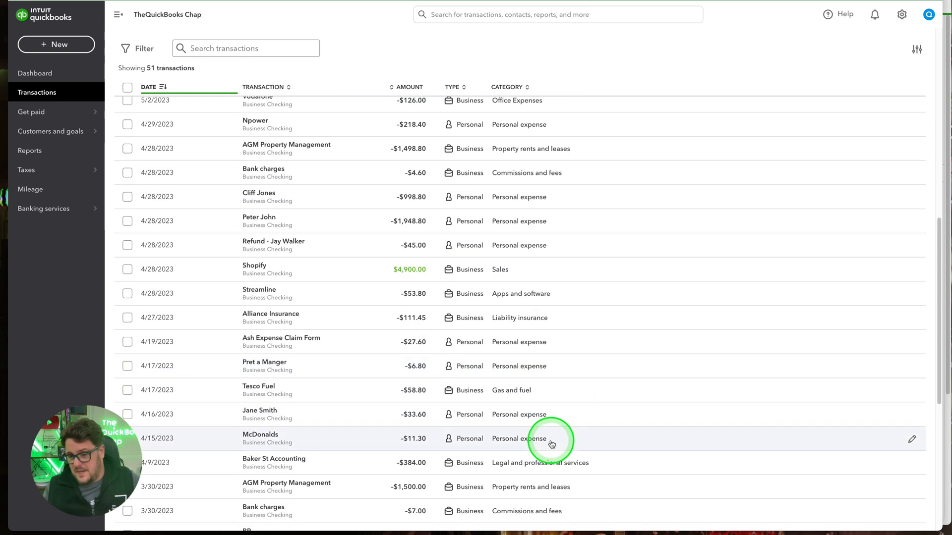
{"action": "scroll", "coordinate": [551, 442], "scroll_direction": "down", "scroll_amount": 6}
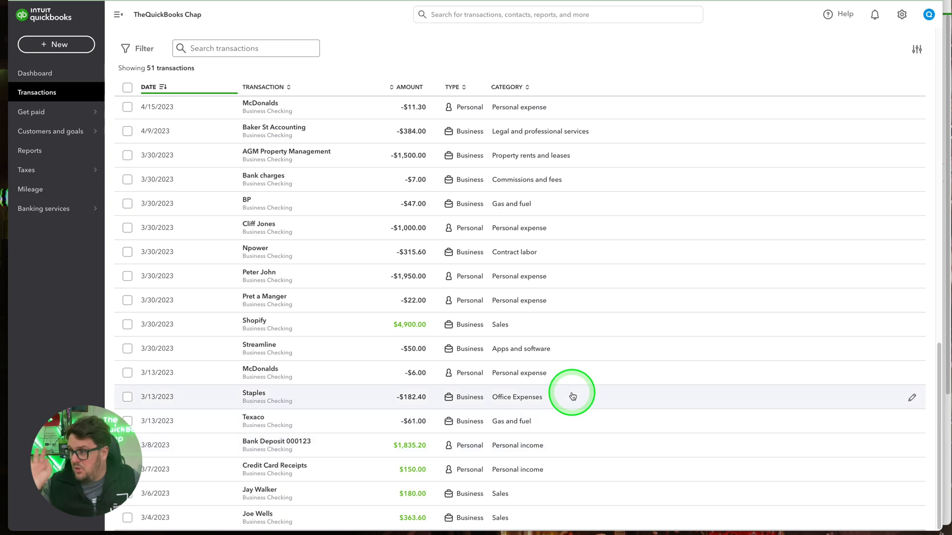
{"action": "scroll", "coordinate": [553, 374], "scroll_direction": "up", "scroll_amount": 15}
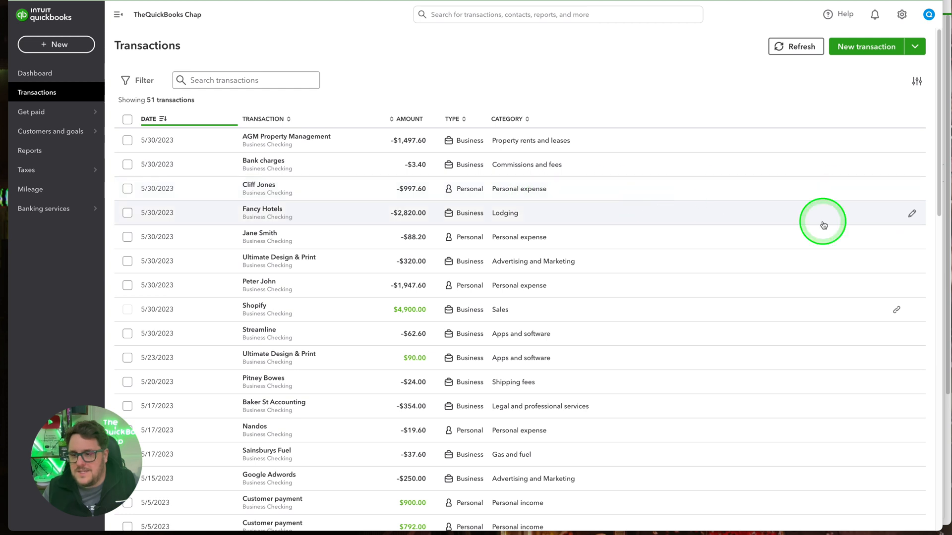
- Open the Fancy Hotels transaction dated 5/30/2023 for editing and examine its name, type, category and notes fields
{"action": "left_click", "coordinate": [533, 218]}
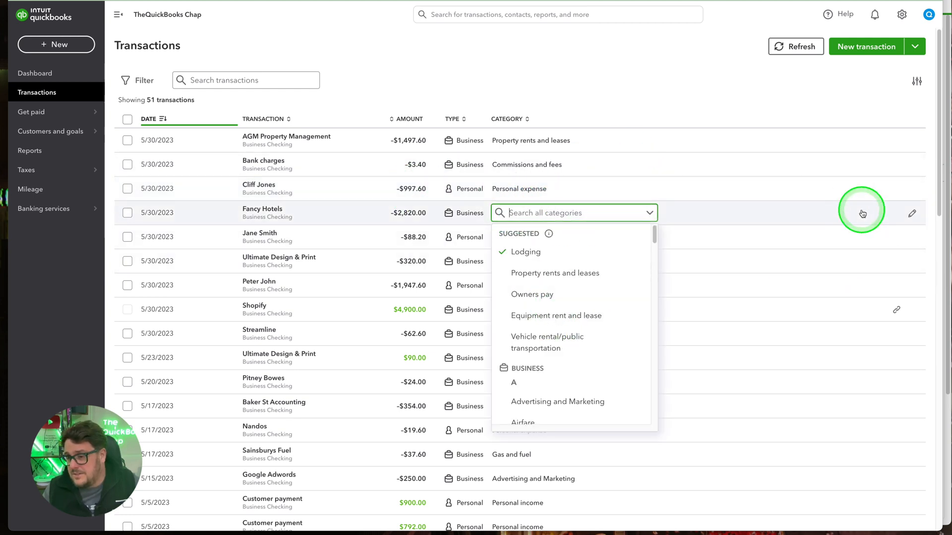
{"action": "left_click", "coordinate": [911, 214]}
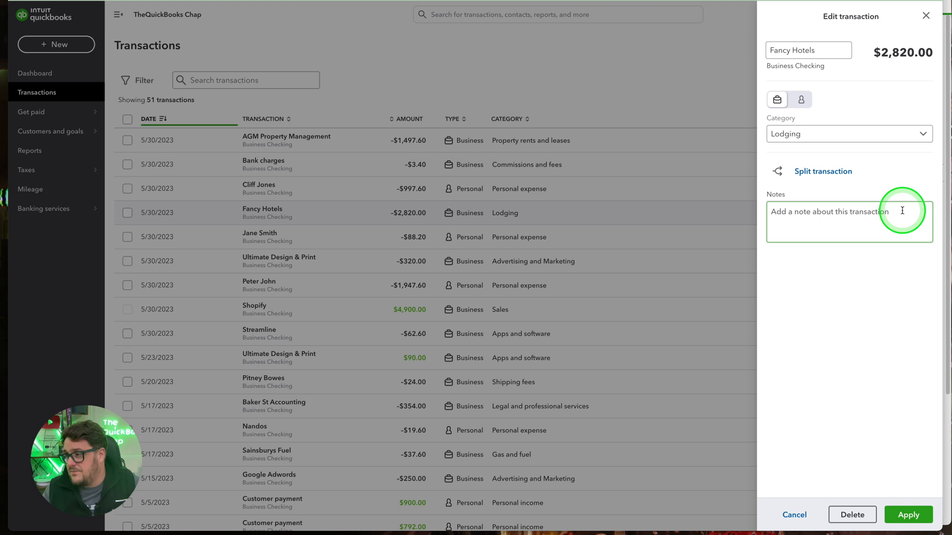
{"action": "left_click", "coordinate": [812, 49]}
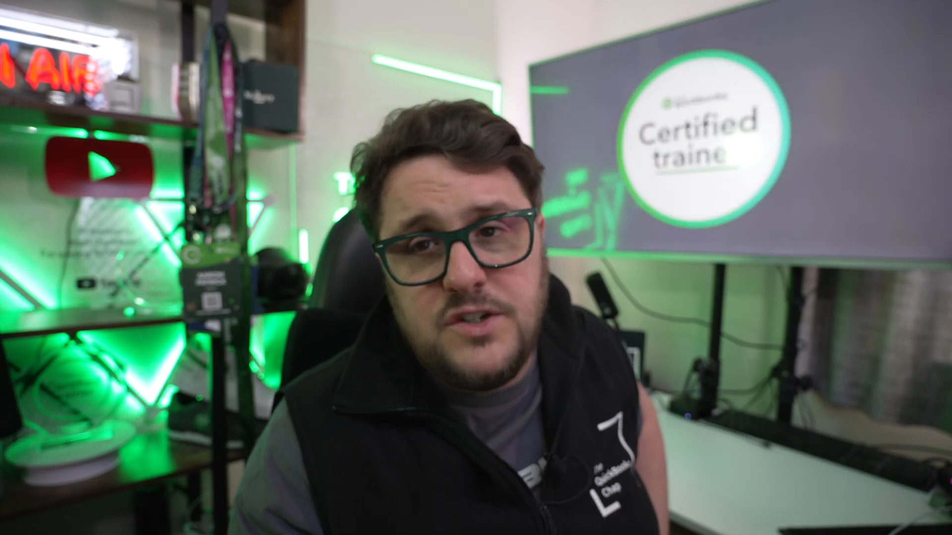
{"action": "left_click", "coordinate": [869, 269]}
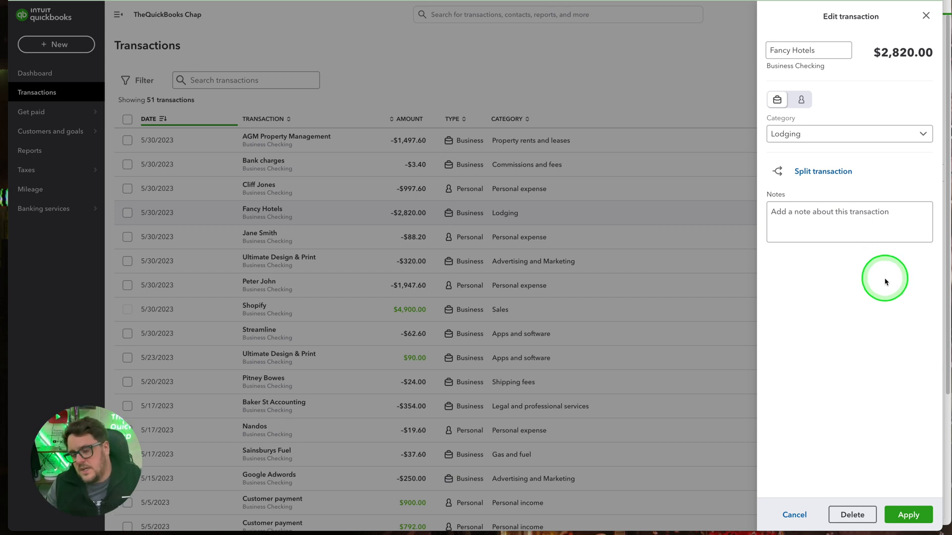
{"action": "left_click", "coordinate": [798, 297]}
{"action": "left_click", "coordinate": [850, 284]}
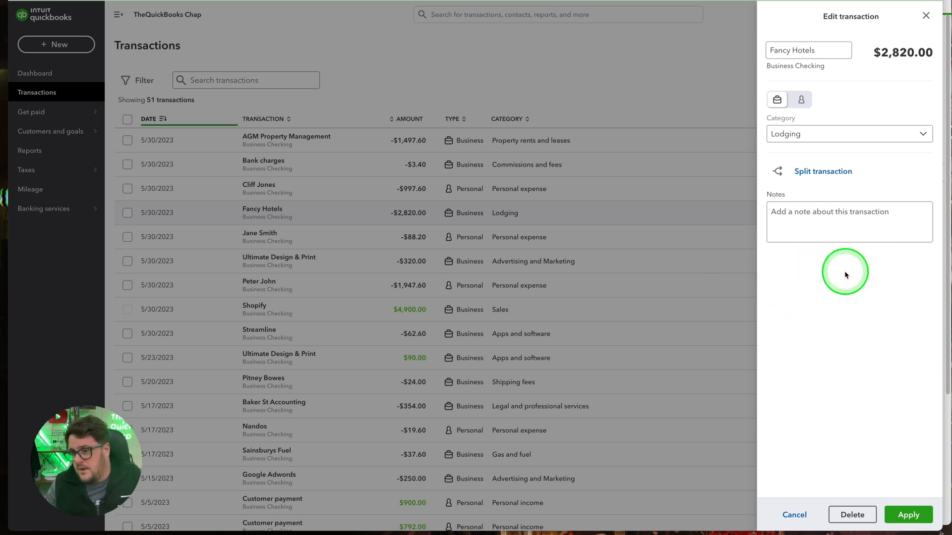
- Split the Fancy Hotels transaction with a second personal line of -500.00 categorised as Personal expense, and apply the split
{"action": "left_click", "coordinate": [821, 169]}
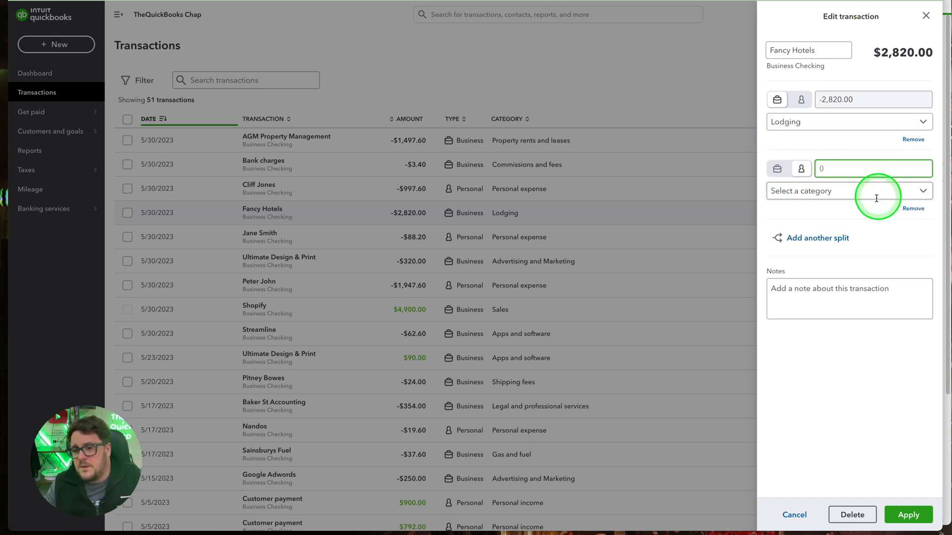
{"action": "left_click", "coordinate": [828, 191]}
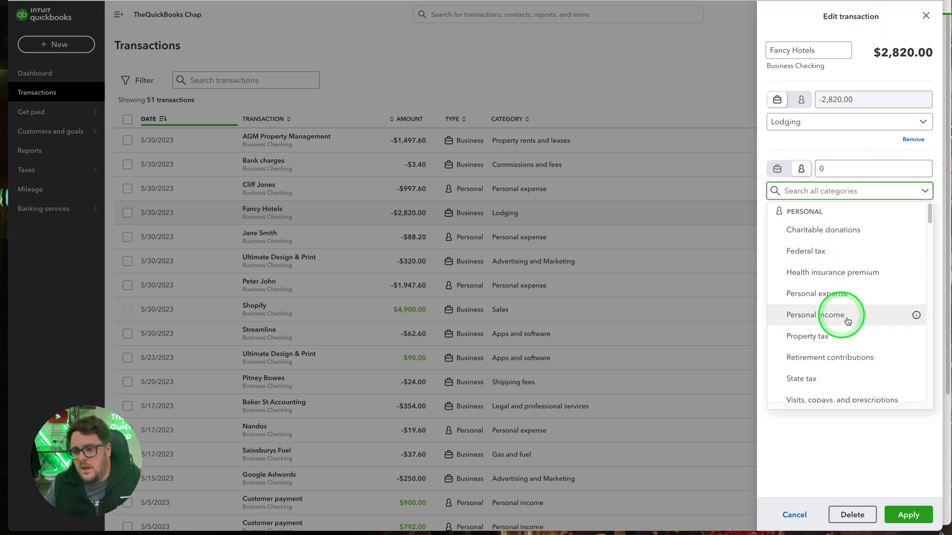
{"action": "left_click", "coordinate": [817, 294]}
{"action": "left_click", "coordinate": [843, 168]}
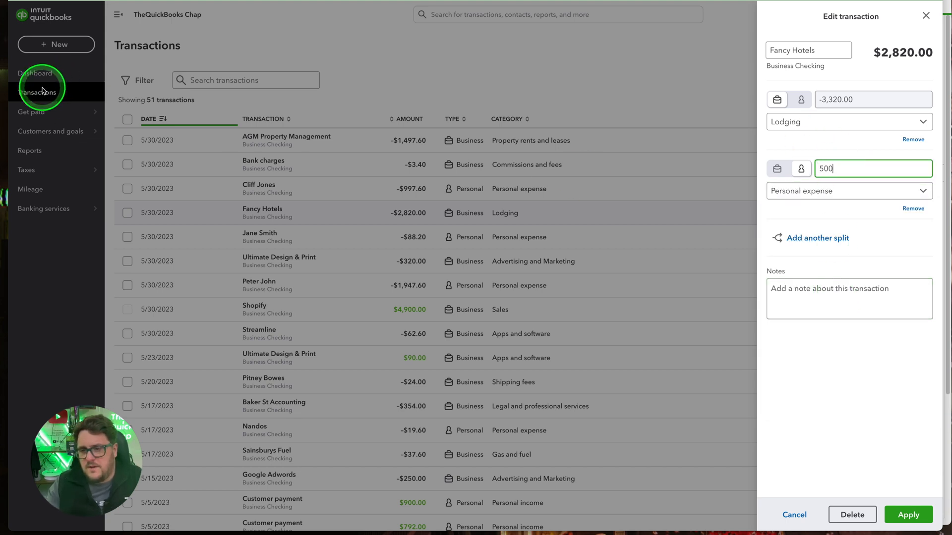
{"action": "type", "text": "500"}
{"action": "left_click", "coordinate": [919, 227]}
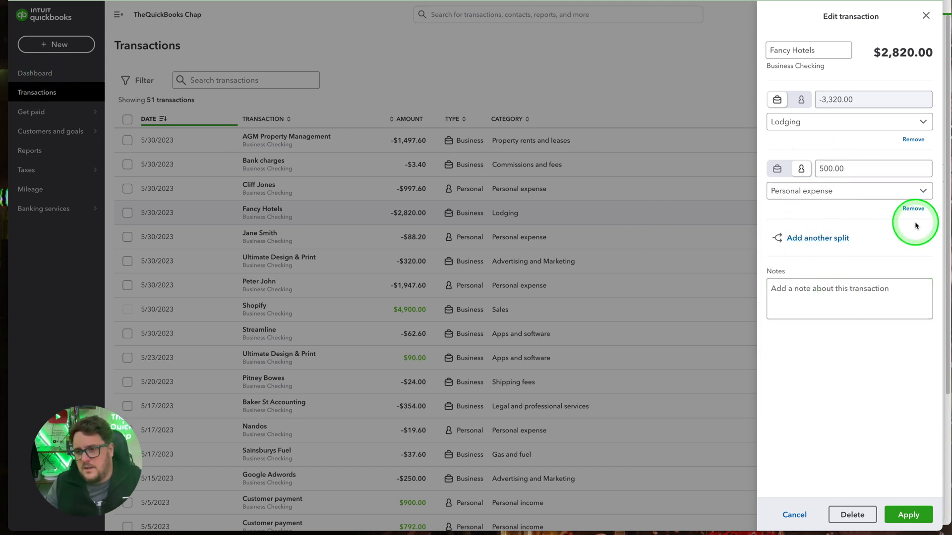
{"action": "left_click", "coordinate": [850, 165]}
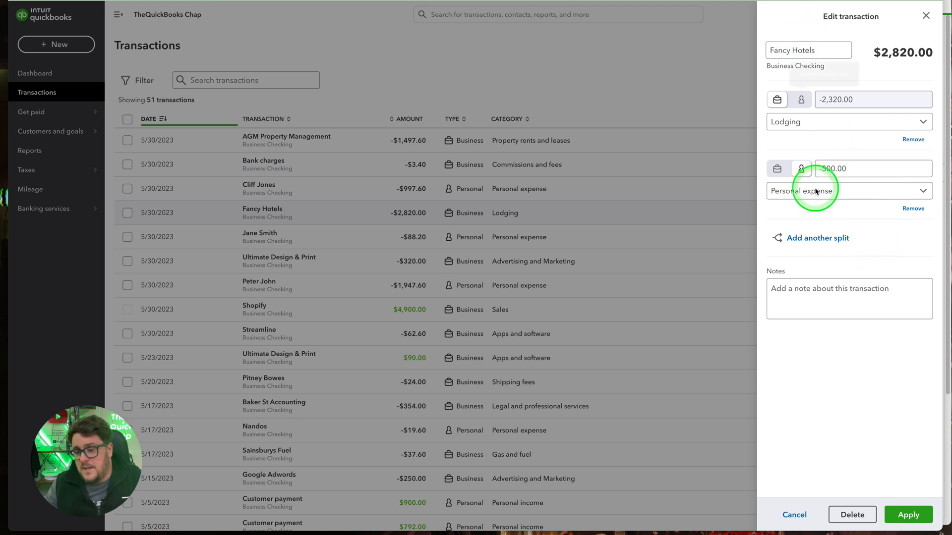
{"action": "left_click", "coordinate": [908, 516]}
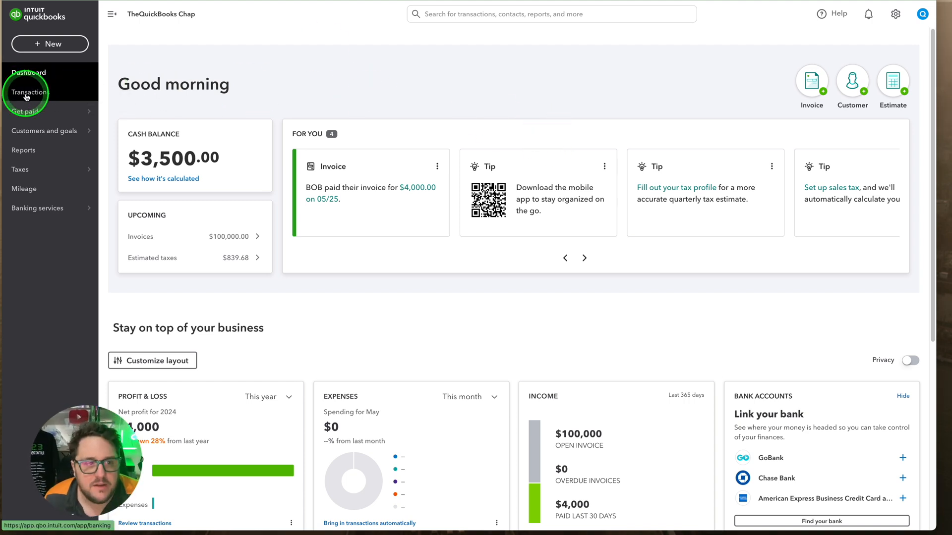
- Go to the transactions list and remove its Last 12 Months date filter
{"action": "left_click", "coordinate": [54, 93]}
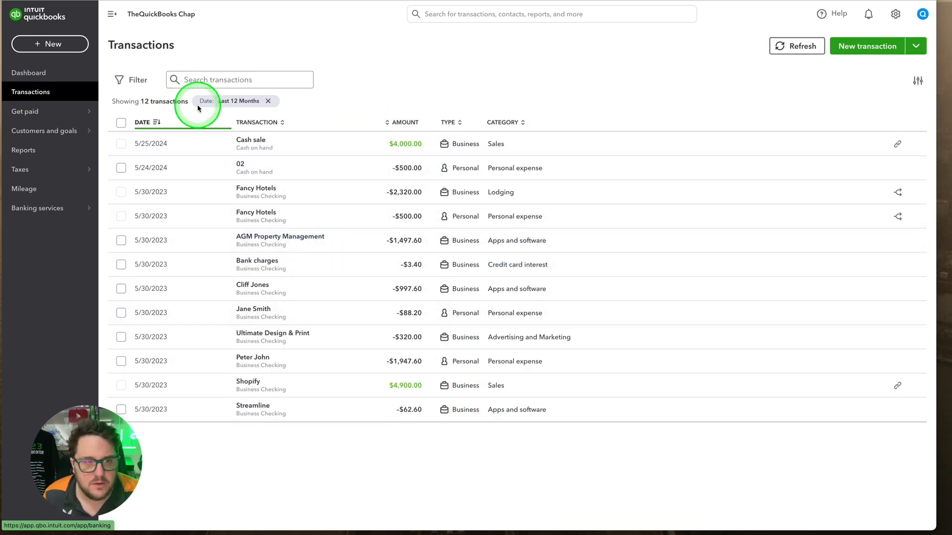
{"action": "left_click", "coordinate": [268, 102]}
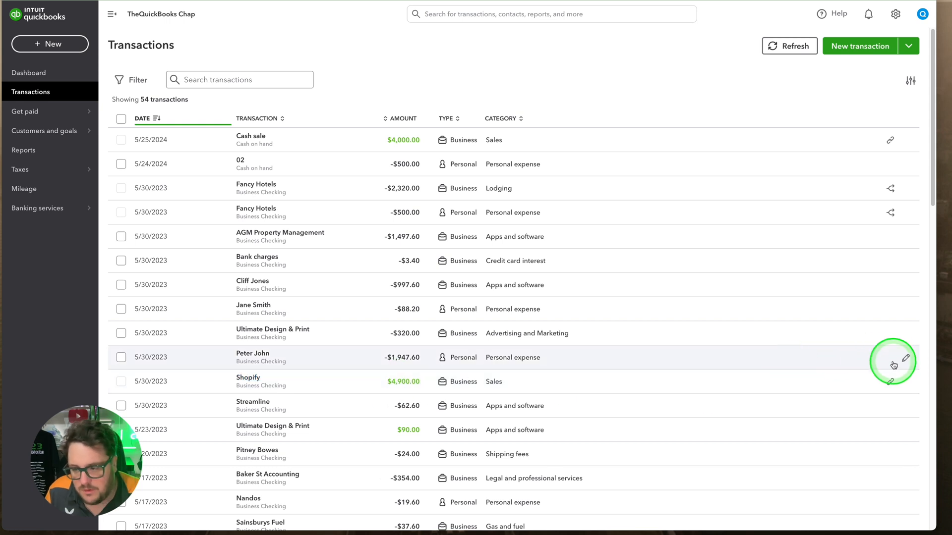
- Open the invoice linked to the $4,900.00 Shopify transaction dated 5/30/2023, review its totals and open its linked Payment #1
{"action": "left_click", "coordinate": [891, 383]}
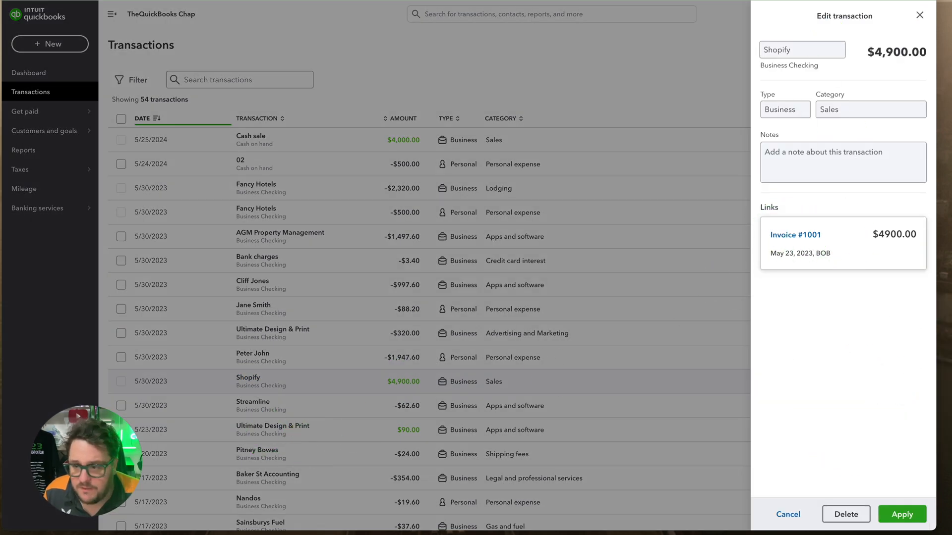
{"action": "left_click", "coordinate": [795, 236]}
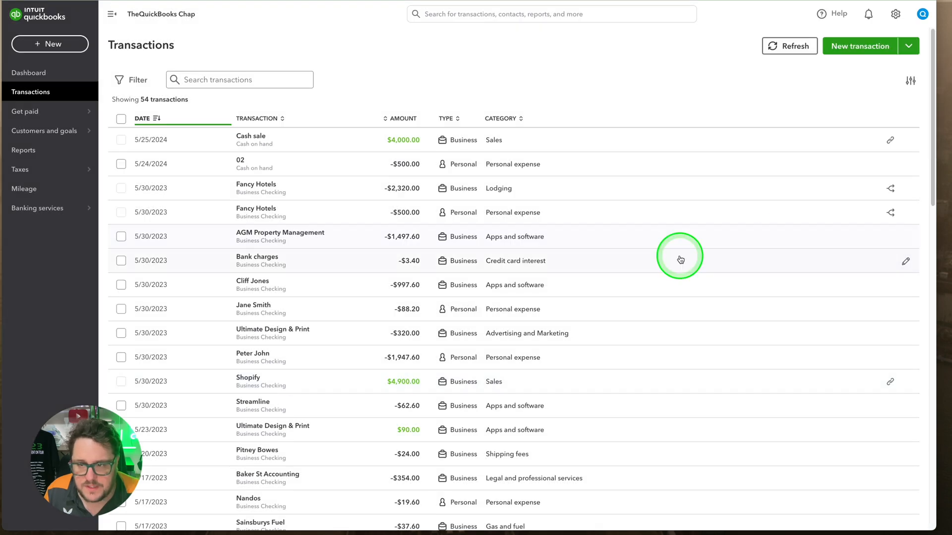
{"action": "left_click", "coordinate": [585, 242]}
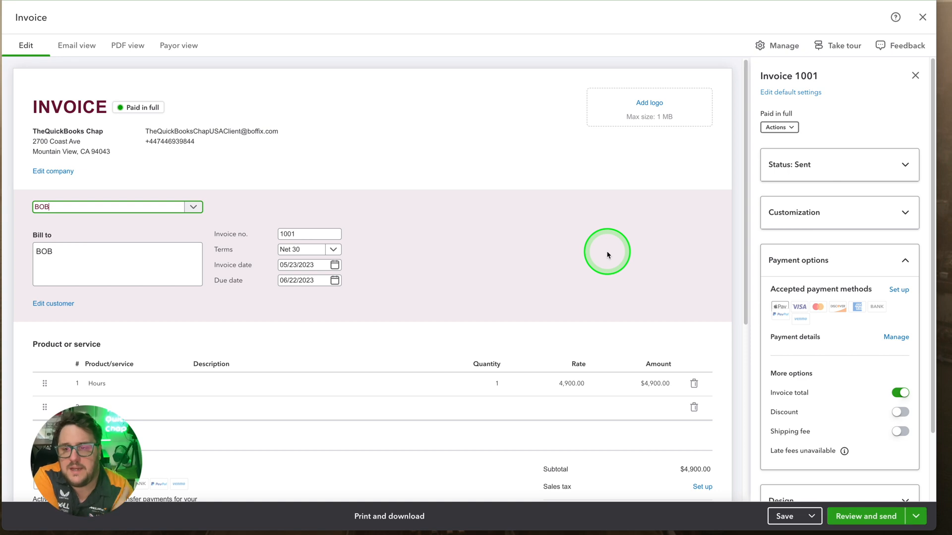
{"action": "scroll", "coordinate": [561, 239], "scroll_direction": "down", "scroll_amount": 5}
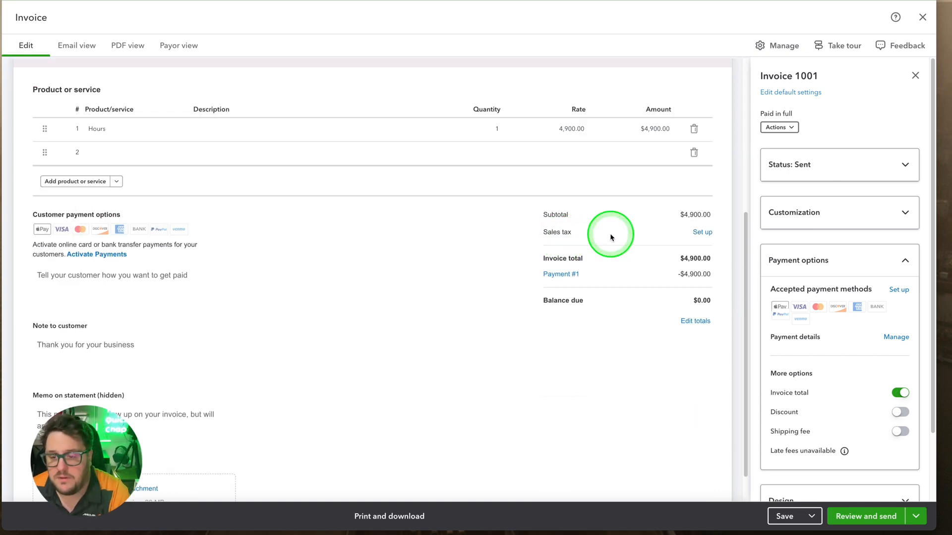
{"action": "left_click", "coordinate": [575, 275]}
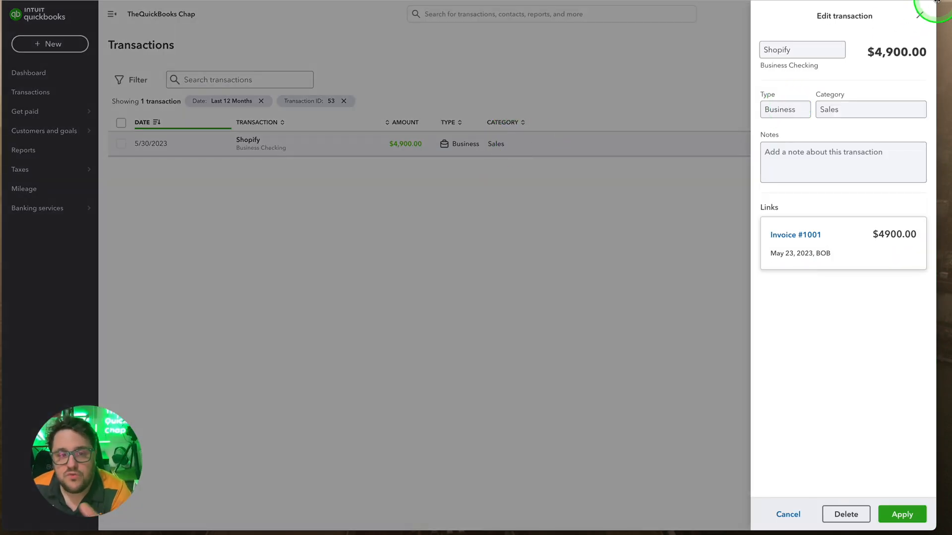
- Close the Shopify transaction's details and clear the Transaction ID and Last 12 Months date filters
{"action": "left_click", "coordinate": [918, 15]}
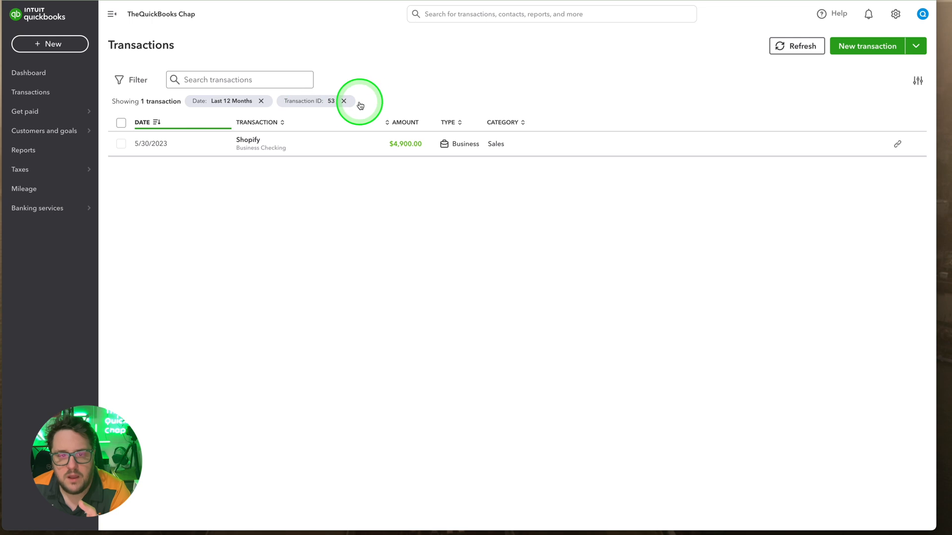
{"action": "left_click", "coordinate": [345, 101]}
{"action": "left_click", "coordinate": [267, 101]}
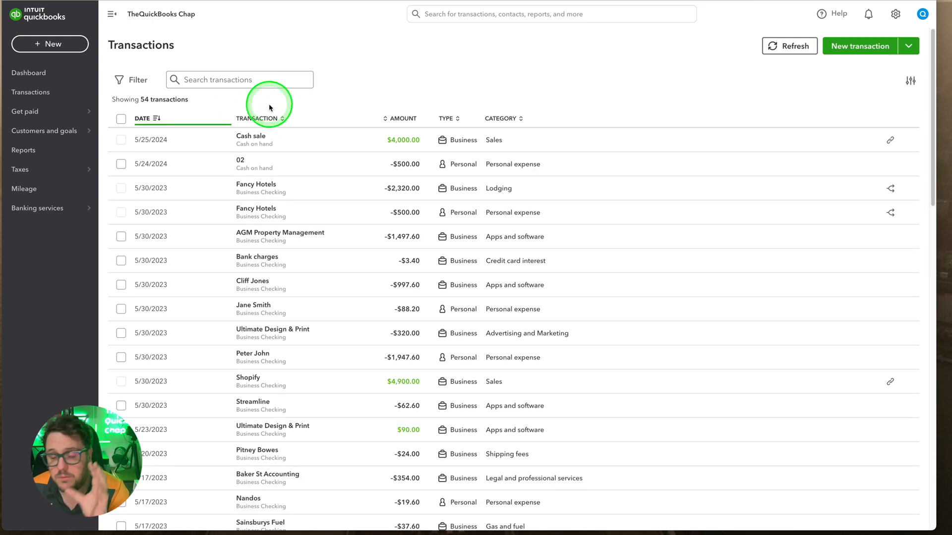
- Split the $180.00 sales transaction dated 3/6/2023 with a second line of -10.00 categorised as Credit card interest, and apply the split
{"action": "scroll", "coordinate": [459, 263], "scroll_direction": "down", "scroll_amount": 15}
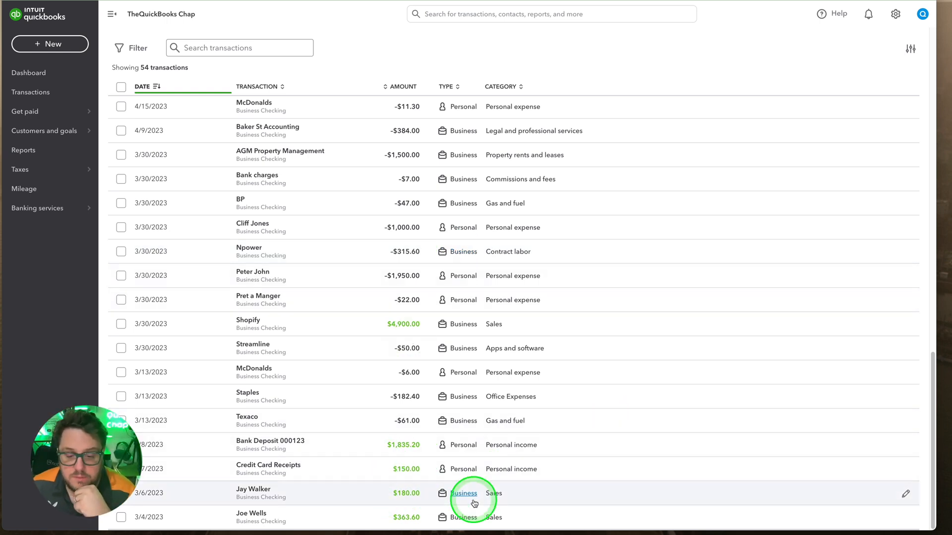
{"action": "left_click", "coordinate": [906, 493]}
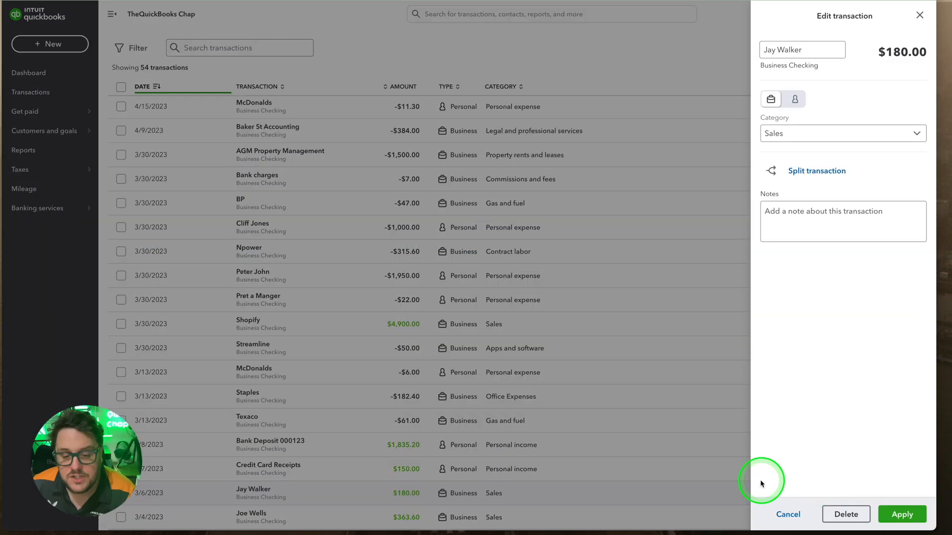
{"action": "left_click", "coordinate": [779, 174]}
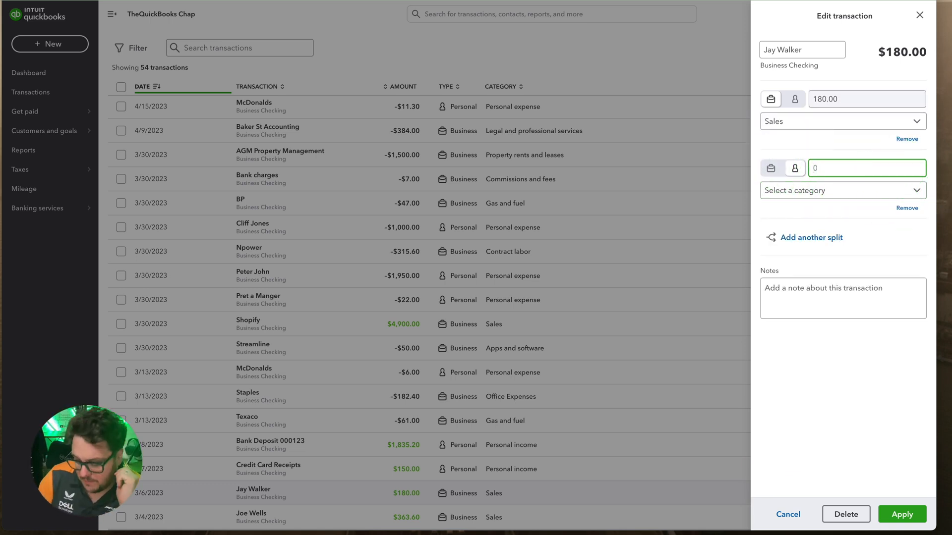
{"action": "left_click", "coordinate": [828, 190]}
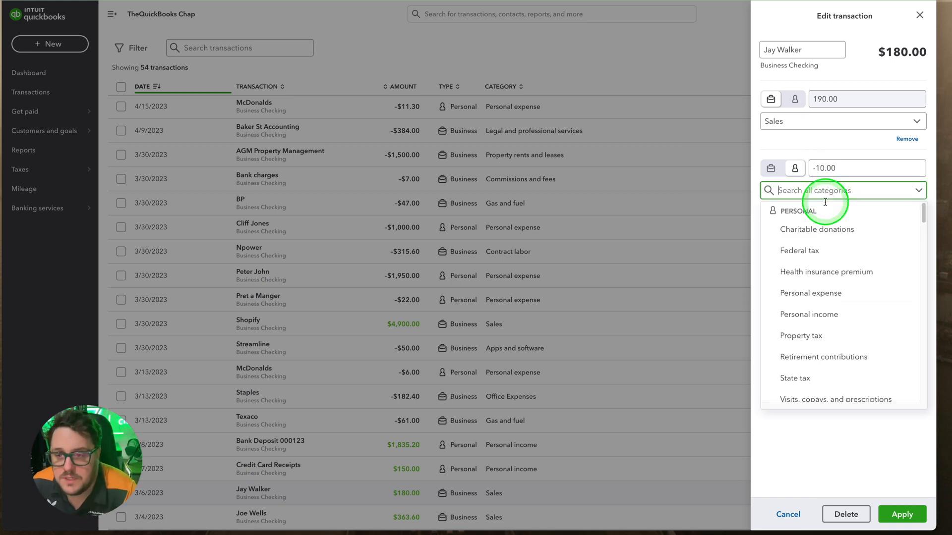
{"action": "scroll", "coordinate": [851, 340], "scroll_direction": "down", "scroll_amount": 5}
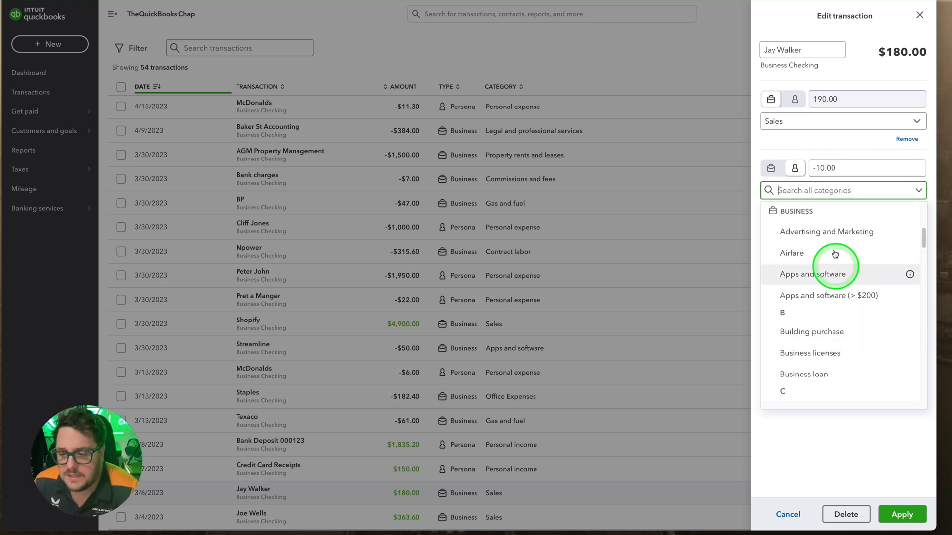
{"action": "type", "text": "cred"}
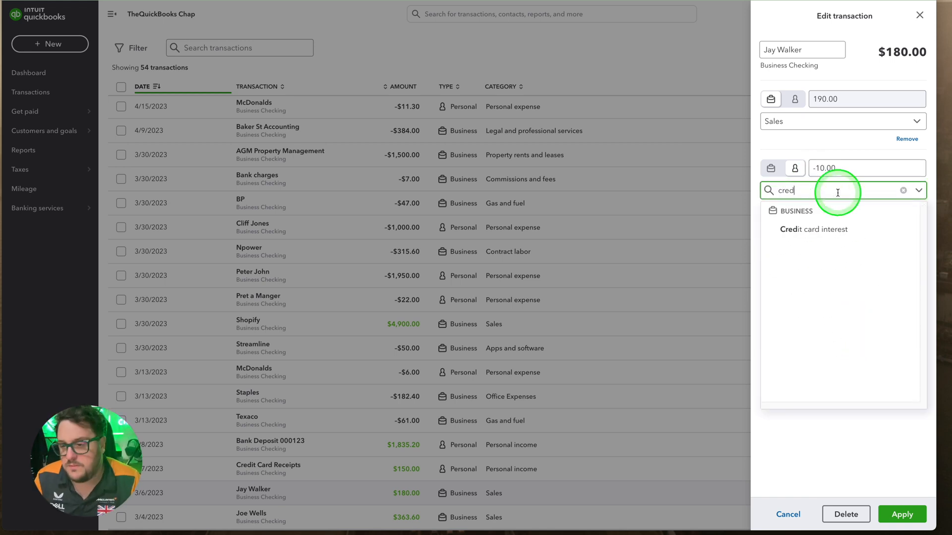
{"action": "left_click", "coordinate": [816, 228]}
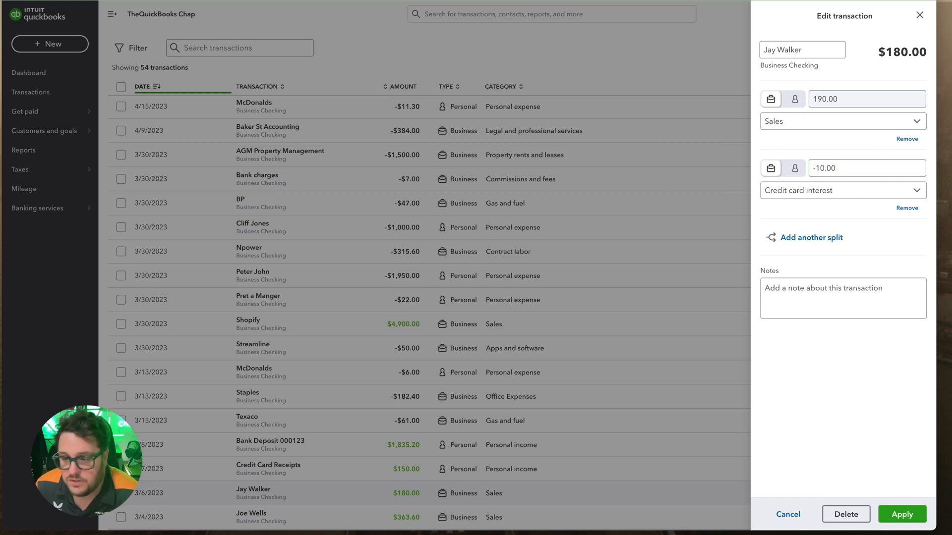
{"action": "left_click", "coordinate": [902, 514]}
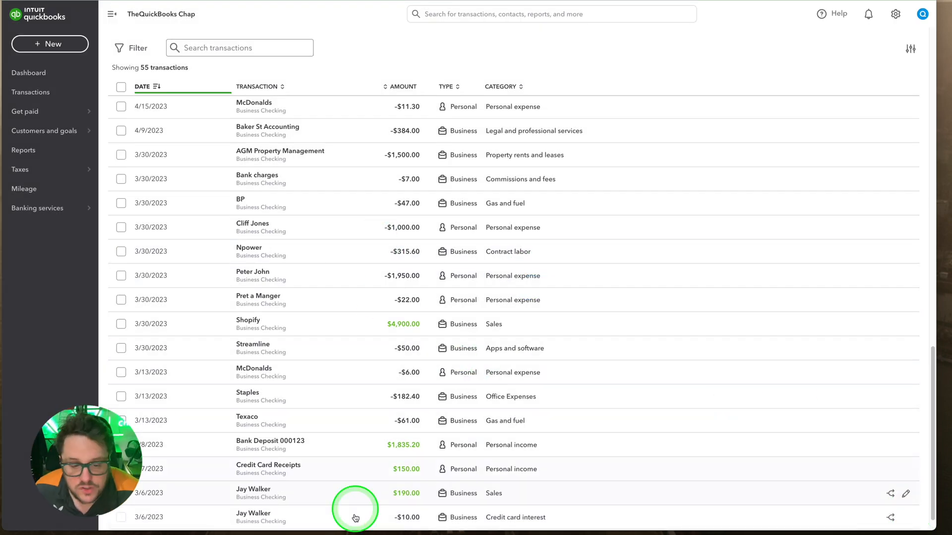
- Split the $363.60 sales transaction dated 3/4/2023 with a second line of -50.00 categorised as Shipping fees, and apply the split
{"action": "scroll", "coordinate": [264, 487], "scroll_direction": "down", "scroll_amount": 1}
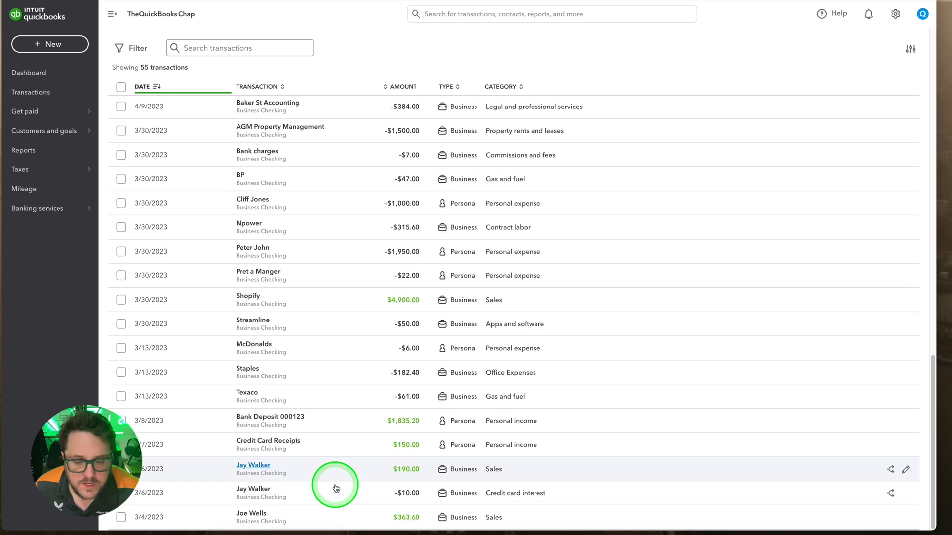
{"action": "left_click", "coordinate": [253, 517]}
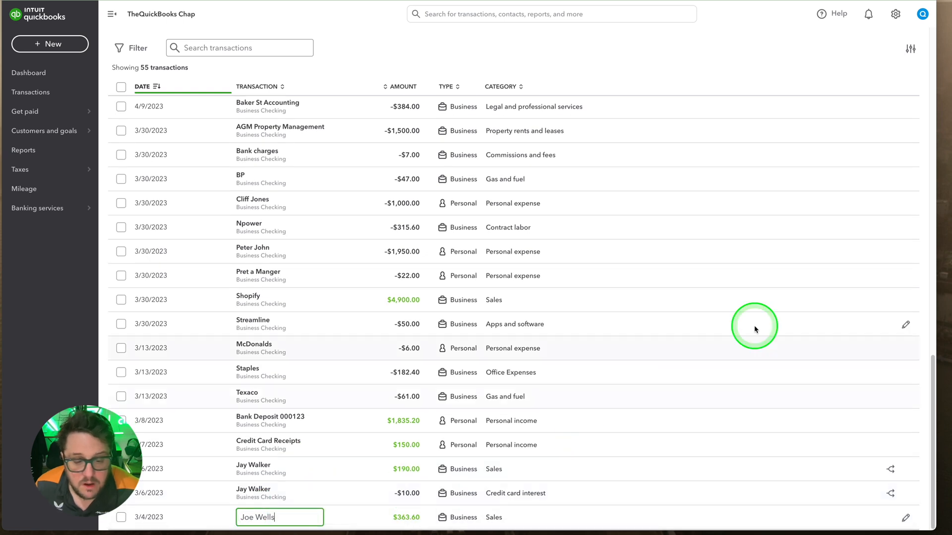
{"action": "left_click", "coordinate": [538, 516]}
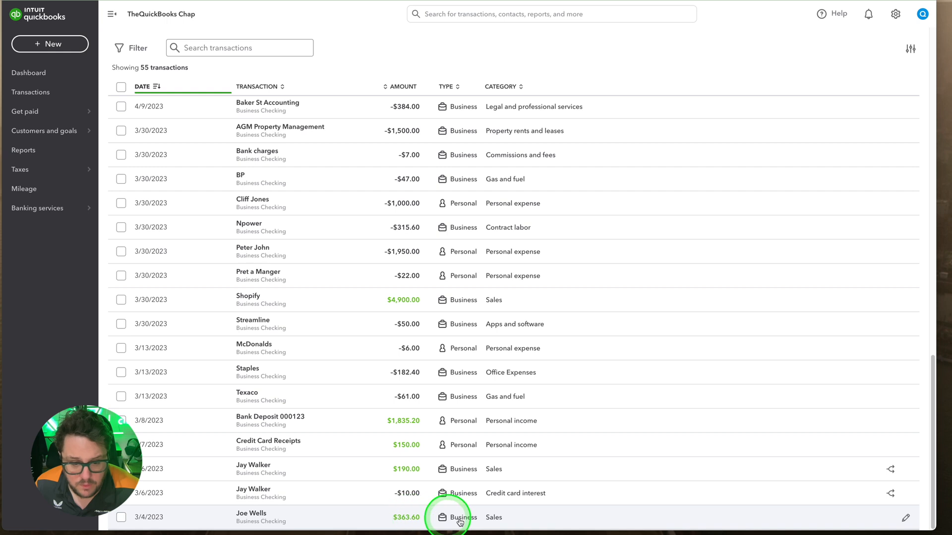
{"action": "left_click", "coordinate": [905, 518]}
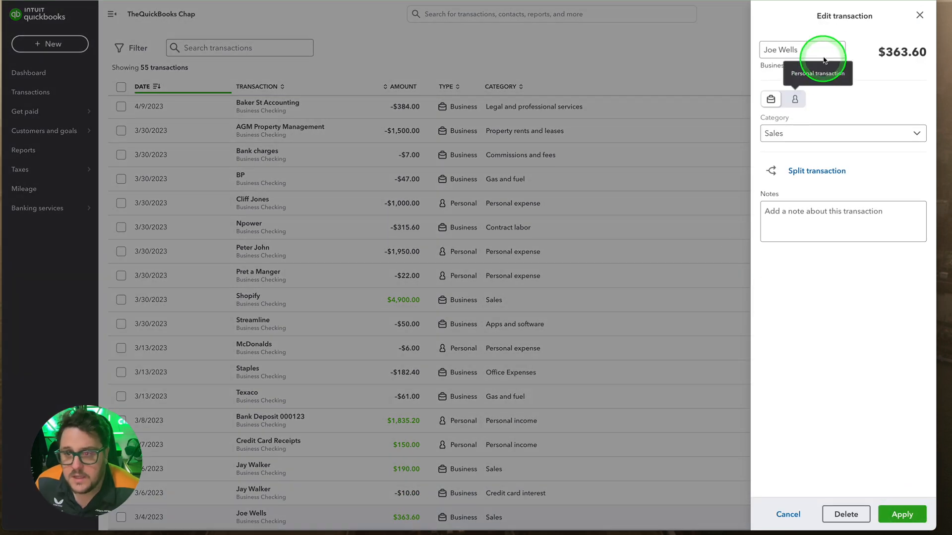
{"action": "left_click", "coordinate": [824, 133]}
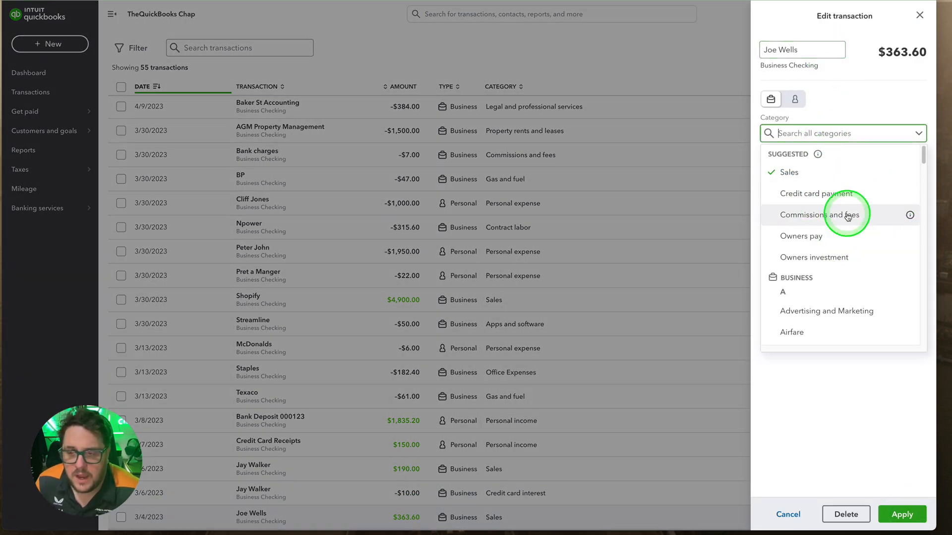
{"action": "left_click", "coordinate": [861, 92]}
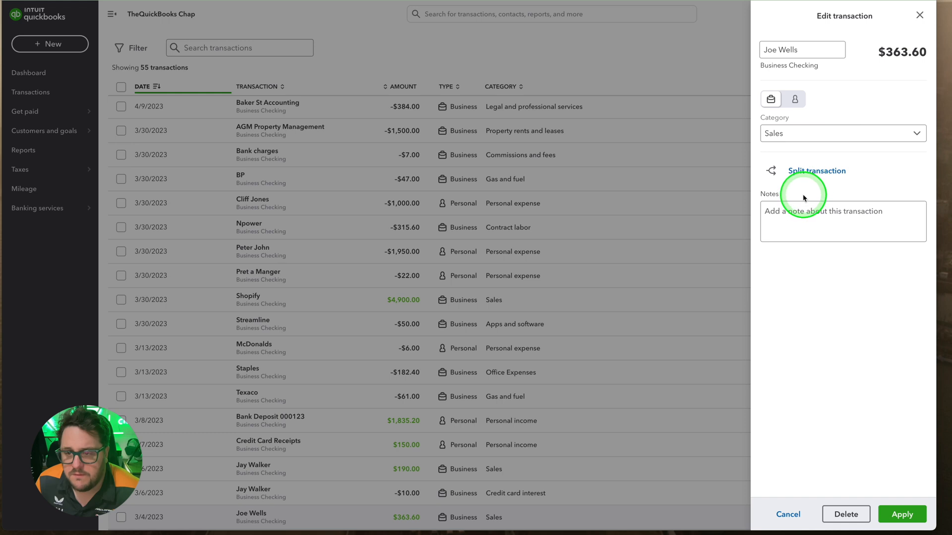
{"action": "left_click", "coordinate": [811, 173]}
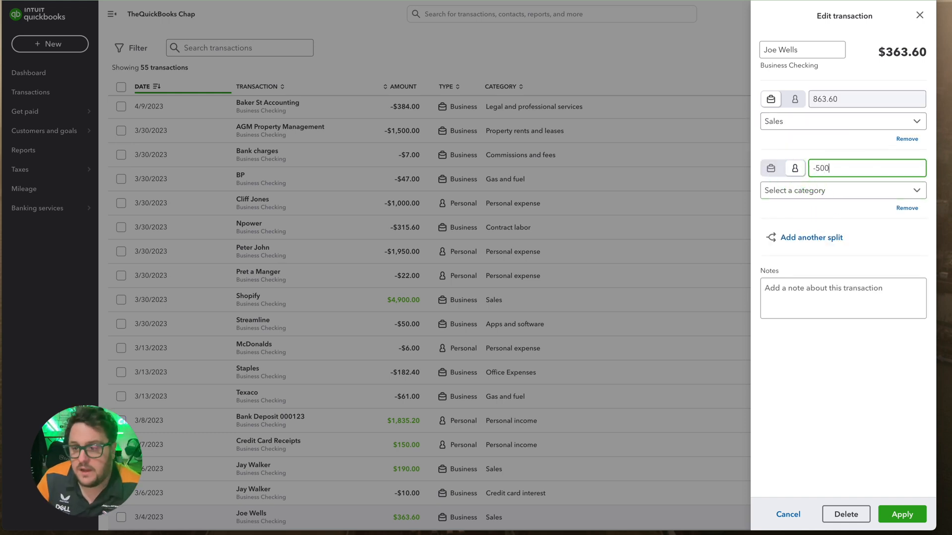
{"action": "left_click", "coordinate": [846, 192]}
{"action": "scroll", "coordinate": [849, 329], "scroll_direction": "down", "scroll_amount": 15}
{"action": "scroll", "coordinate": [846, 344], "scroll_direction": "up", "scroll_amount": 5}
{"action": "scroll", "coordinate": [844, 341], "scroll_direction": "up", "scroll_amount": 1}
{"action": "left_click", "coordinate": [833, 297]}
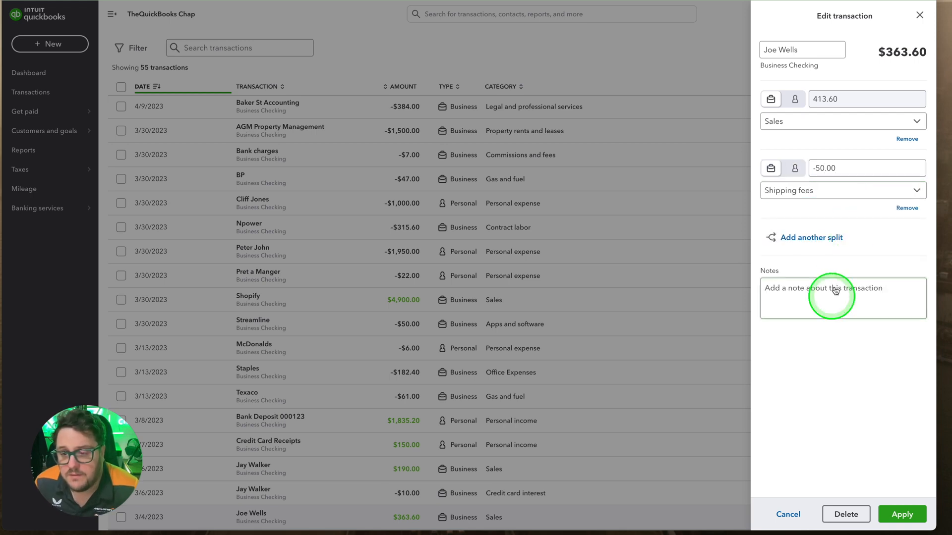
{"action": "left_click", "coordinate": [887, 524]}
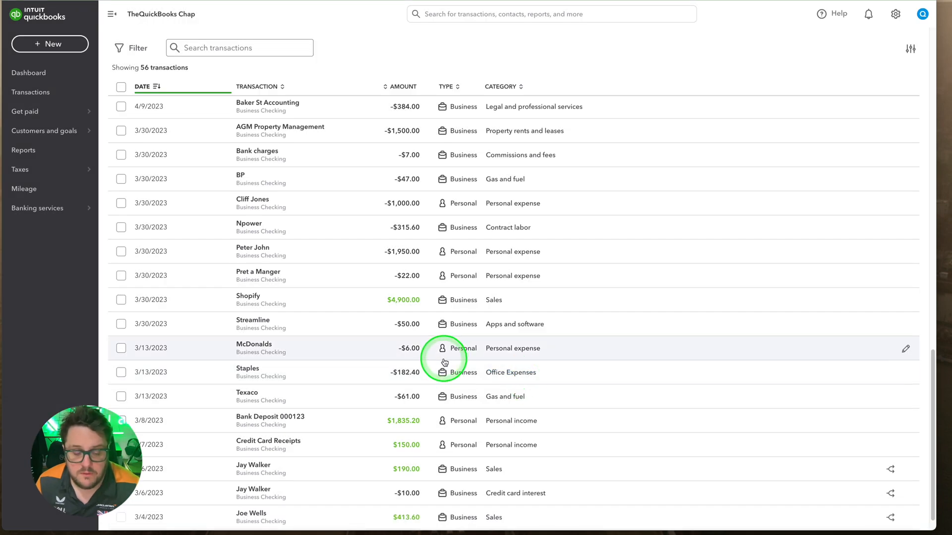
{"action": "scroll", "coordinate": [445, 362], "scroll_direction": "down", "scroll_amount": 1}
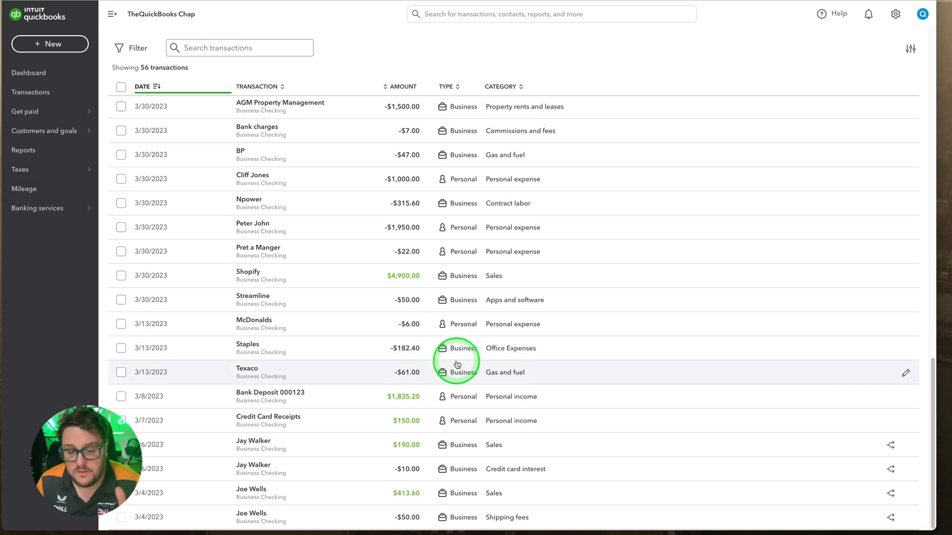
- Start splitting the $1,835.20 bank deposit dated 3/8/2023 and set its first line's category to Sales
{"action": "scroll", "coordinate": [446, 357], "scroll_direction": "up", "scroll_amount": 9}
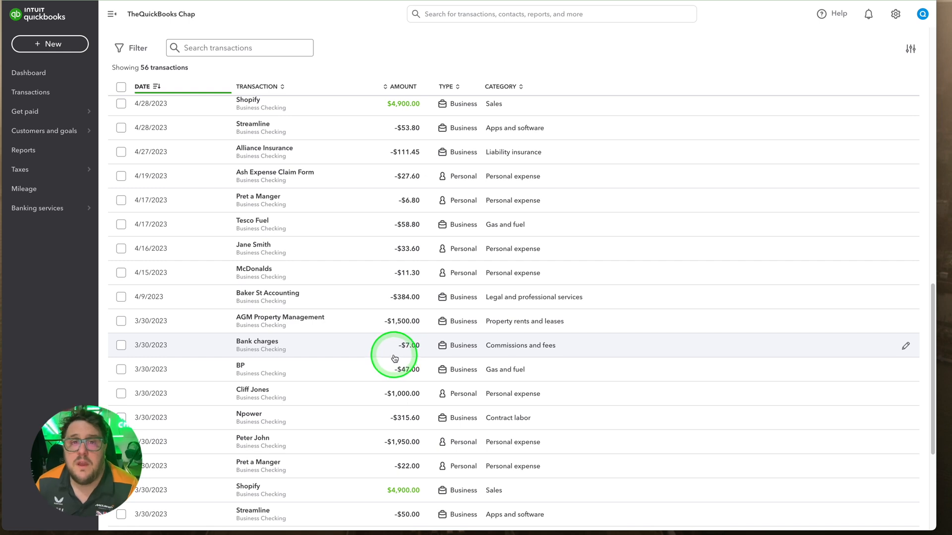
{"action": "scroll", "coordinate": [391, 354], "scroll_direction": "up", "scroll_amount": 1}
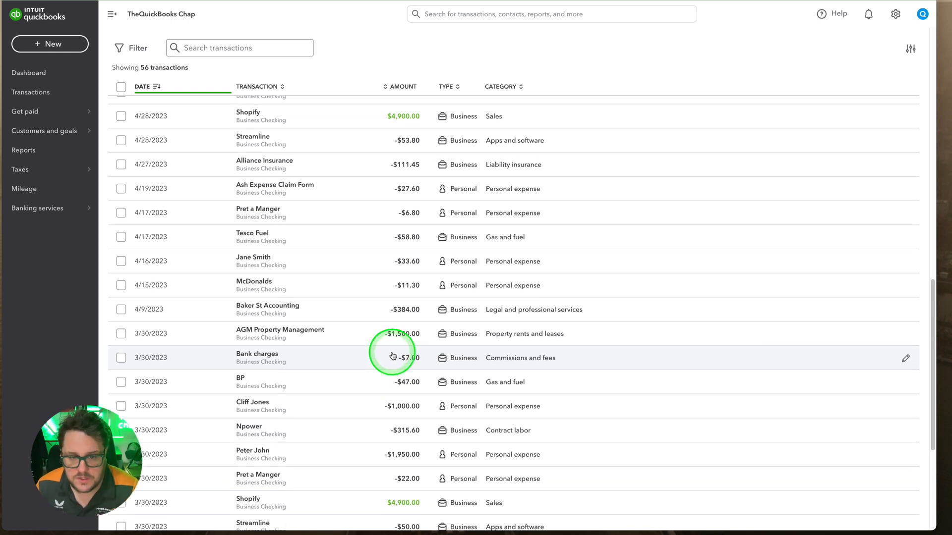
{"action": "scroll", "coordinate": [392, 356], "scroll_direction": "down", "scroll_amount": 10}
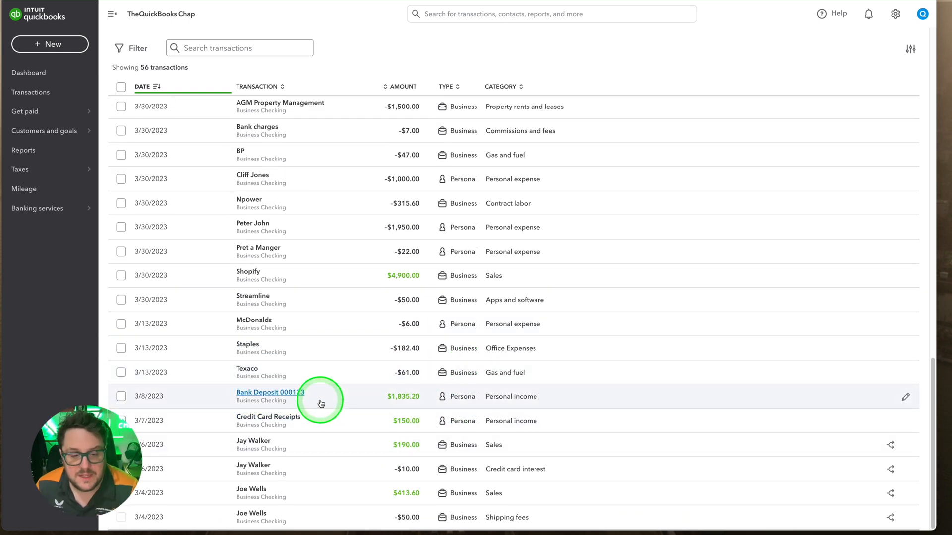
{"action": "left_click", "coordinate": [906, 397]}
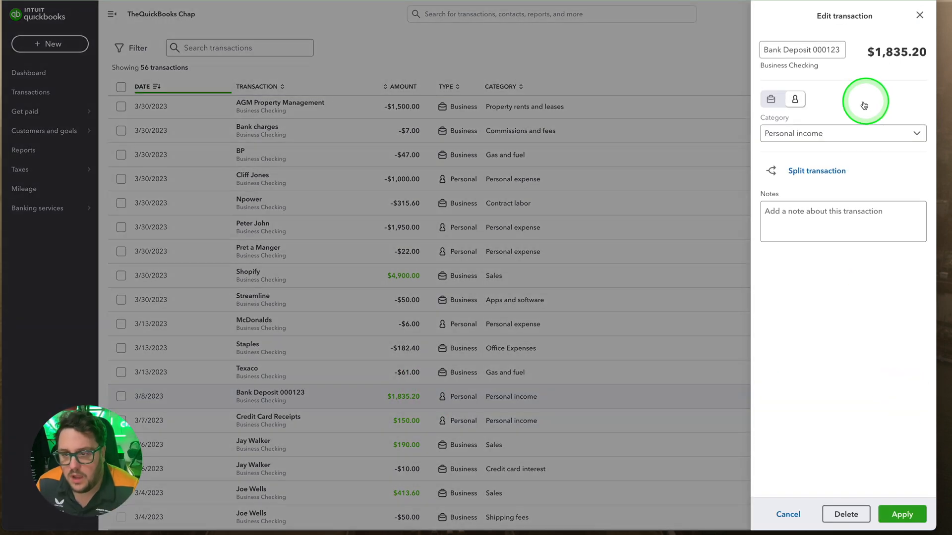
{"action": "left_click", "coordinate": [813, 171]}
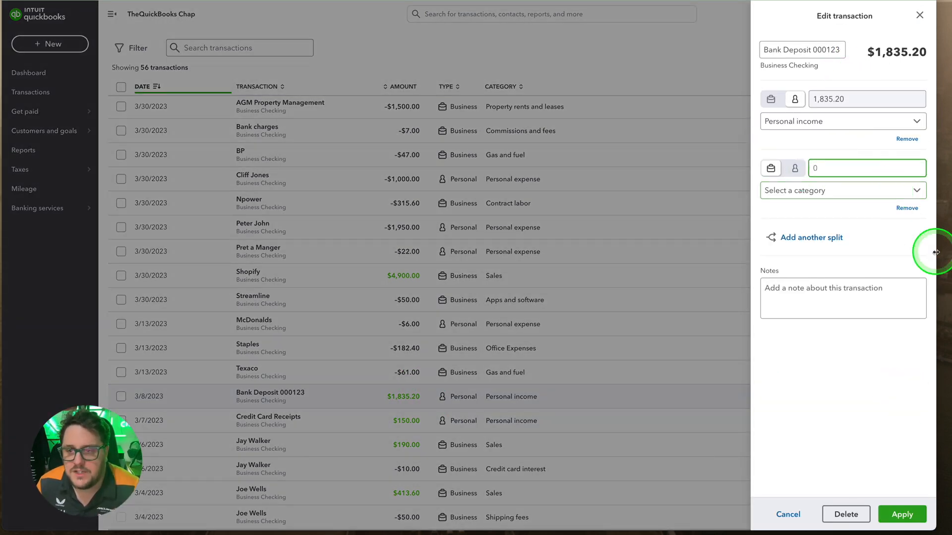
{"action": "left_click", "coordinate": [844, 124]}
{"action": "type", "text": "rent"}
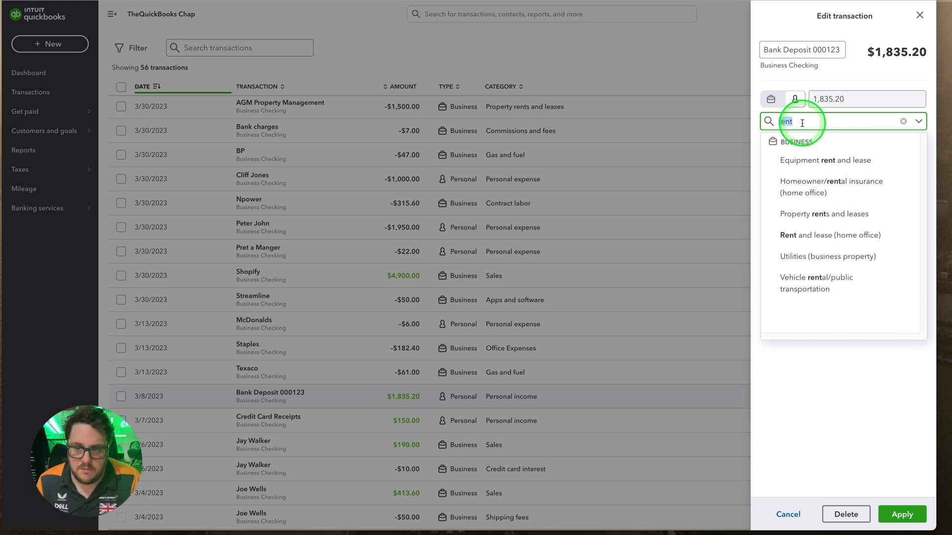
{"action": "type", "text": "sal"}
{"action": "left_click", "coordinate": [795, 159]}
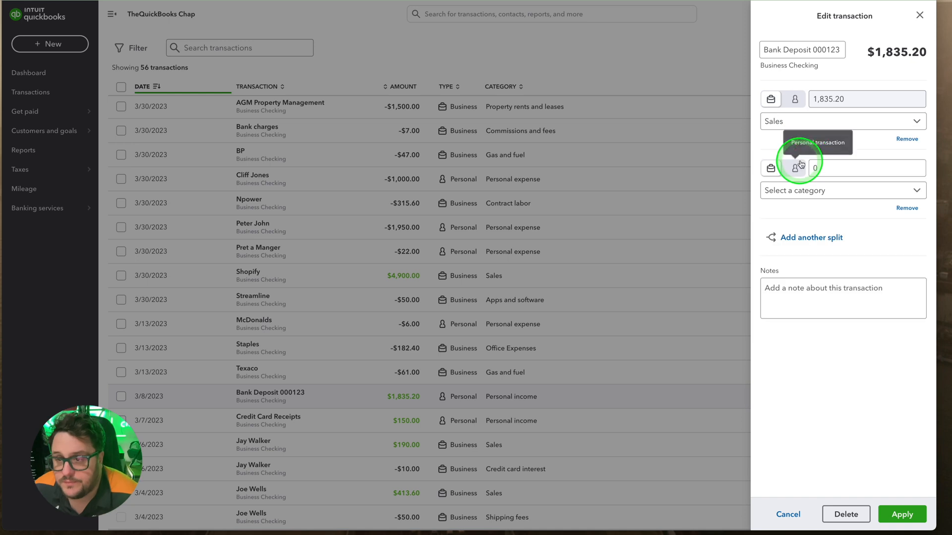
- Set the bank deposit's second split line to -100.00 with the category Repairs and maintenance
{"action": "left_click", "coordinate": [823, 165]}
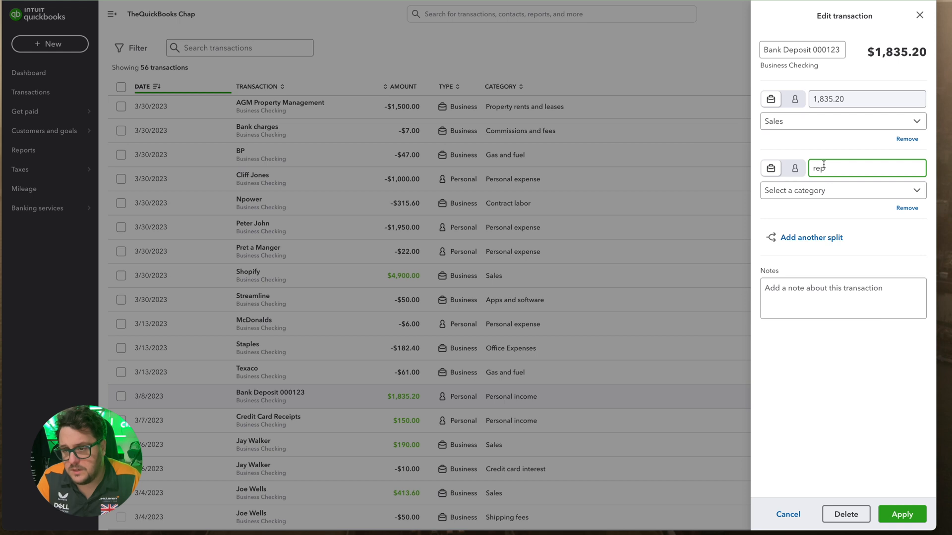
{"action": "type", "text": "-100"}
{"action": "left_click", "coordinate": [838, 190]}
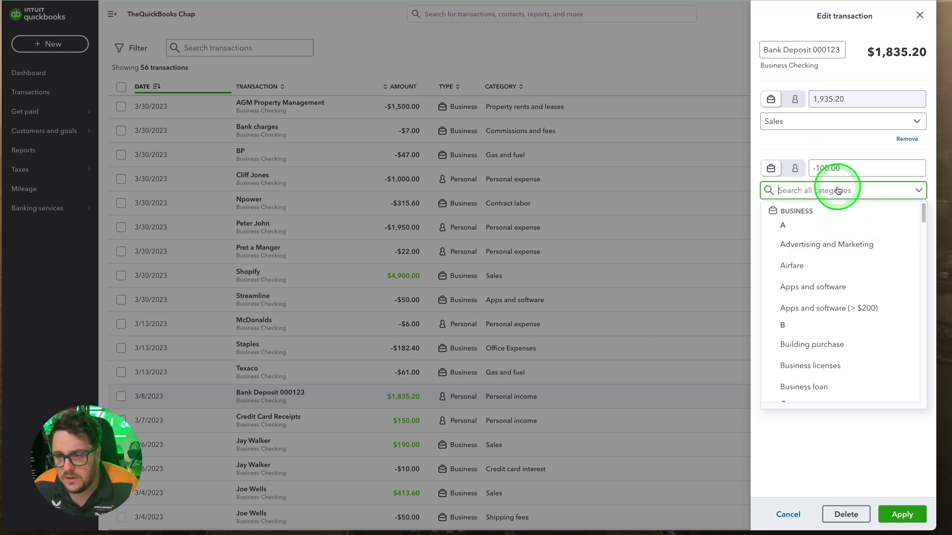
{"action": "type", "text": "rep"}
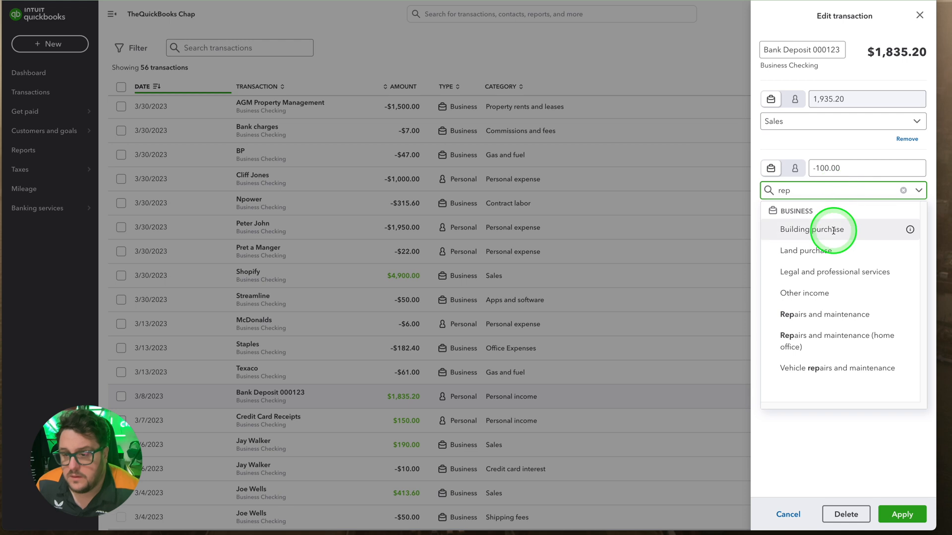
{"action": "left_click", "coordinate": [833, 314]}
- Add a third split line of -150.00 to the bank deposit, categorised as Legal and professional services
{"action": "left_click", "coordinate": [809, 236]}
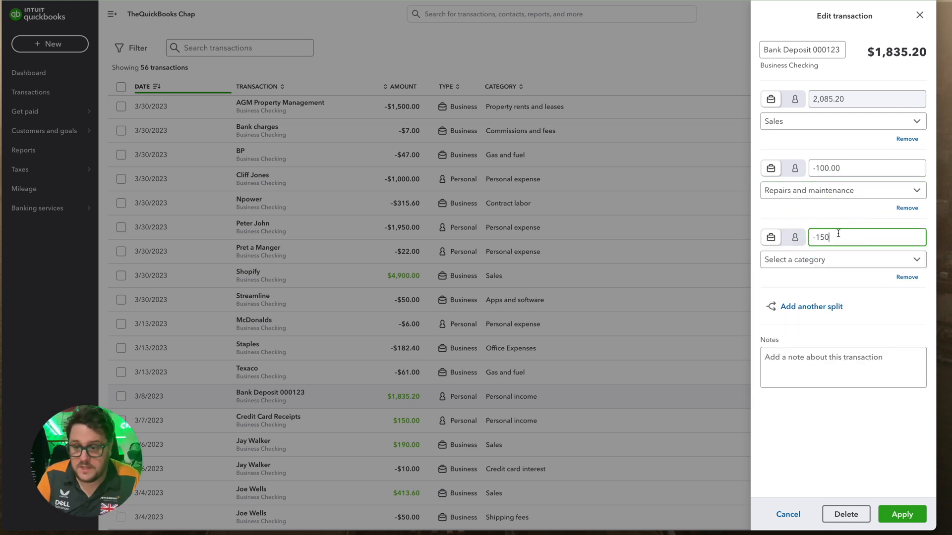
{"action": "left_click", "coordinate": [828, 260]}
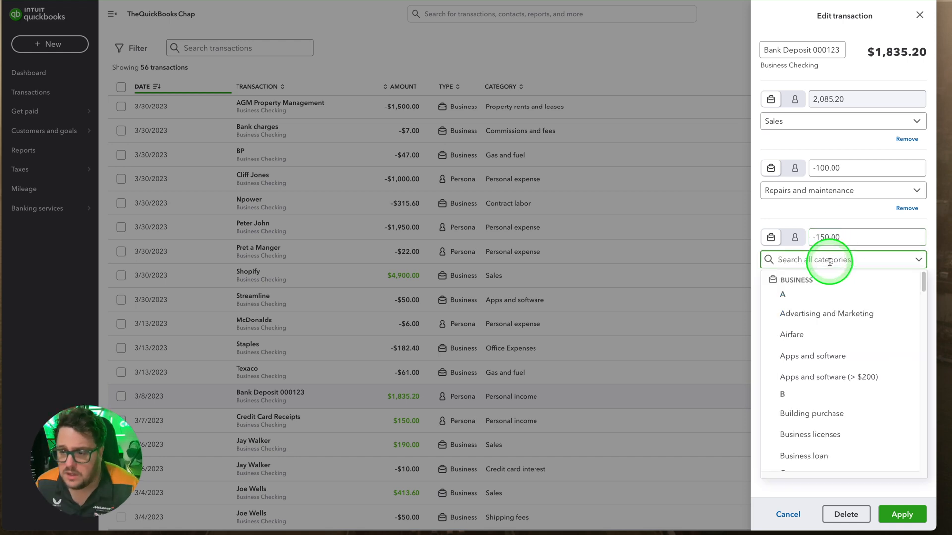
{"action": "type", "text": "lega"}
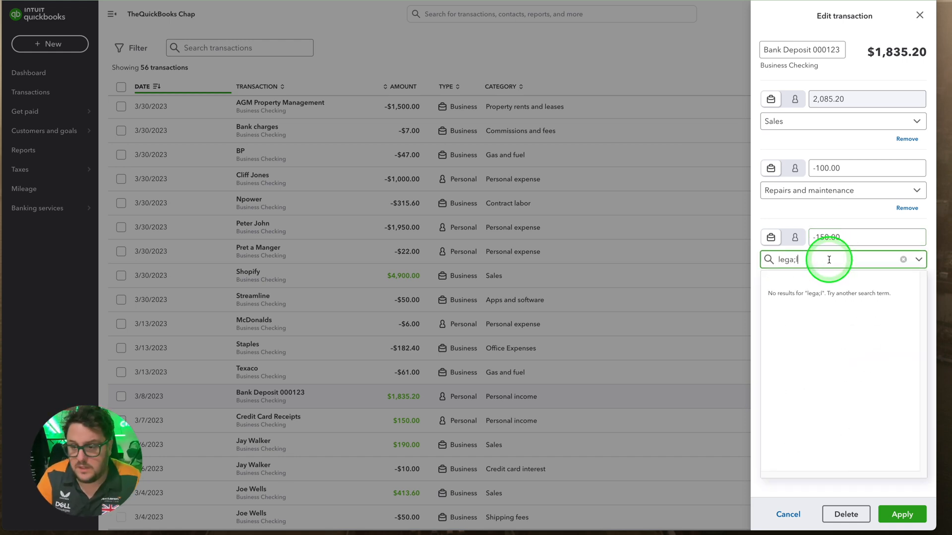
{"action": "left_click", "coordinate": [843, 298]}
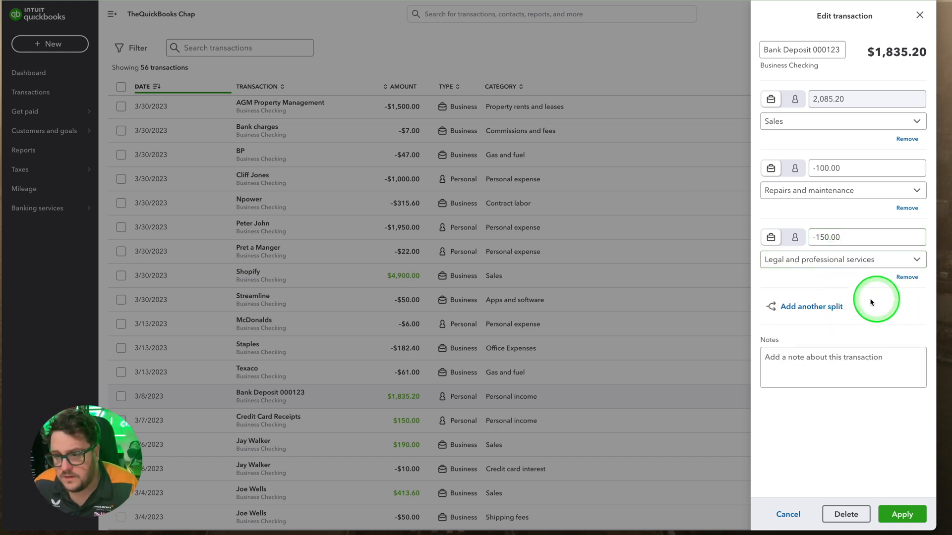
- Add a fourth split line of -50.00 to the bank deposit and open its category choices
{"action": "left_click", "coordinate": [824, 301]}
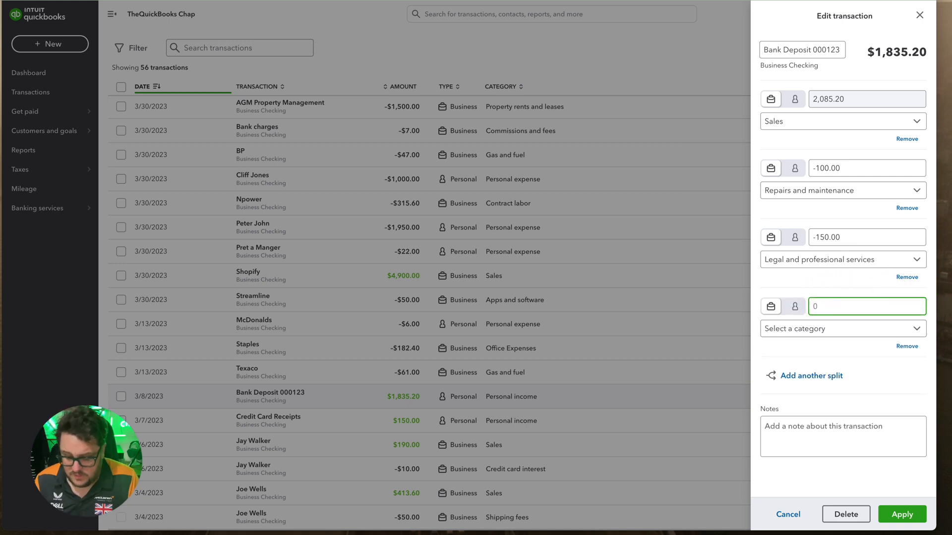
{"action": "key", "text": "Tab"}
{"action": "left_click", "coordinate": [793, 328]}
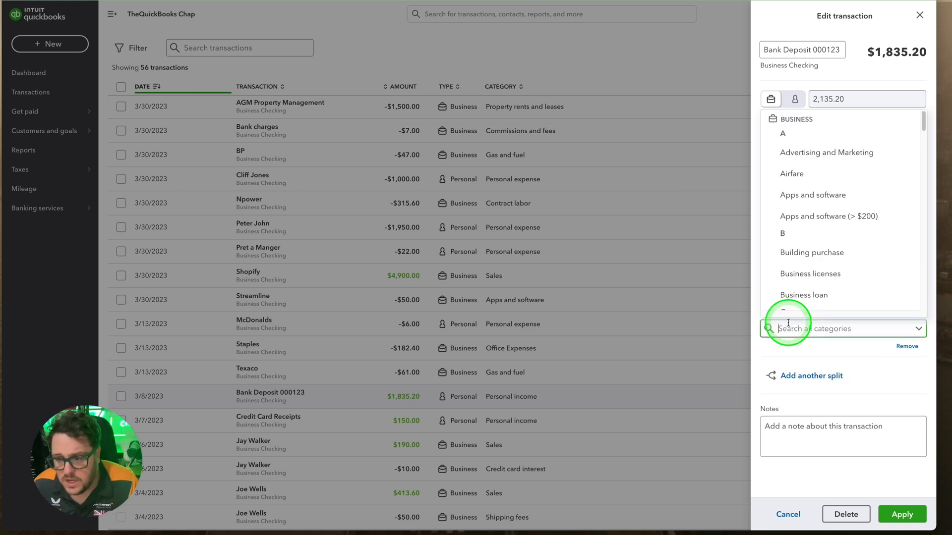
- Search the fourth split line's categories for "clea" and for "sun", clearing each search term
{"action": "type", "text": "clea"}
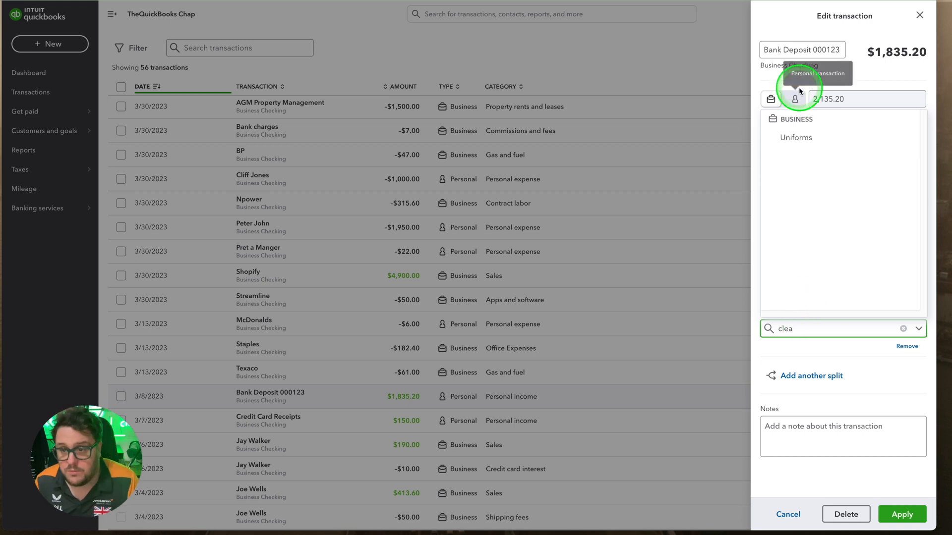
{"action": "key", "text": "BackSpace"}
{"action": "key", "text": "BackSpace"}
{"action": "key", "text": "BackSpace"}
{"action": "key", "text": "BackSpace"}
{"action": "key", "text": "BackSpace"}
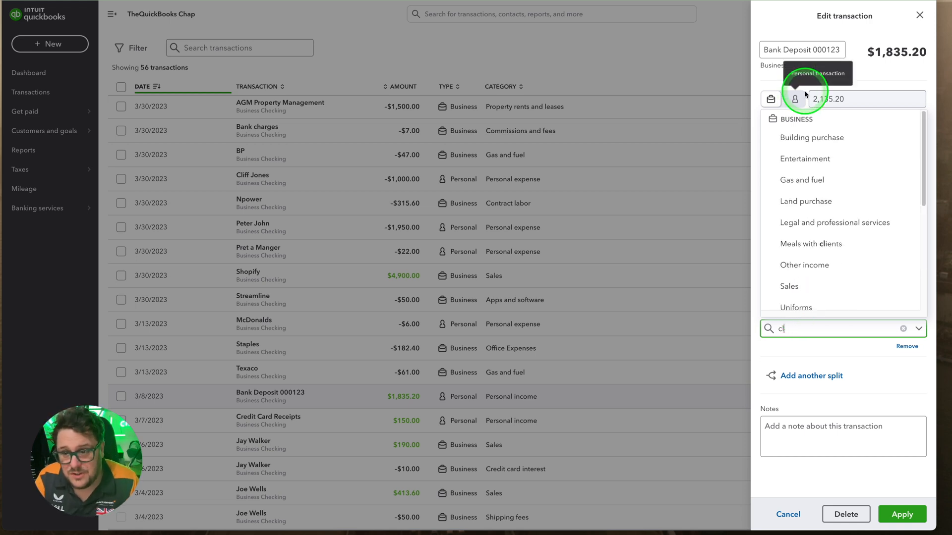
{"action": "type", "text": "sun"}
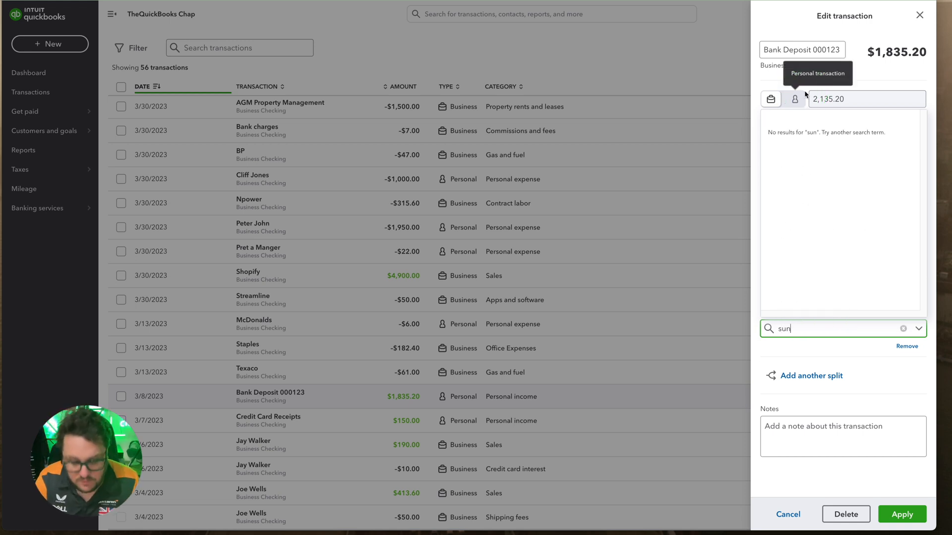
{"action": "key", "text": "BackSpace"}
{"action": "key", "text": "BackSpace"}
{"action": "key", "text": "BackSpace"}
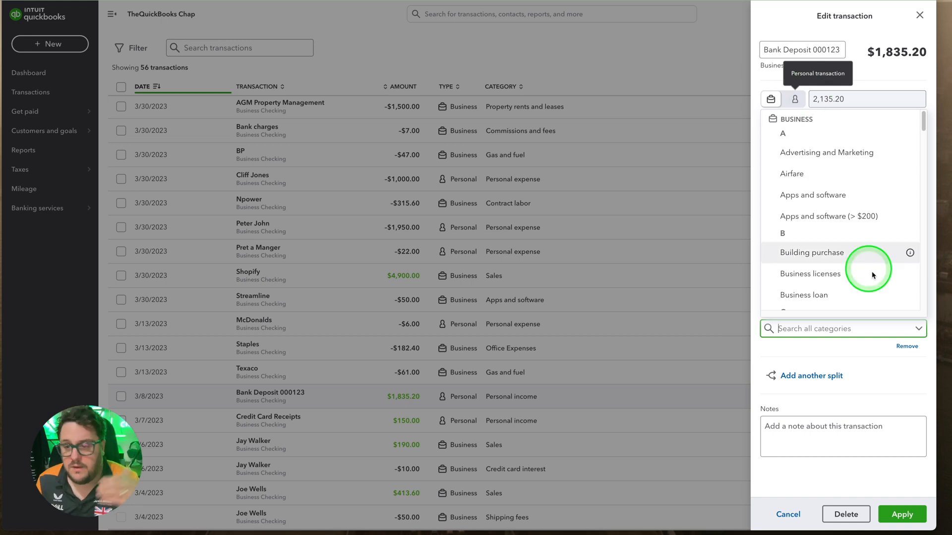
- Categorise the bank deposit's fourth split line as Utilities (home office) and apply the split
{"action": "scroll", "coordinate": [865, 256], "scroll_direction": "down", "scroll_amount": 3}
{"action": "scroll", "coordinate": [865, 256], "scroll_direction": "down", "scroll_amount": 10}
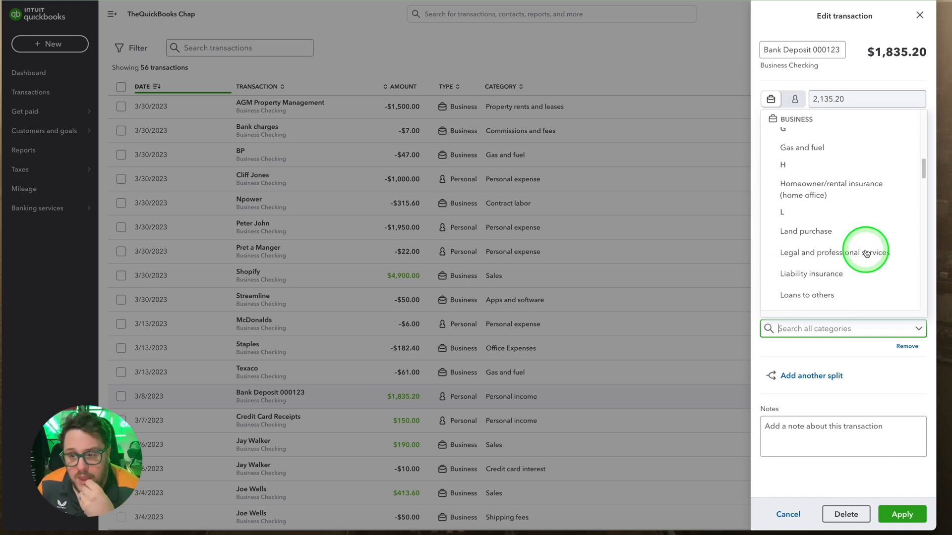
{"action": "scroll", "coordinate": [865, 253], "scroll_direction": "down", "scroll_amount": 15}
{"action": "scroll", "coordinate": [866, 254], "scroll_direction": "up", "scroll_amount": 3}
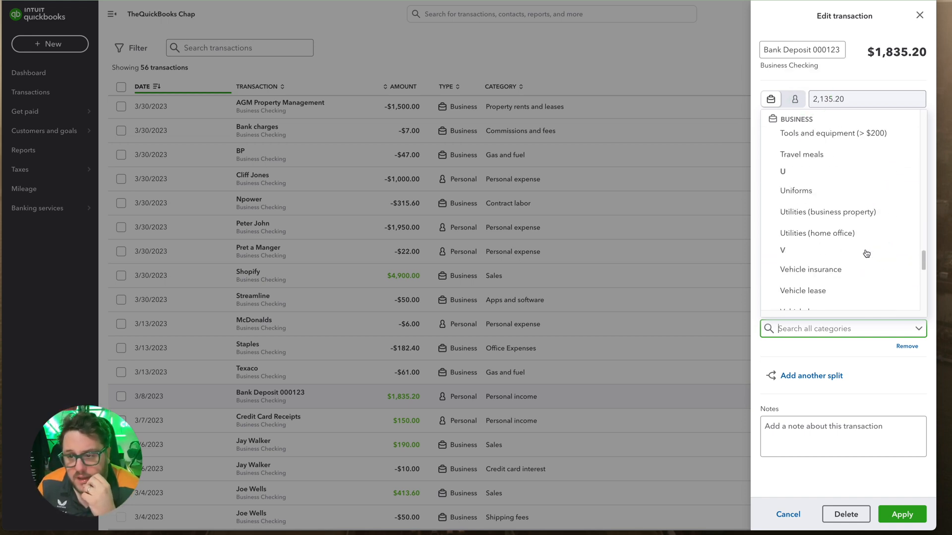
{"action": "left_click", "coordinate": [827, 241]}
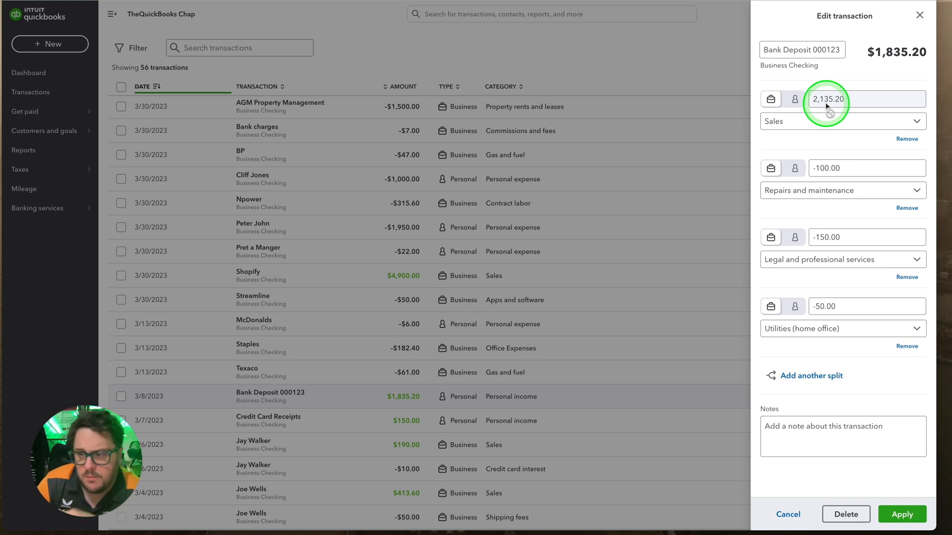
{"action": "left_click", "coordinate": [866, 463]}
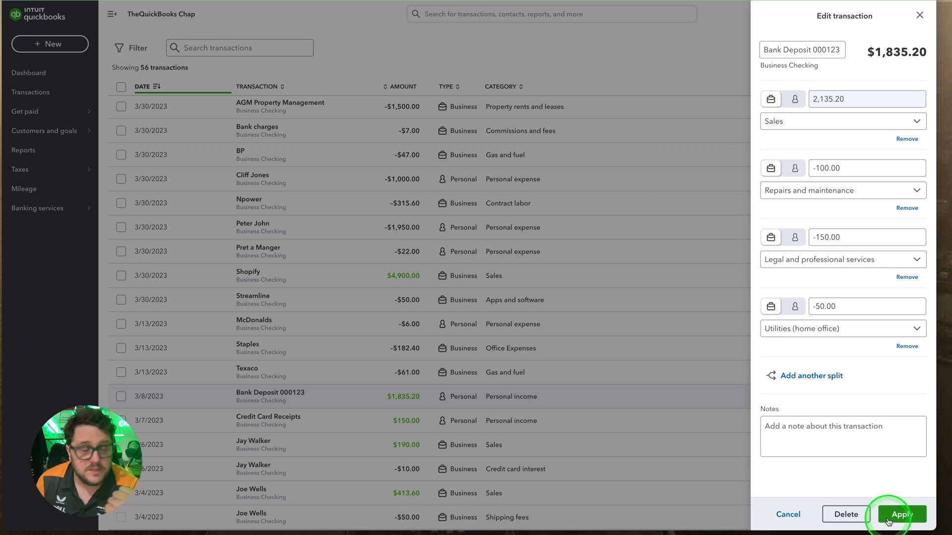
{"action": "left_click", "coordinate": [858, 452]}
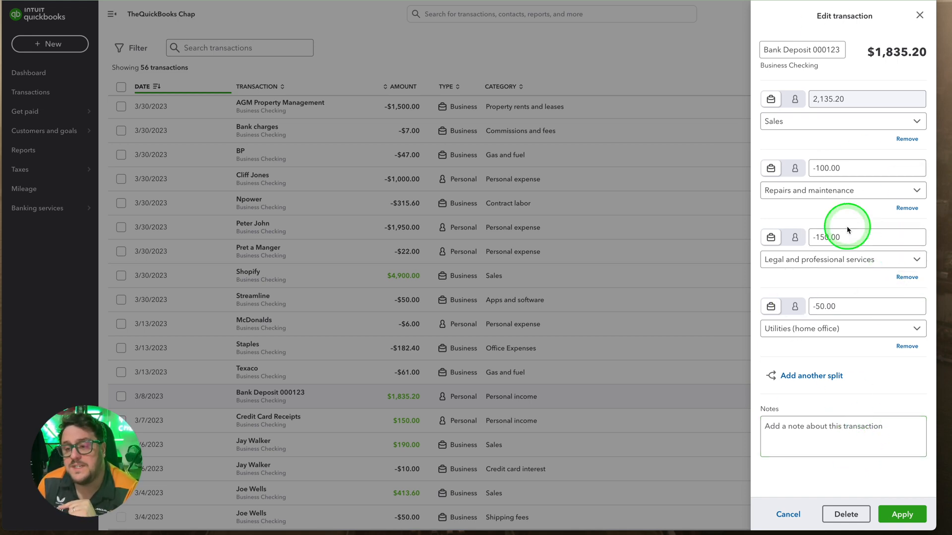
{"action": "left_click", "coordinate": [910, 514]}
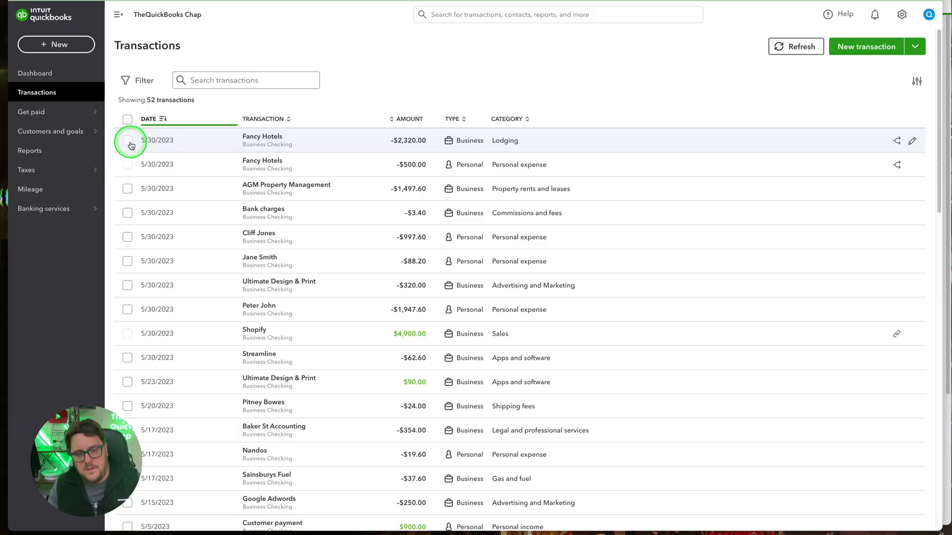
- Bulk-categorise the AGM Property Management, Bank charges and -$997.60 transactions dated 5/30/2023 as Apps and software
{"action": "left_click", "coordinate": [129, 165]}
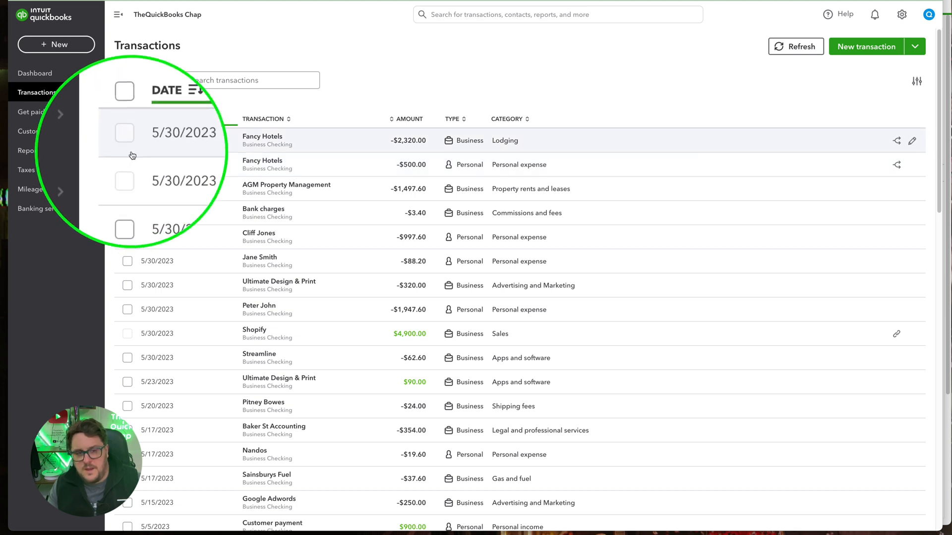
{"action": "left_click", "coordinate": [128, 189]}
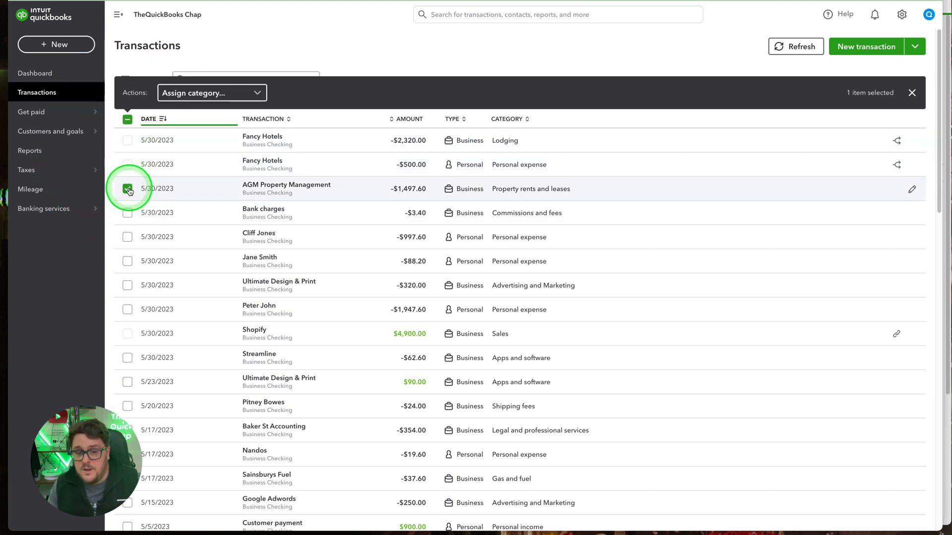
{"action": "left_click", "coordinate": [128, 214]}
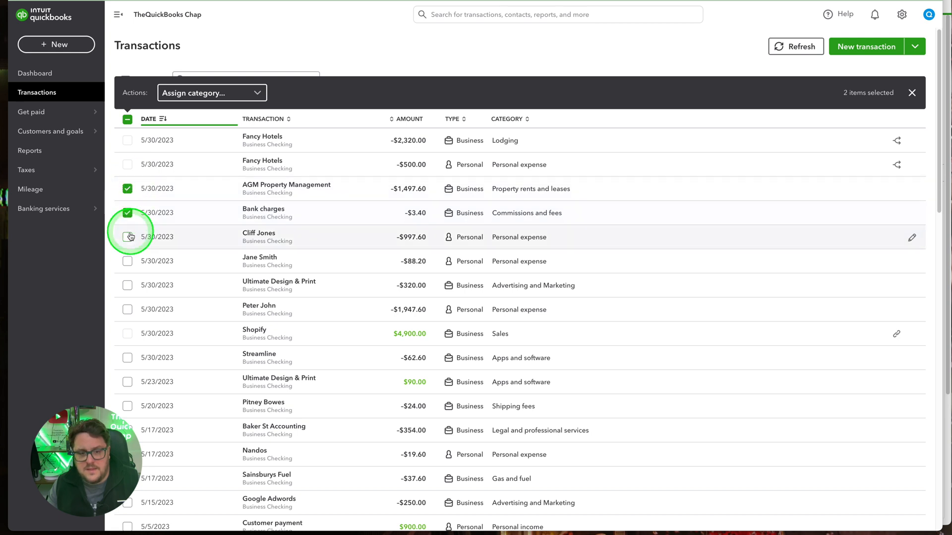
{"action": "left_click", "coordinate": [128, 237]}
{"action": "left_click", "coordinate": [210, 93]}
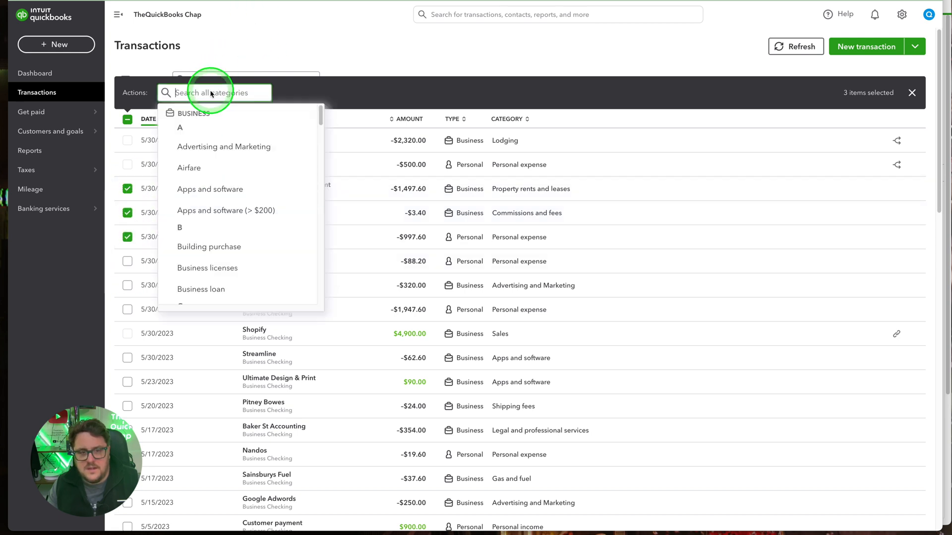
{"action": "left_click", "coordinate": [251, 189]}
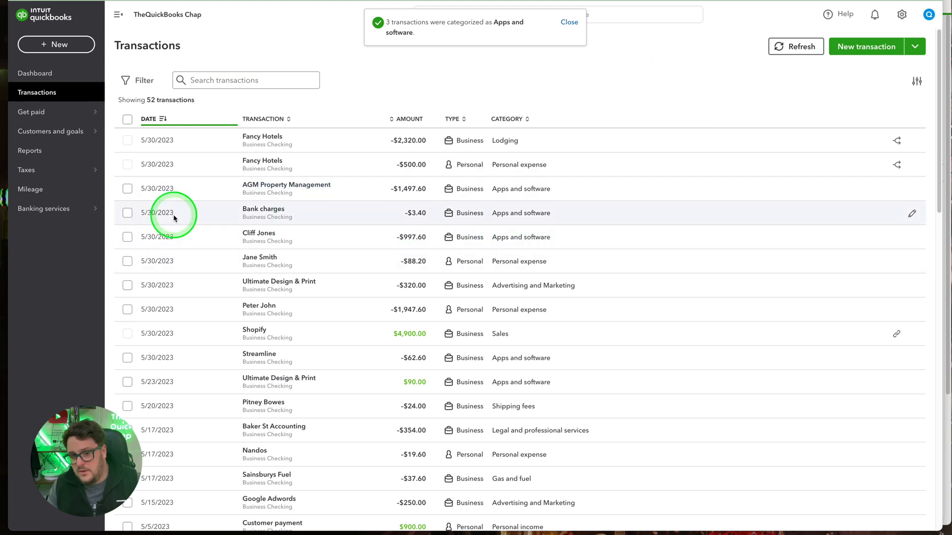
- Search the Bank charges transaction's category choices for "bank" and browse the full category list for a suitable one
{"action": "left_click", "coordinate": [525, 212]}
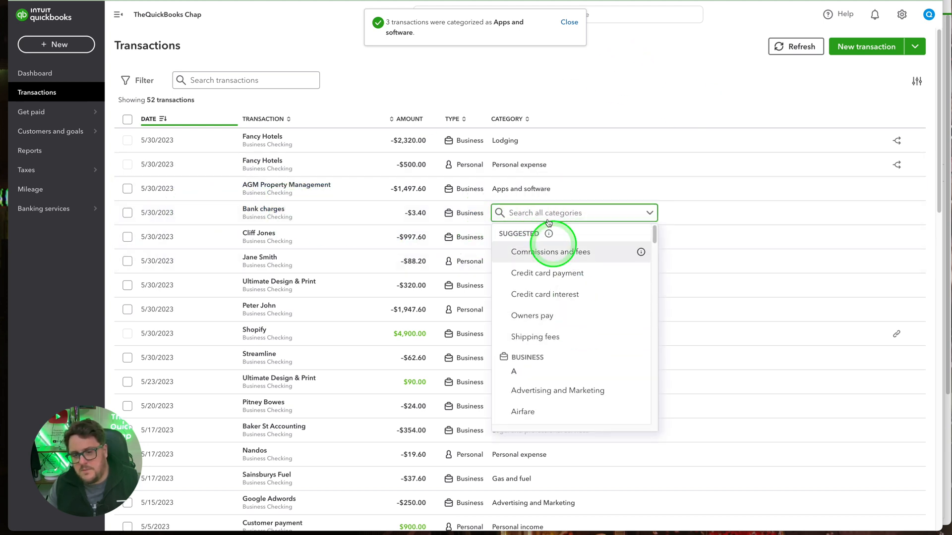
{"action": "type", "text": "bank"}
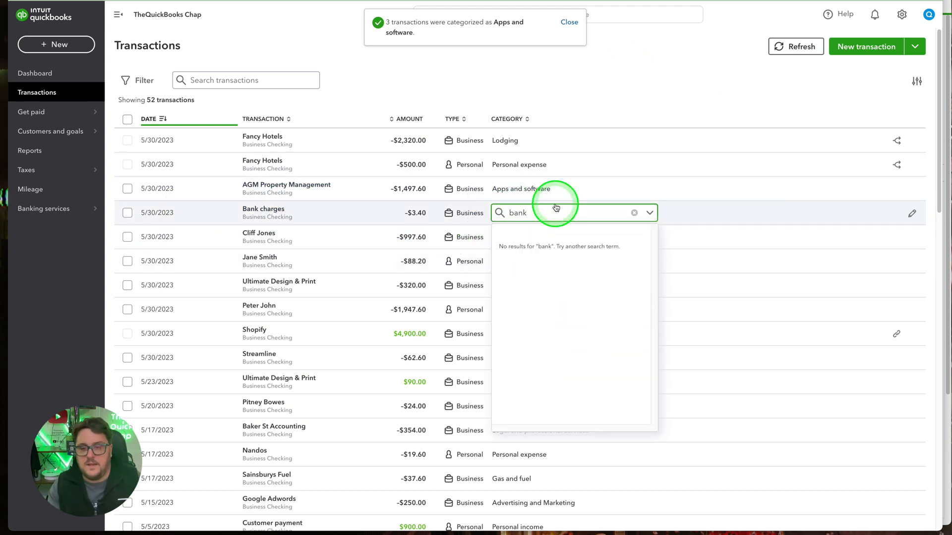
{"action": "key", "text": "BackSpace"}
{"action": "key", "text": "BackSpace"}
{"action": "key", "text": "BackSpace"}
{"action": "key", "text": "BackSpace"}
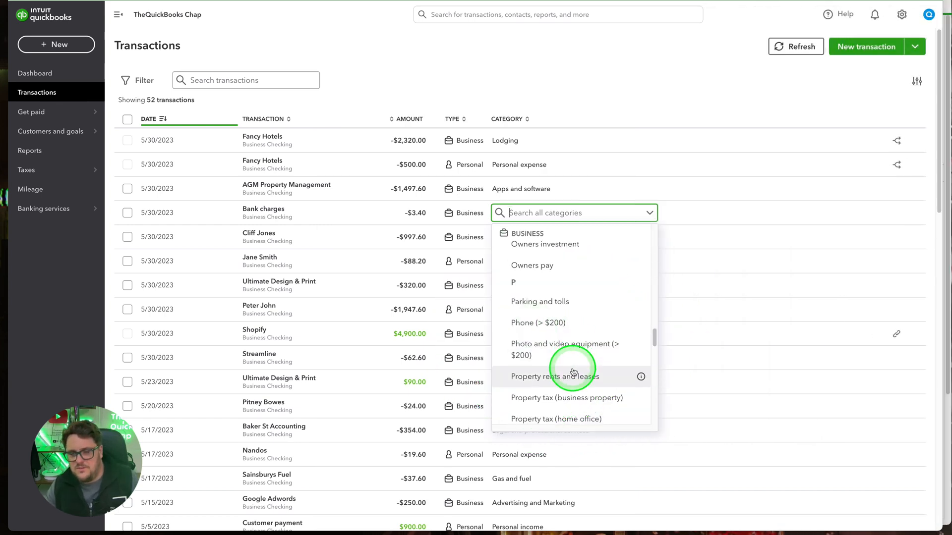
{"action": "scroll", "coordinate": [573, 333], "scroll_direction": "down", "scroll_amount": 5}
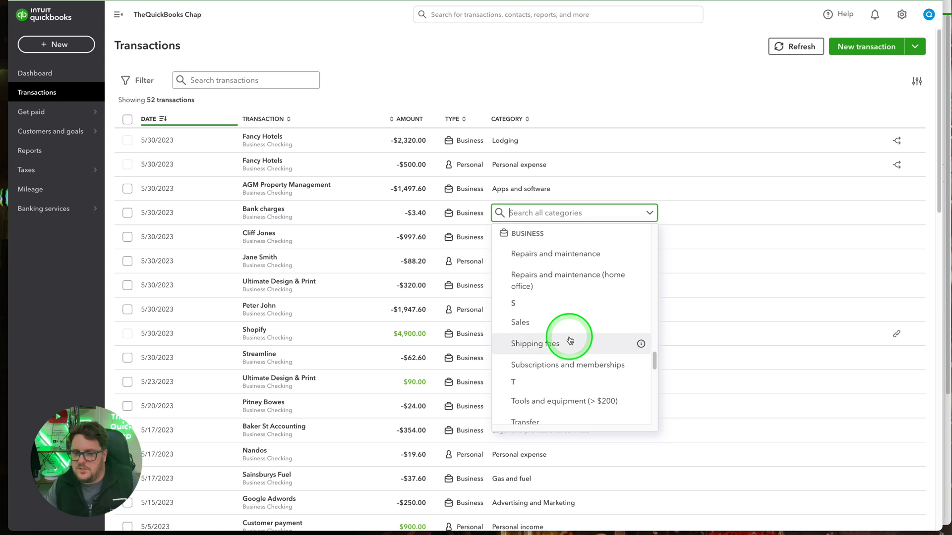
{"action": "scroll", "coordinate": [569, 339], "scroll_direction": "down", "scroll_amount": 5}
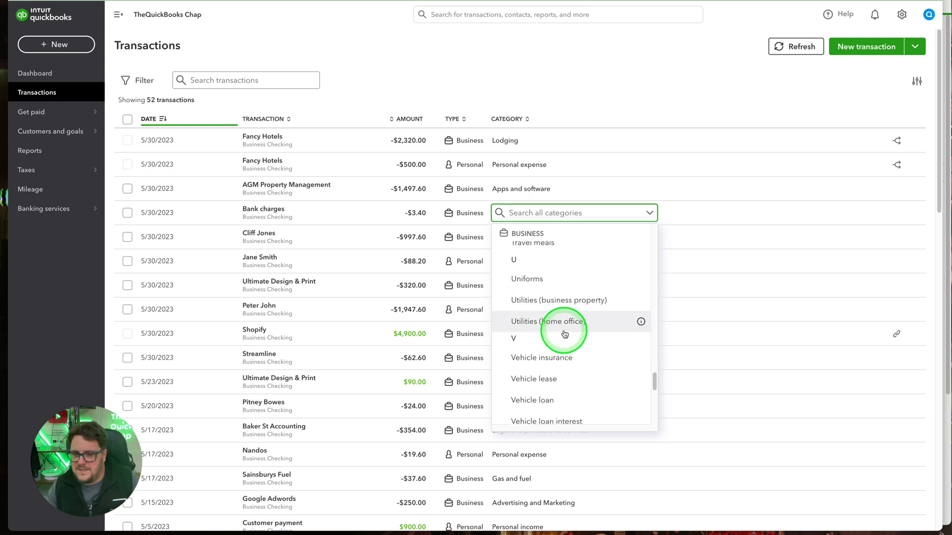
{"action": "scroll", "coordinate": [565, 334], "scroll_direction": "down", "scroll_amount": 3}
{"action": "scroll", "coordinate": [570, 337], "scroll_direction": "up", "scroll_amount": 10}
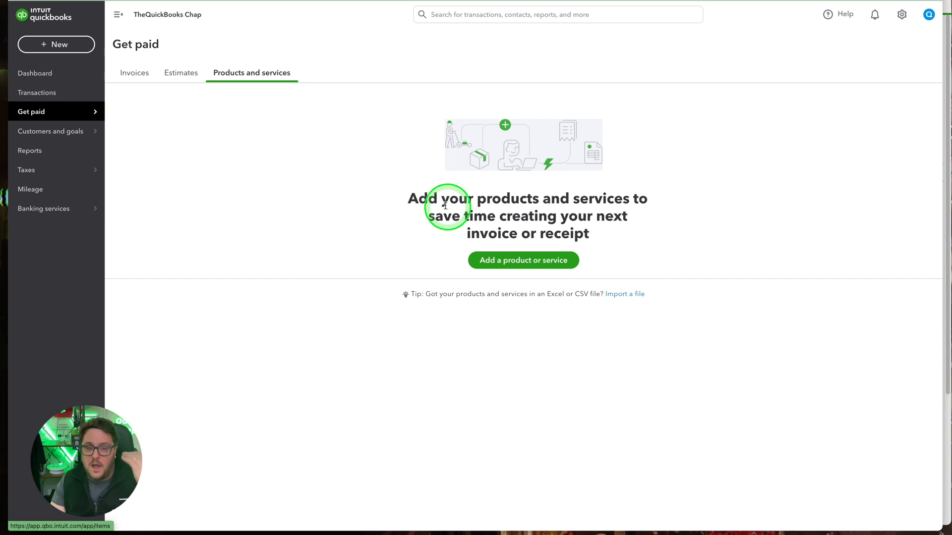
- Start a new service named Consultation and assign it to the category Consulting Services
{"action": "left_click", "coordinate": [545, 259]}
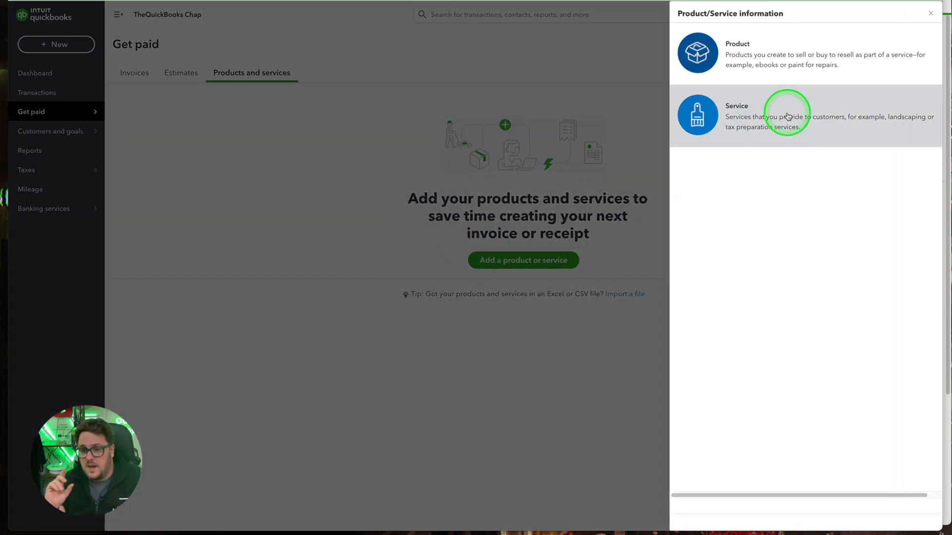
{"action": "left_click", "coordinate": [756, 112]}
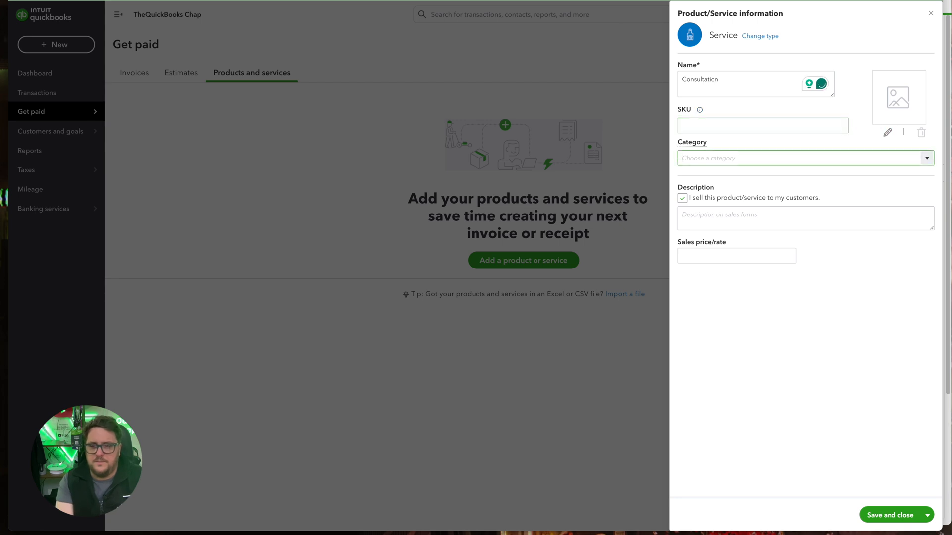
{"action": "left_click", "coordinate": [926, 158]}
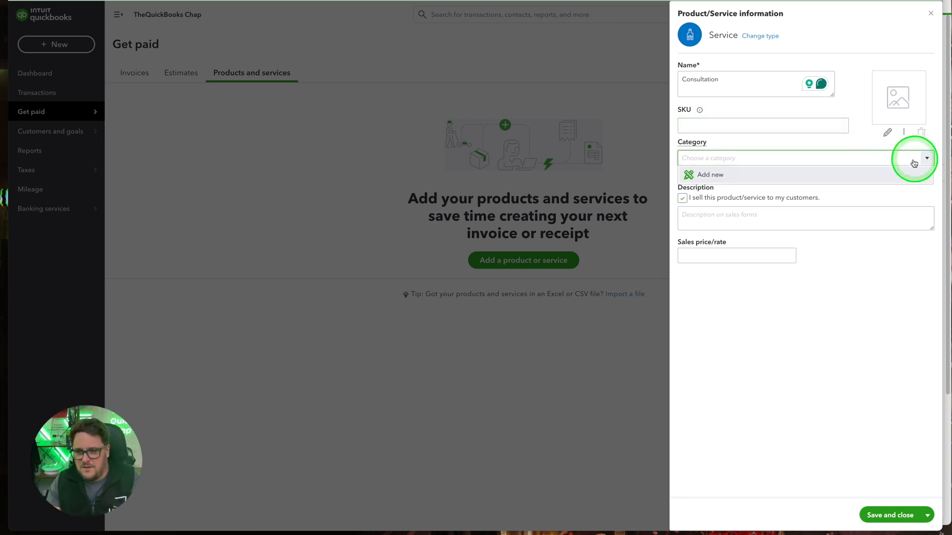
{"action": "left_click", "coordinate": [819, 182]}
- Set the Consultation service's sales price to 1,000, save the service and close its form
{"action": "left_click", "coordinate": [737, 242]}
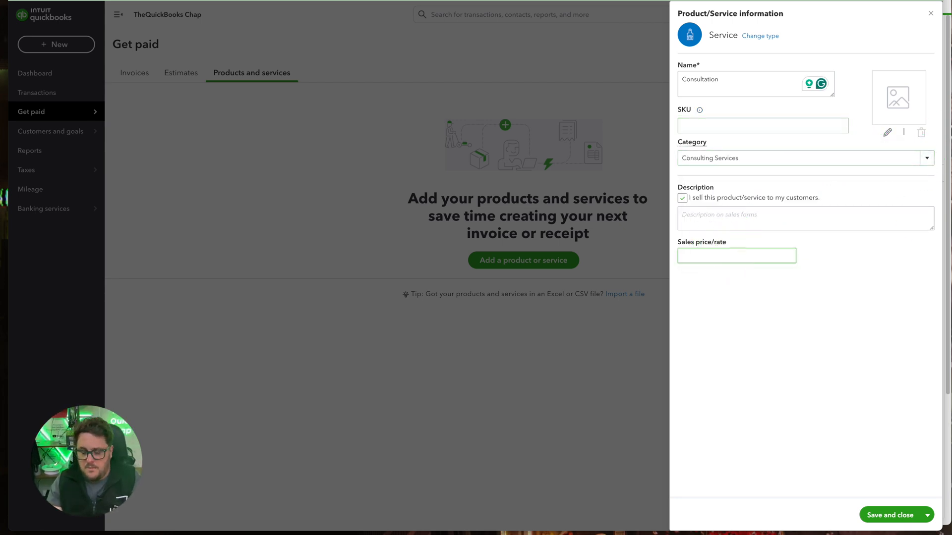
{"action": "type", "text": "1,000"}
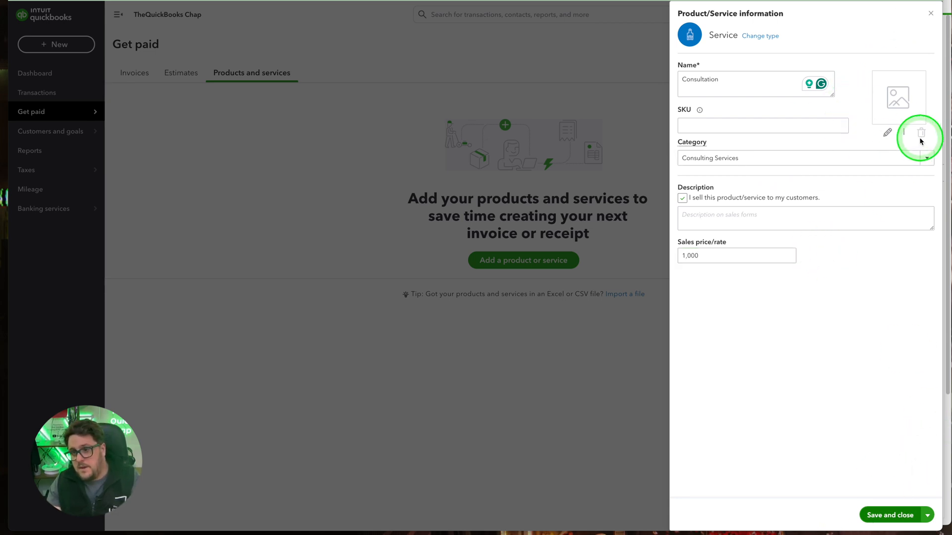
{"action": "left_click", "coordinate": [891, 511]}
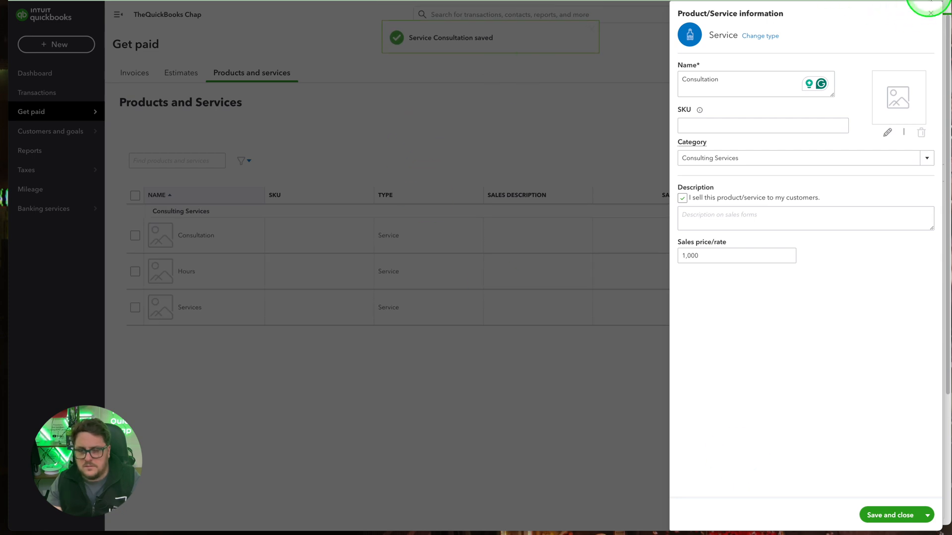
{"action": "left_click", "coordinate": [930, 13]}
- Start a new estimate, dismiss the upgrade introduction and select an existing customer to bill
{"action": "left_click", "coordinate": [180, 72]}
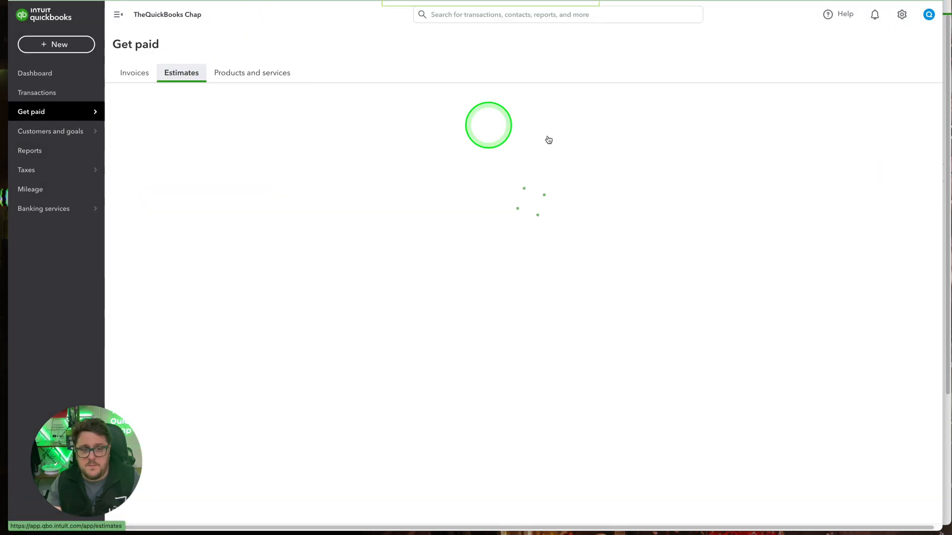
{"action": "left_click", "coordinate": [163, 279]}
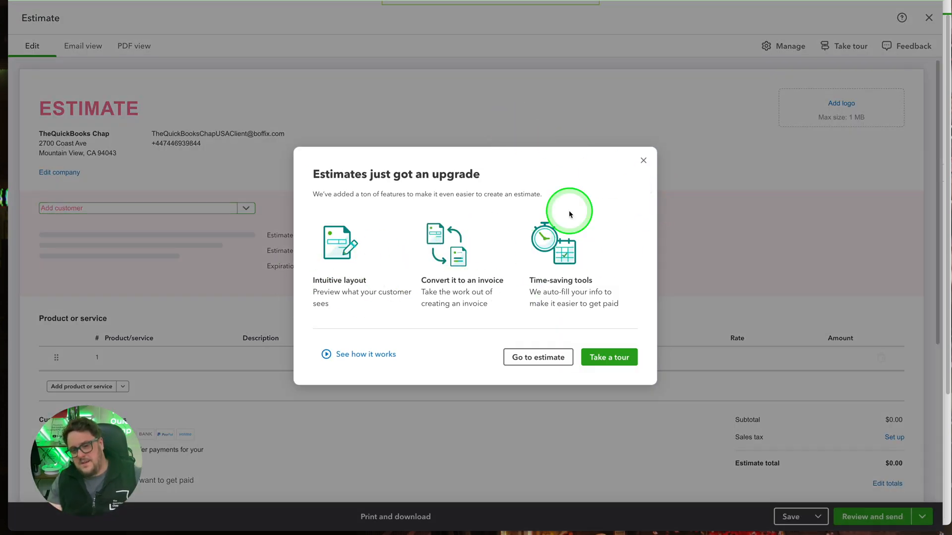
{"action": "left_click", "coordinate": [643, 160]}
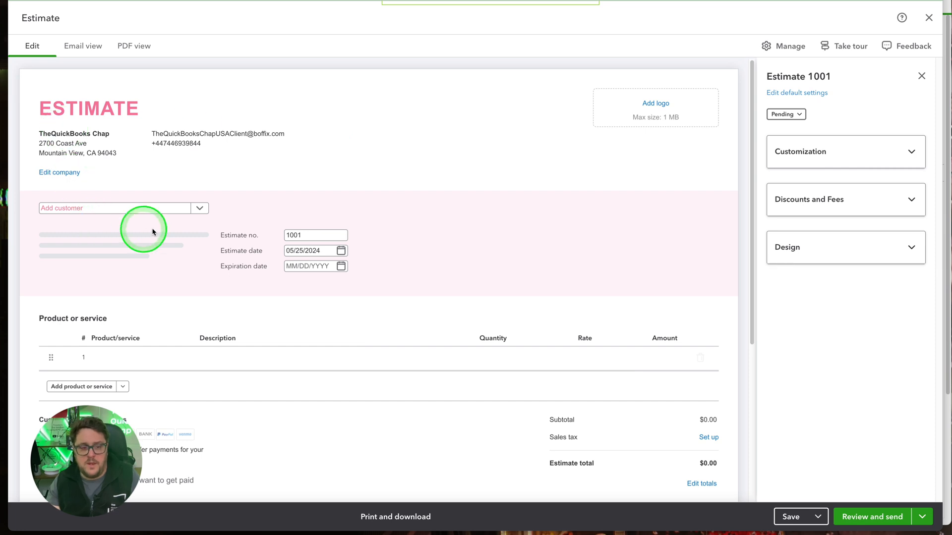
{"action": "left_click", "coordinate": [199, 208]}
{"action": "left_click", "coordinate": [95, 252]}
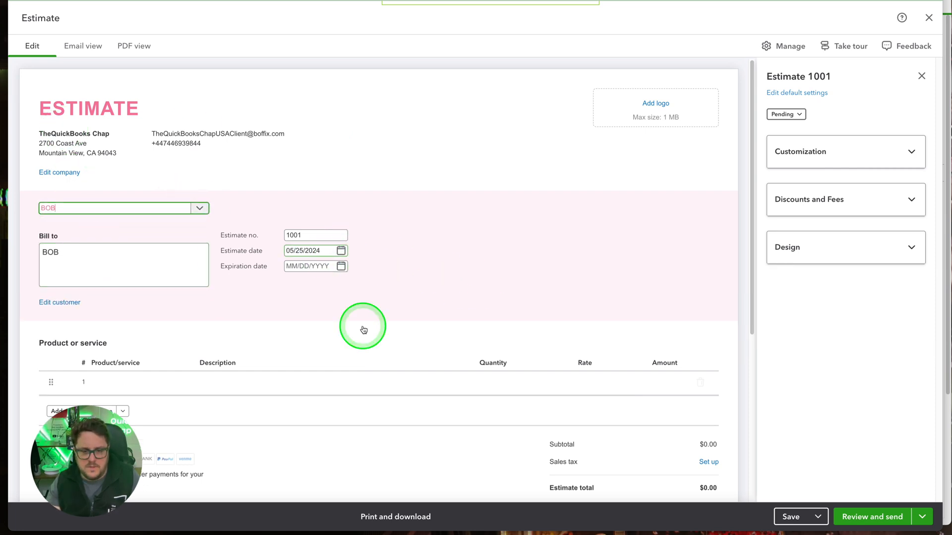
- Add the Consultation service as the estimate's first line item with a quantity of 4
{"action": "left_click", "coordinate": [198, 382]}
{"action": "left_click", "coordinate": [186, 378]}
{"action": "left_click", "coordinate": [149, 425]}
{"action": "left_click", "coordinate": [570, 385]}
{"action": "left_click", "coordinate": [476, 381]}
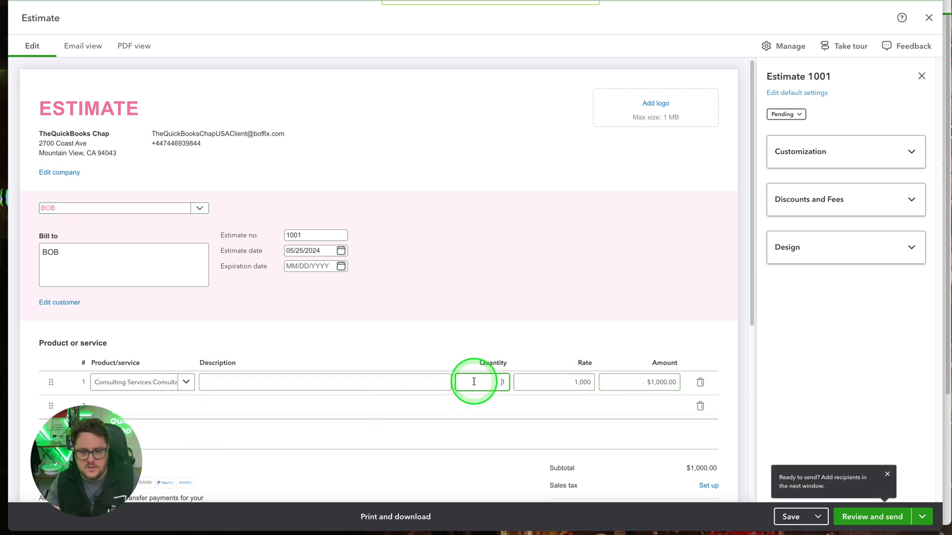
{"action": "type", "text": "4"}
{"action": "key", "text": "Tab"}
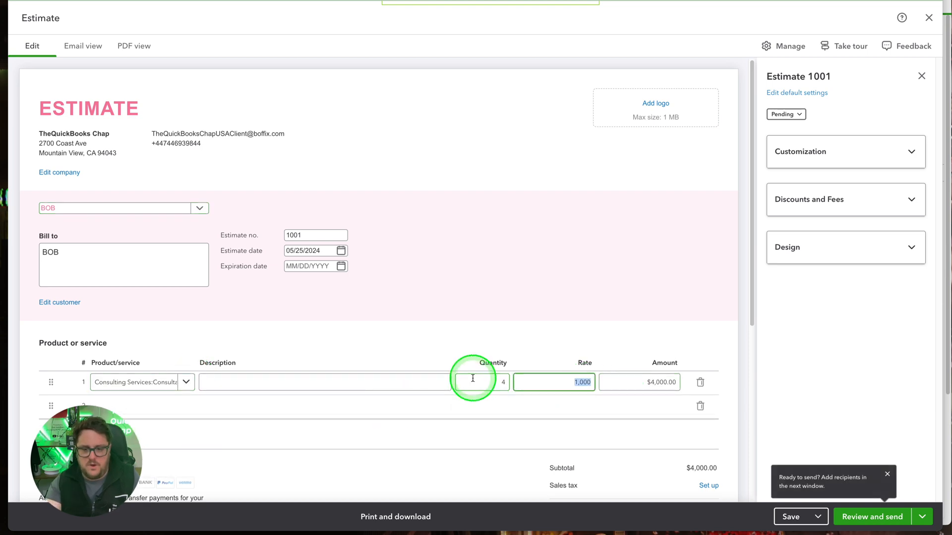
- Examine the estimate's full layout, its status choices, and its customization and discount and fee options
{"action": "scroll", "coordinate": [639, 337], "scroll_direction": "down", "scroll_amount": 5}
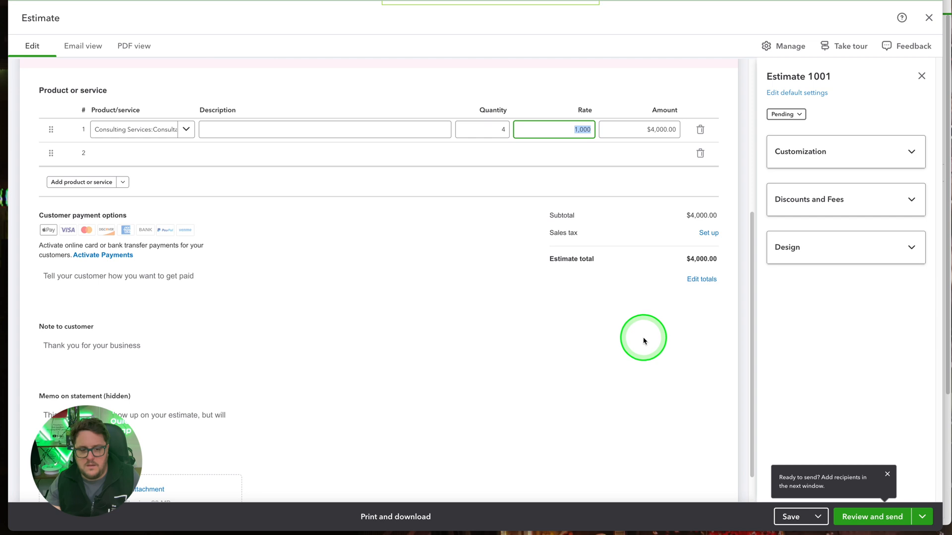
{"action": "scroll", "coordinate": [643, 341], "scroll_direction": "down", "scroll_amount": 1}
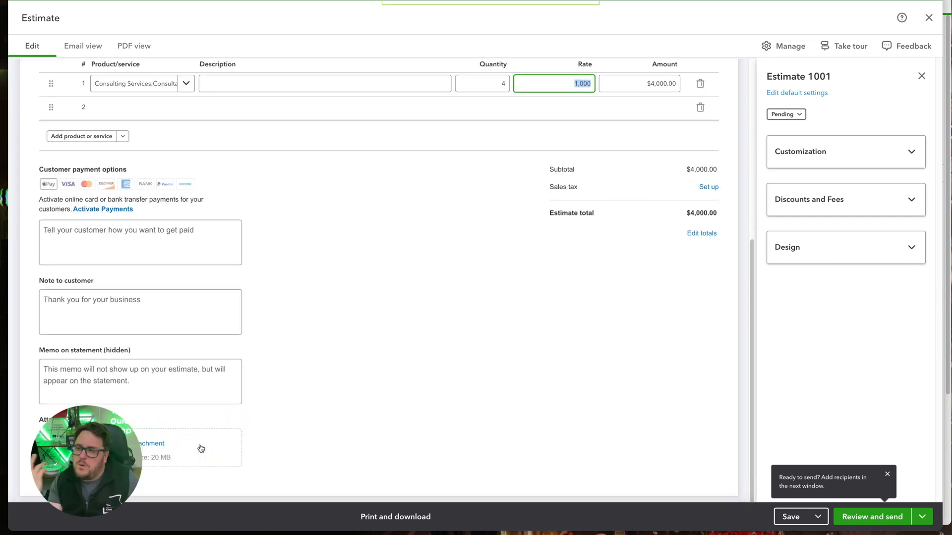
{"action": "scroll", "coordinate": [527, 431], "scroll_direction": "up", "scroll_amount": 6}
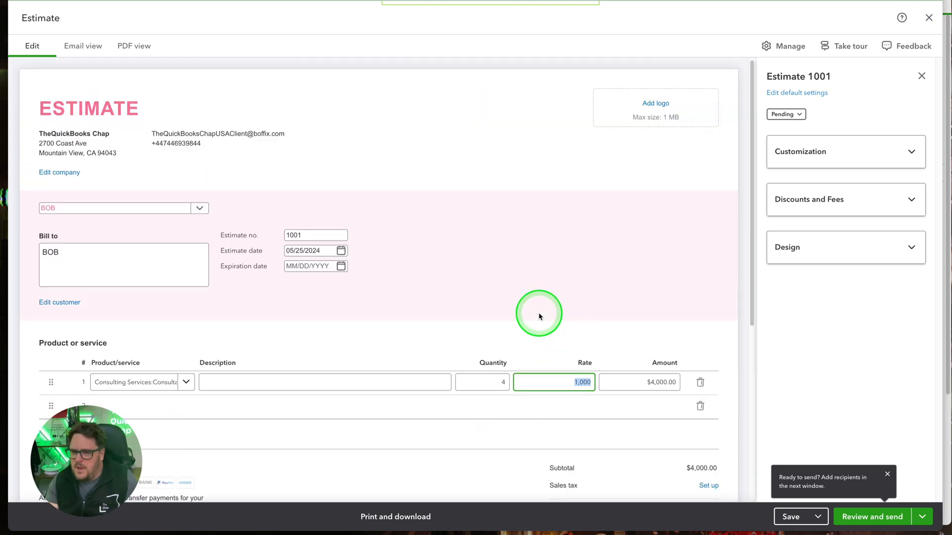
{"action": "left_click", "coordinate": [844, 154]}
{"action": "left_click", "coordinate": [785, 115]}
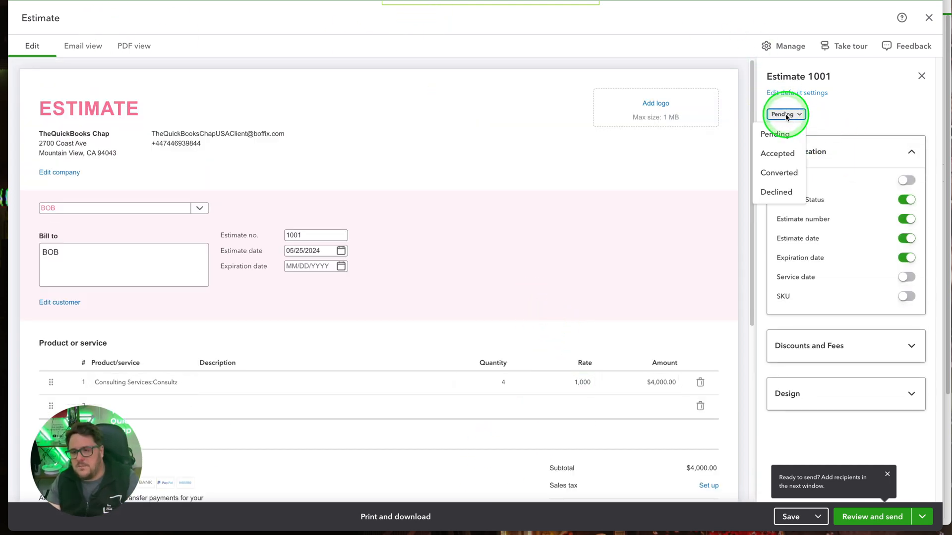
{"action": "left_click", "coordinate": [865, 154]}
{"action": "left_click", "coordinate": [899, 159]}
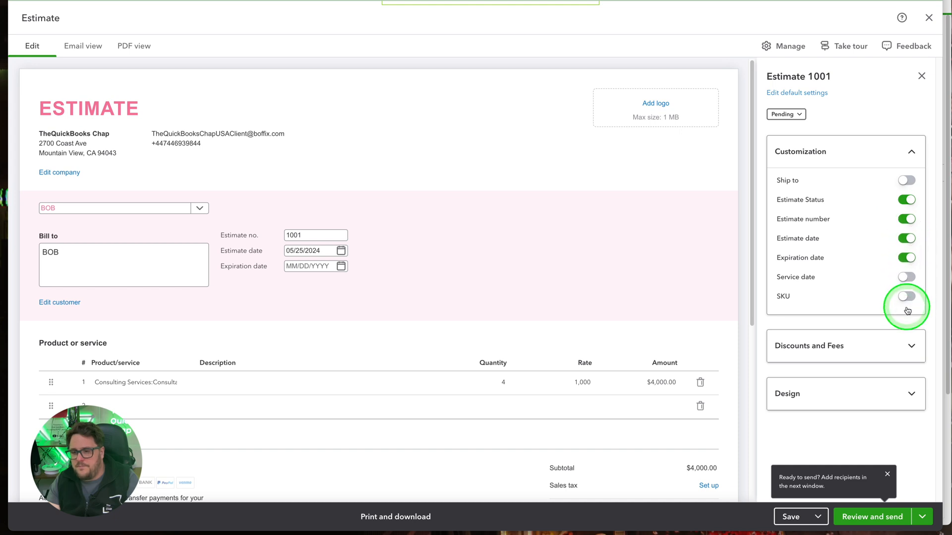
{"action": "left_click", "coordinate": [888, 338]}
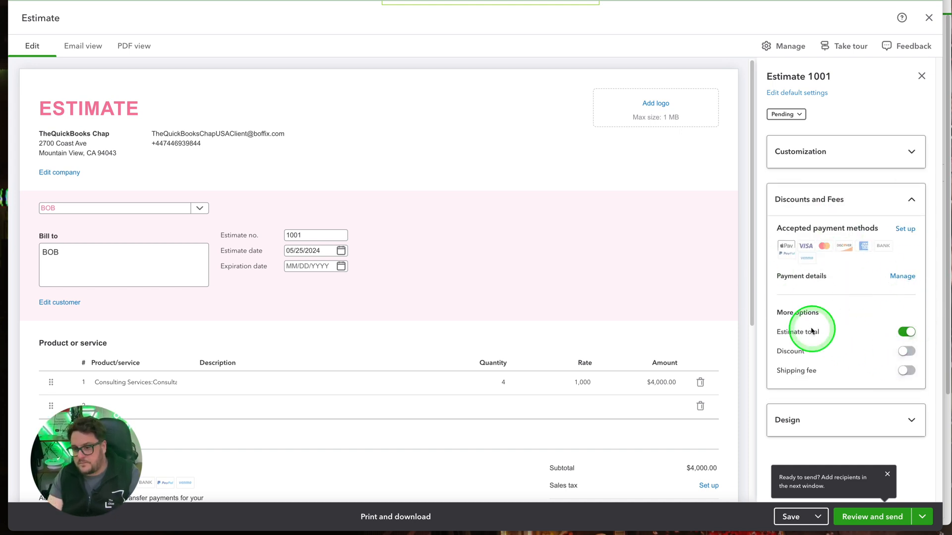
- Change the estimate's design color to dark burgundy and revisit its discount and fee options
{"action": "left_click", "coordinate": [842, 411]}
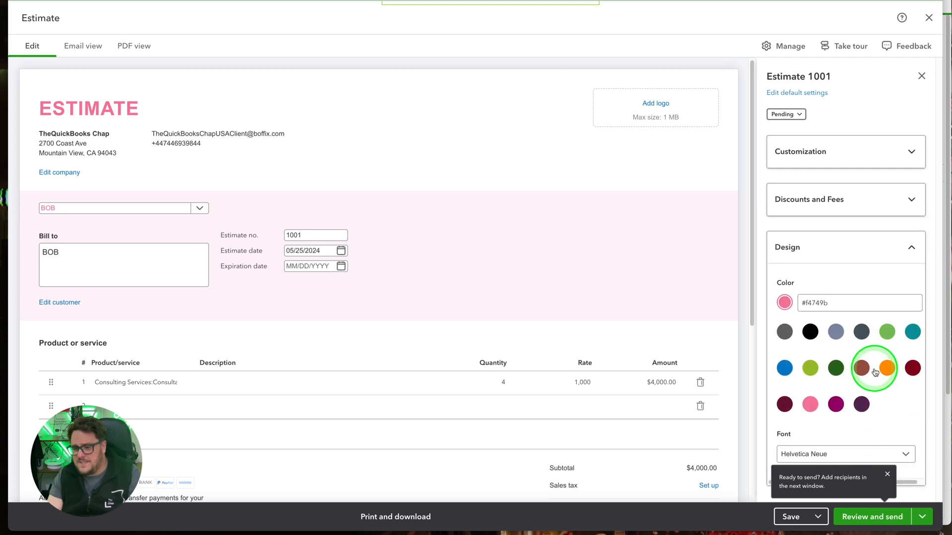
{"action": "left_click", "coordinate": [785, 404]}
{"action": "left_click", "coordinate": [861, 196]}
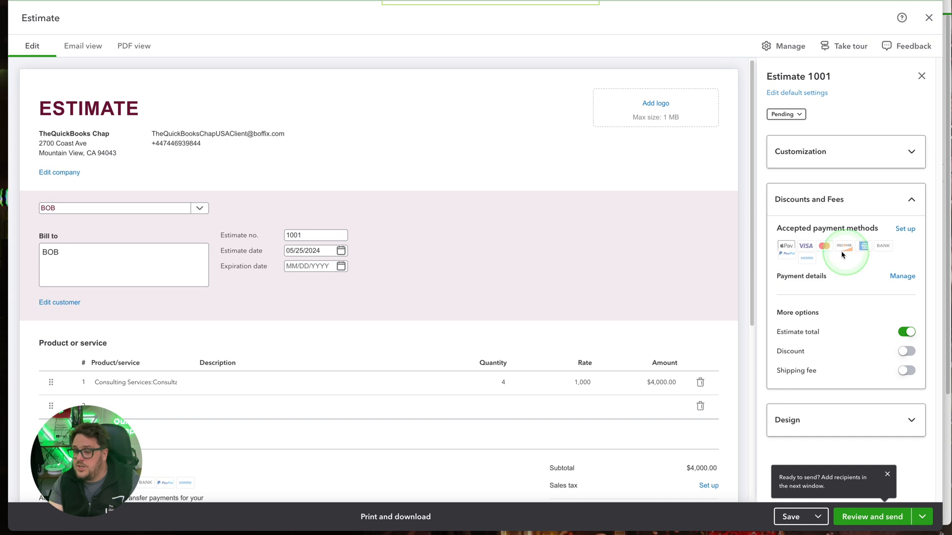
{"action": "left_click", "coordinate": [778, 44]}
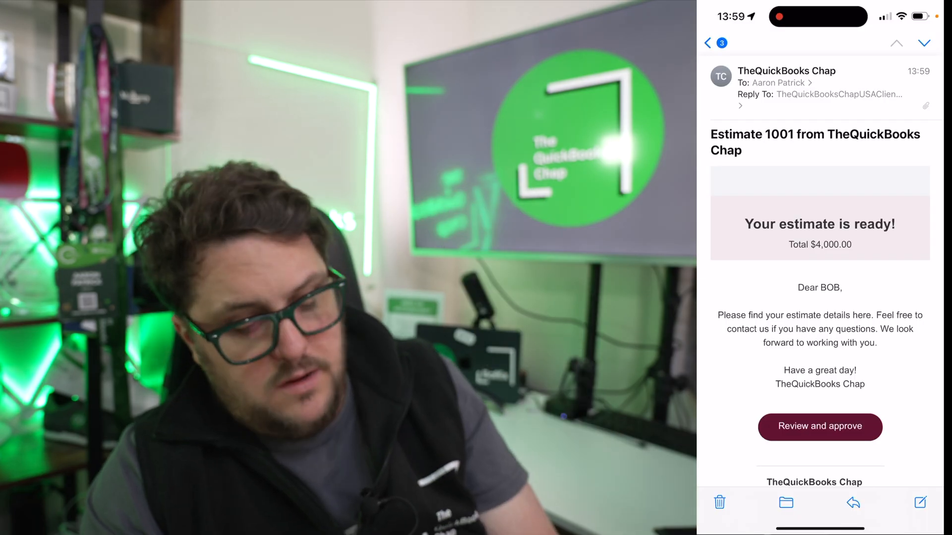
- Switch to the customer's phone, open the emailed estimate for review and accept it
{"action": "scroll", "coordinate": [820, 297], "scroll_direction": "down", "scroll_amount": 2}
{"action": "left_click", "coordinate": [820, 347]}
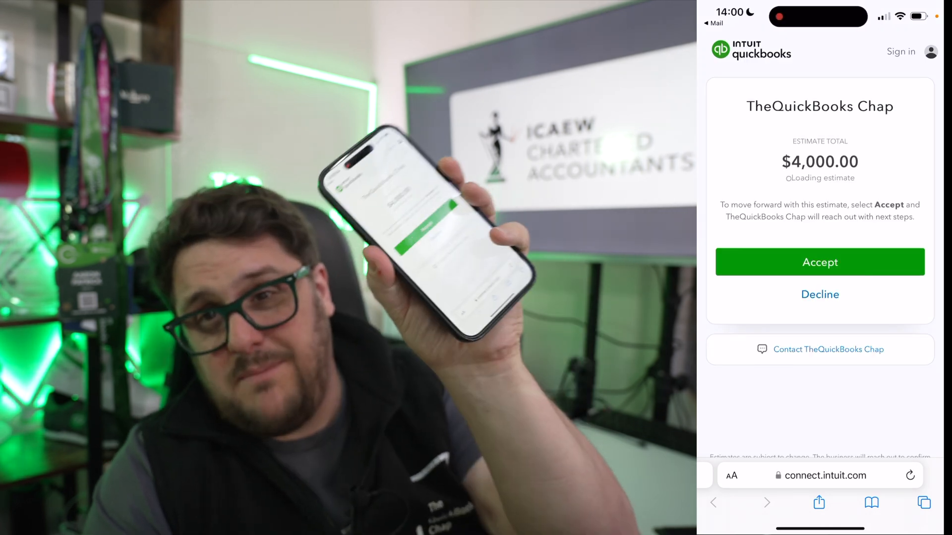
{"action": "left_click", "coordinate": [820, 262]}
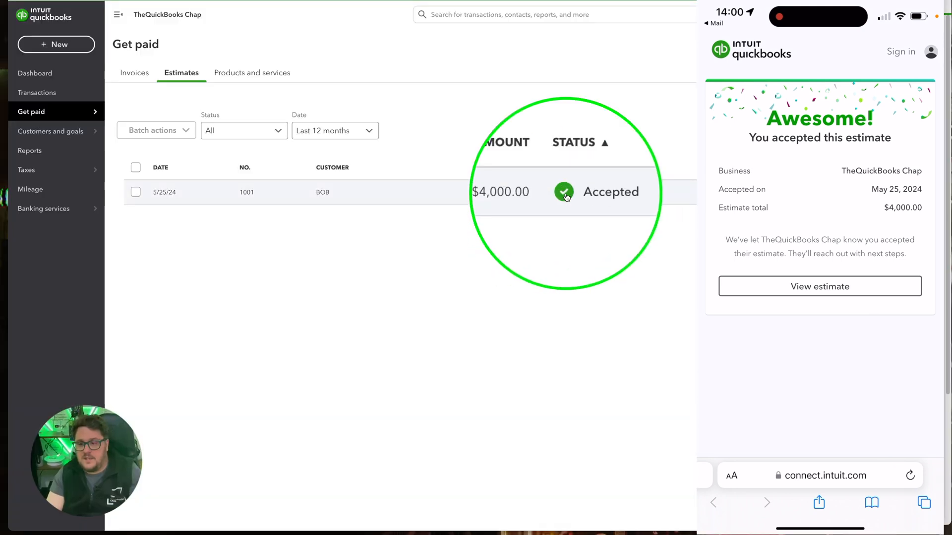
- Convert the accepted estimate into an invoice, check its contents and sending options, and send it to the customer
{"action": "left_click", "coordinate": [632, 192]}
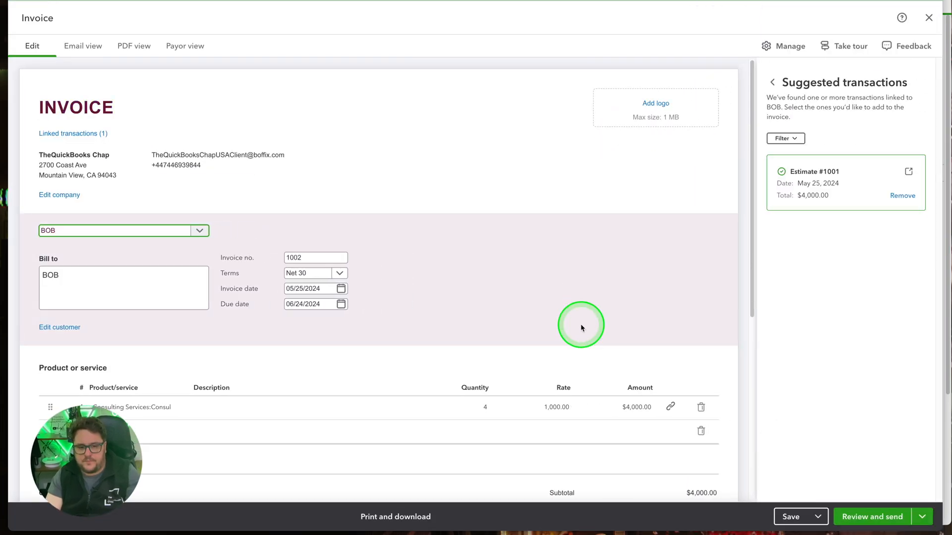
{"action": "scroll", "coordinate": [581, 327], "scroll_direction": "down", "scroll_amount": 1}
{"action": "scroll", "coordinate": [585, 327], "scroll_direction": "down", "scroll_amount": 4}
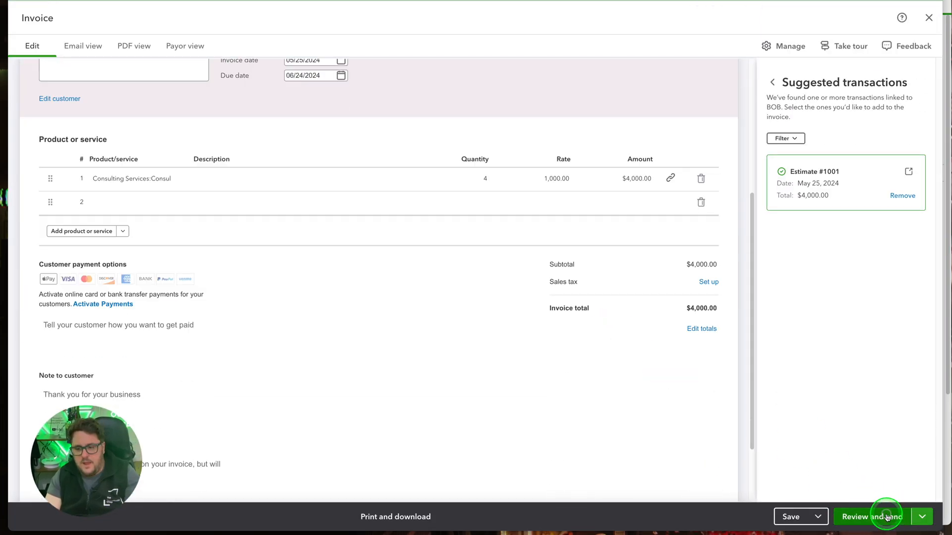
{"action": "left_click", "coordinate": [920, 518]}
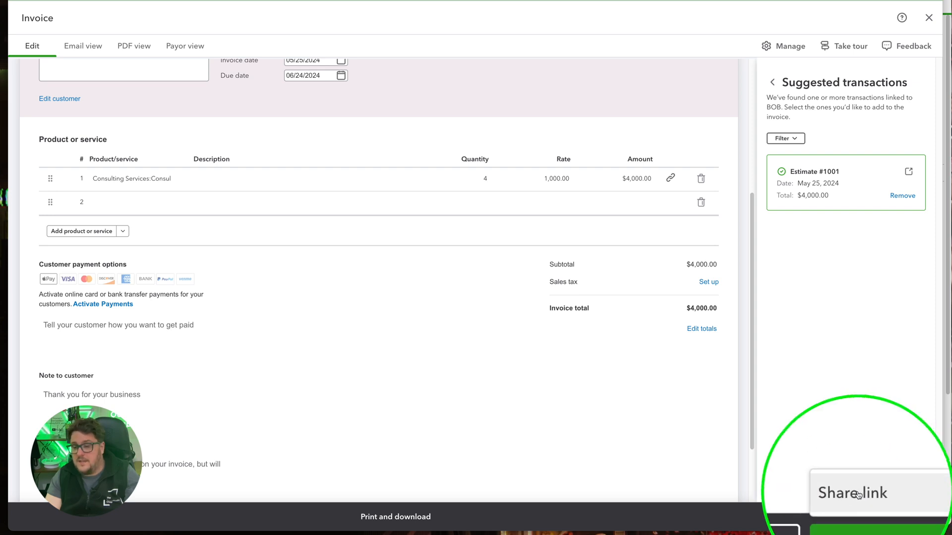
{"action": "left_click", "coordinate": [817, 518]}
{"action": "left_click", "coordinate": [878, 517]}
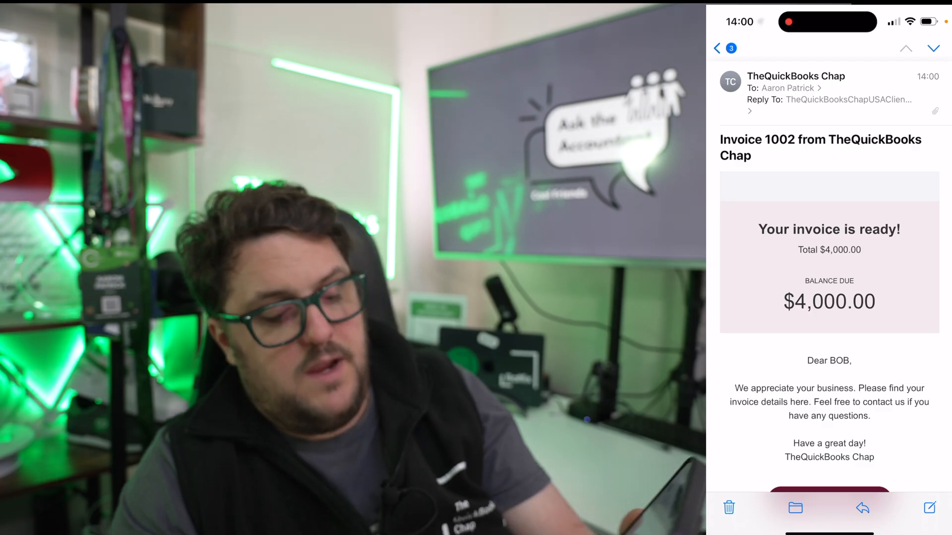
- Open the emailed invoice's details on the customer's phone and let the business know help is needed with how to pay
{"action": "scroll", "coordinate": [829, 273], "scroll_direction": "down", "scroll_amount": 3}
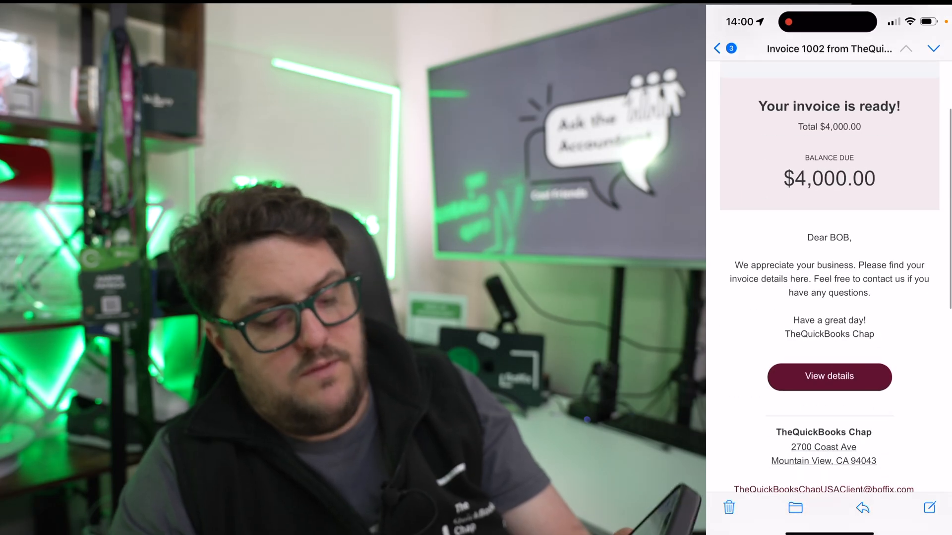
{"action": "left_click", "coordinate": [828, 377]}
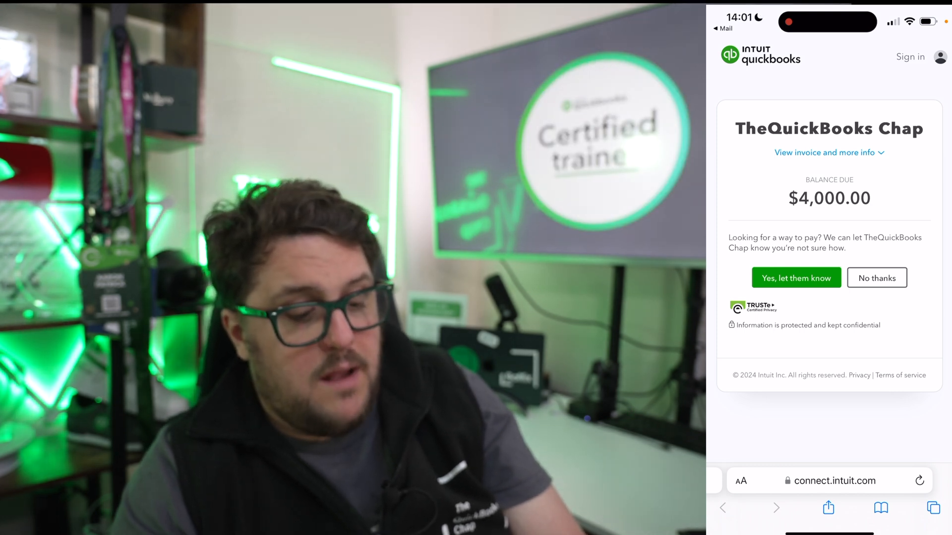
{"action": "left_click", "coordinate": [796, 277]}
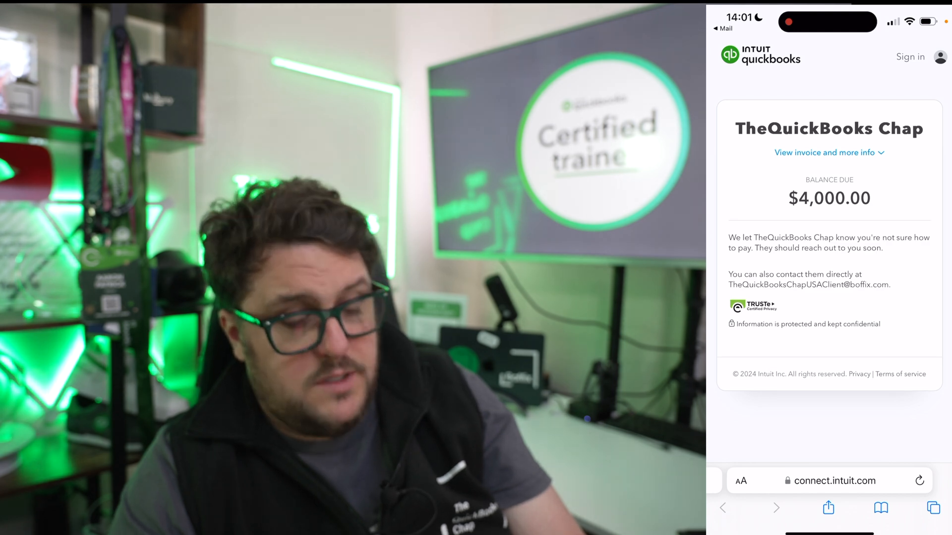
- Expand the invoice's additional information on the phone and examine the full invoice as the customer
{"action": "left_click", "coordinate": [829, 152]}
{"action": "left_click", "coordinate": [828, 241]}
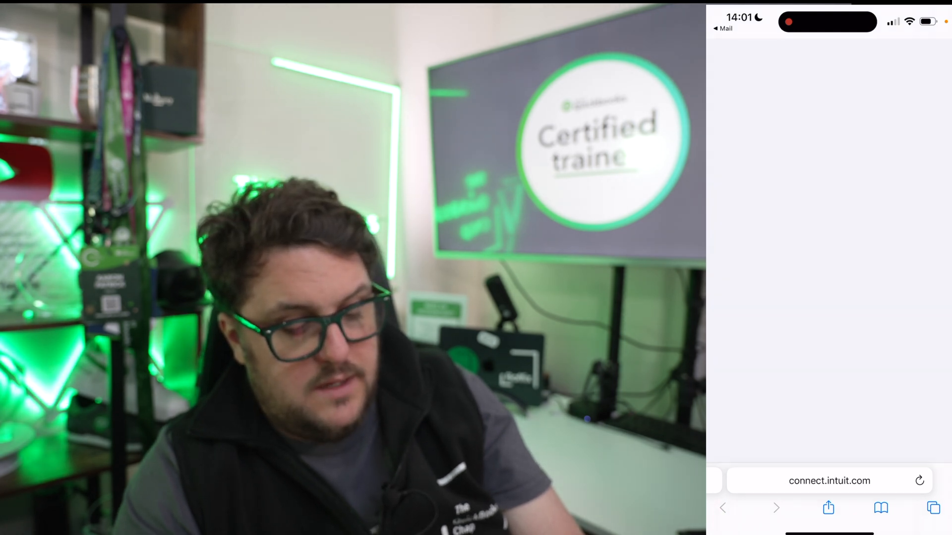
{"action": "scroll", "coordinate": [892, 248], "scroll_direction": "up", "scroll_amount": 5}
{"action": "scroll", "coordinate": [893, 247], "scroll_direction": "down", "scroll_amount": 3}
{"action": "left_click_drag", "start_coordinate": [798, 278], "coordinate": [828, 278]}
{"action": "scroll", "coordinate": [829, 248], "scroll_direction": "down", "scroll_amount": 2}
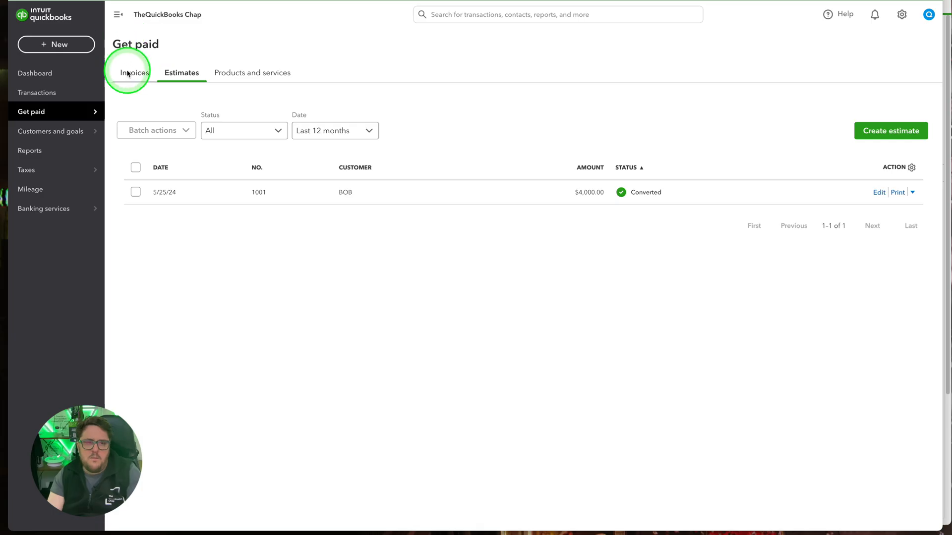
- Try to record the invoice's payment into Business Checking by linking a bank transaction
{"action": "left_click", "coordinate": [133, 73]}
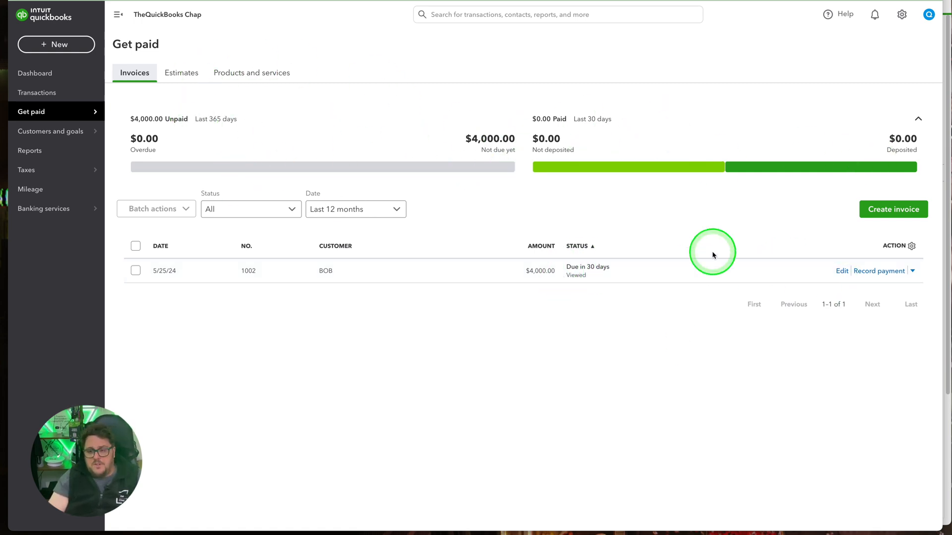
{"action": "left_click", "coordinate": [879, 272]}
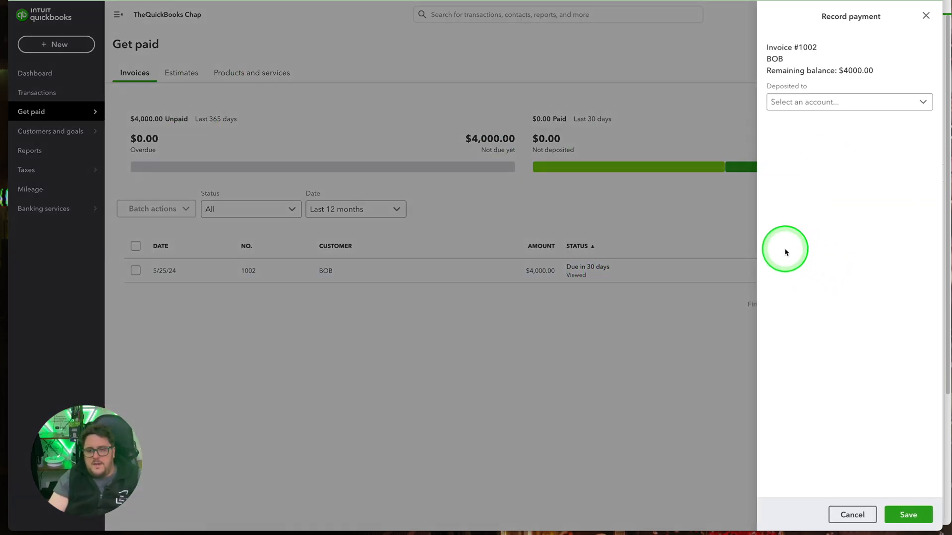
{"action": "left_click", "coordinate": [921, 103]}
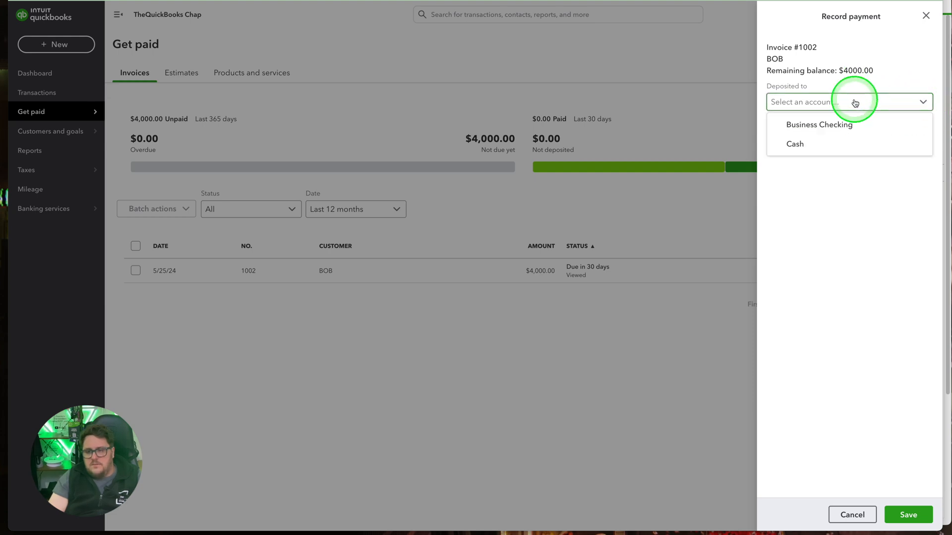
{"action": "left_click", "coordinate": [820, 126]}
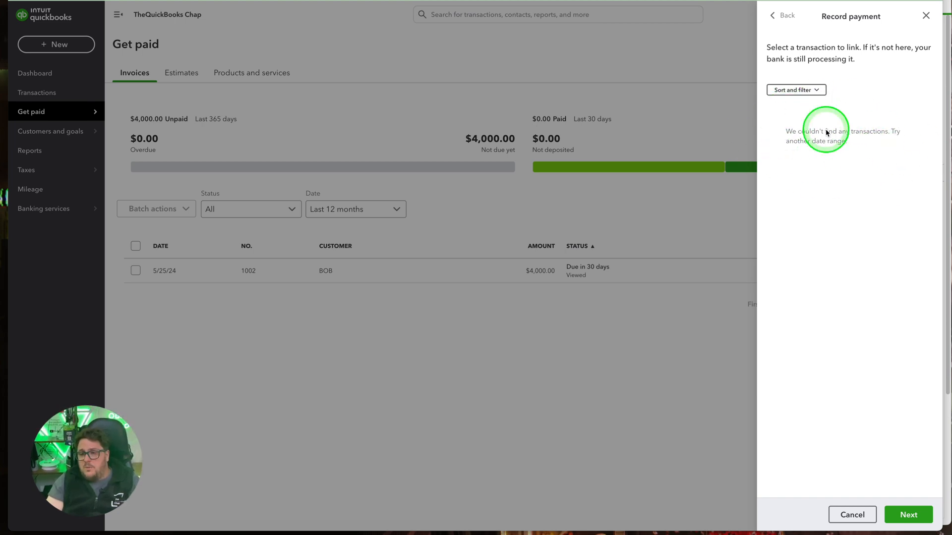
{"action": "left_click", "coordinate": [897, 519]}
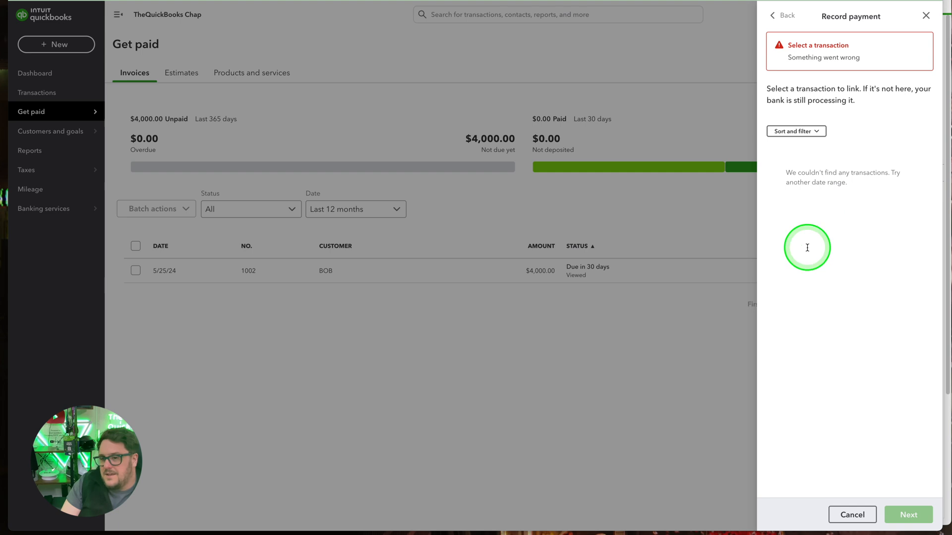
{"action": "left_click", "coordinate": [796, 130]}
{"action": "left_click", "coordinate": [912, 156]}
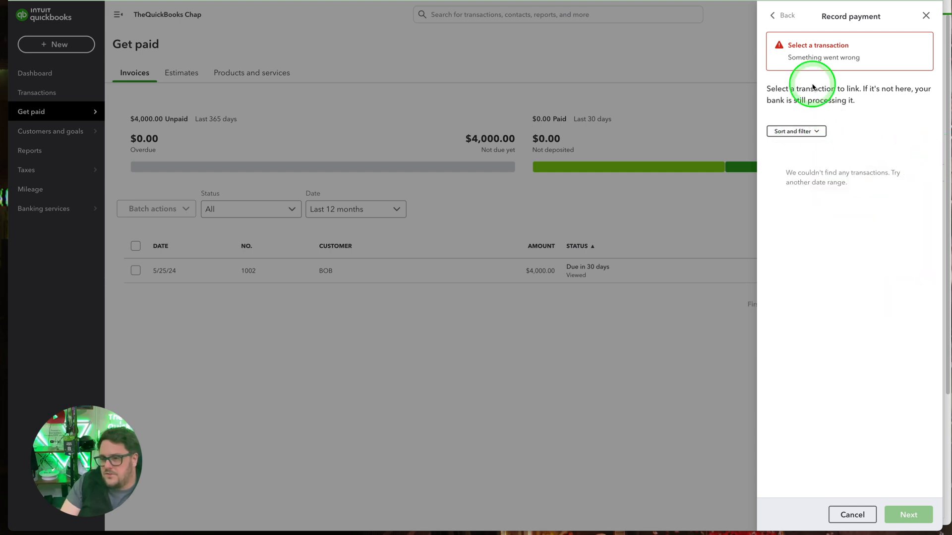
- Switch the payment's deposit account to Cash, check the amount field and cancel the payment form
{"action": "left_click", "coordinate": [772, 15]}
{"action": "left_click", "coordinate": [826, 139]}
{"action": "left_click", "coordinate": [823, 184]}
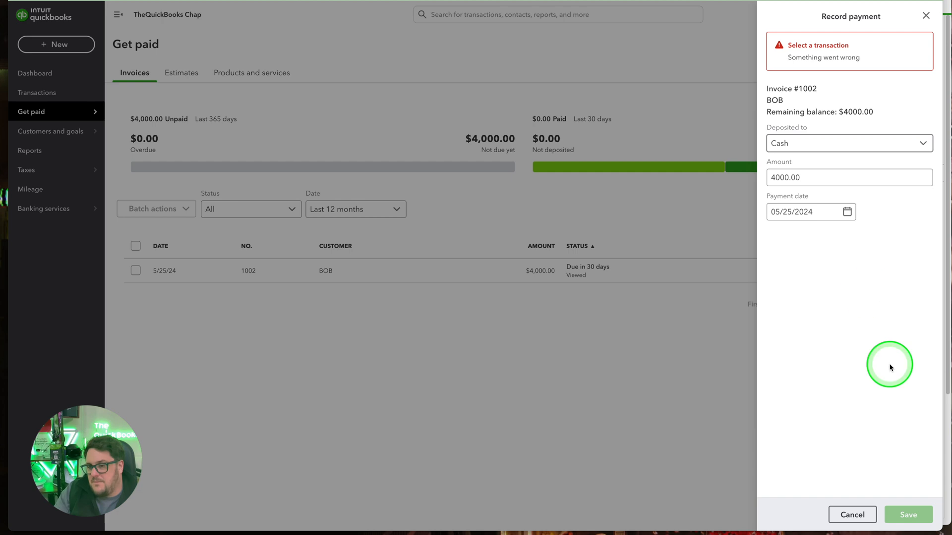
{"action": "left_click", "coordinate": [824, 176]}
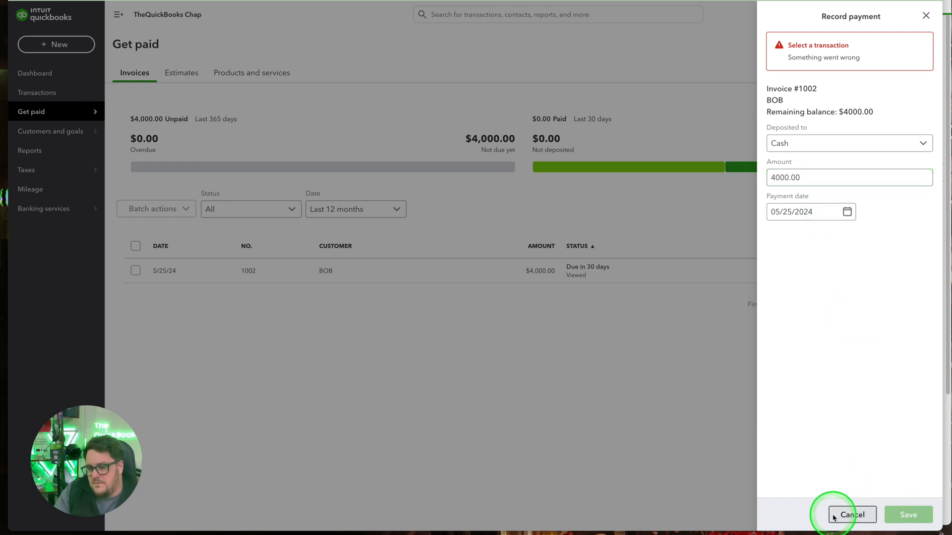
{"action": "left_click", "coordinate": [850, 515]}
- Record a new payment for the unpaid invoice with Cash as the deposit account
{"action": "left_click", "coordinate": [879, 271]}
{"action": "left_click", "coordinate": [815, 101]}
{"action": "left_click", "coordinate": [805, 144]}
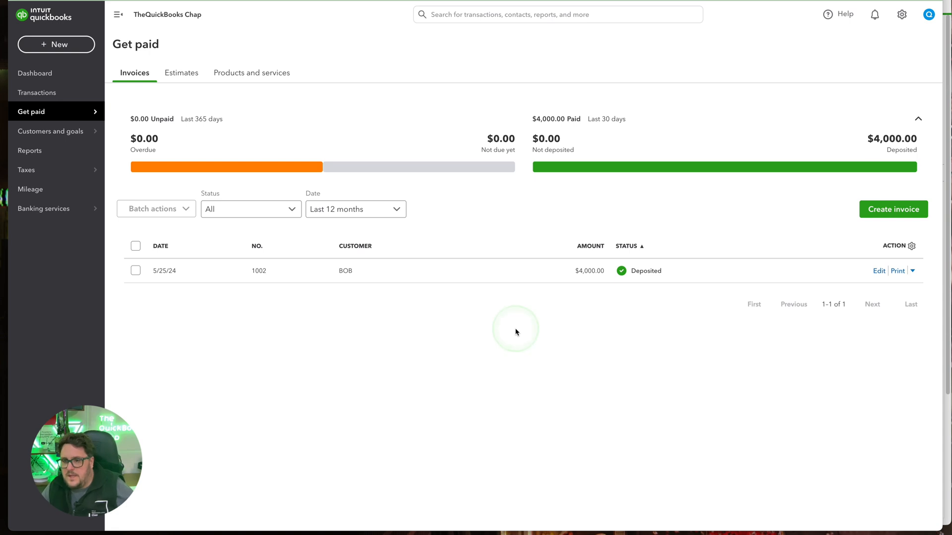
- Create a new invoice for the Consultation service with a quantity of 100 and save it
{"action": "left_click", "coordinate": [874, 210]}
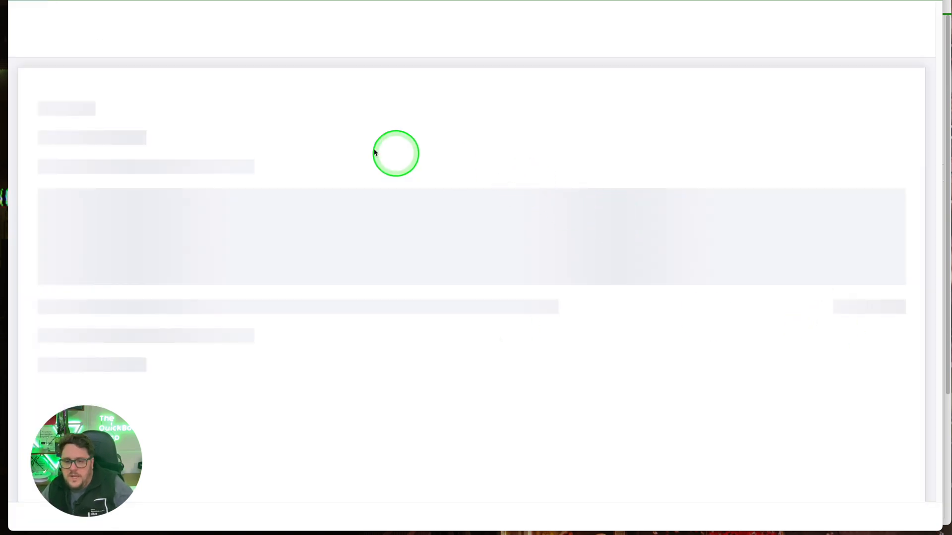
{"action": "left_click", "coordinate": [227, 370]}
{"action": "left_click", "coordinate": [185, 416]}
{"action": "left_click", "coordinate": [629, 369]}
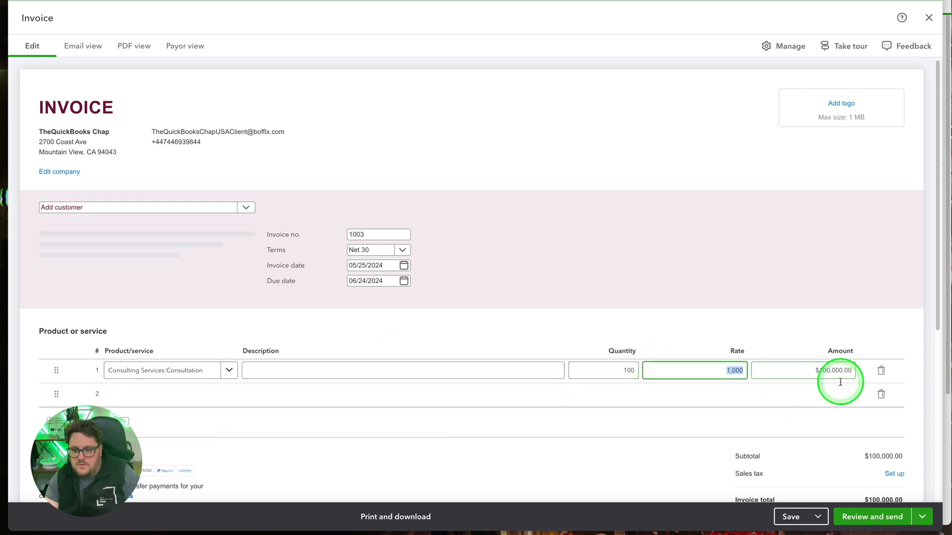
{"action": "scroll", "coordinate": [863, 421], "scroll_direction": "down", "scroll_amount": 1}
{"action": "left_click", "coordinate": [819, 518]}
{"action": "left_click", "coordinate": [796, 472]}
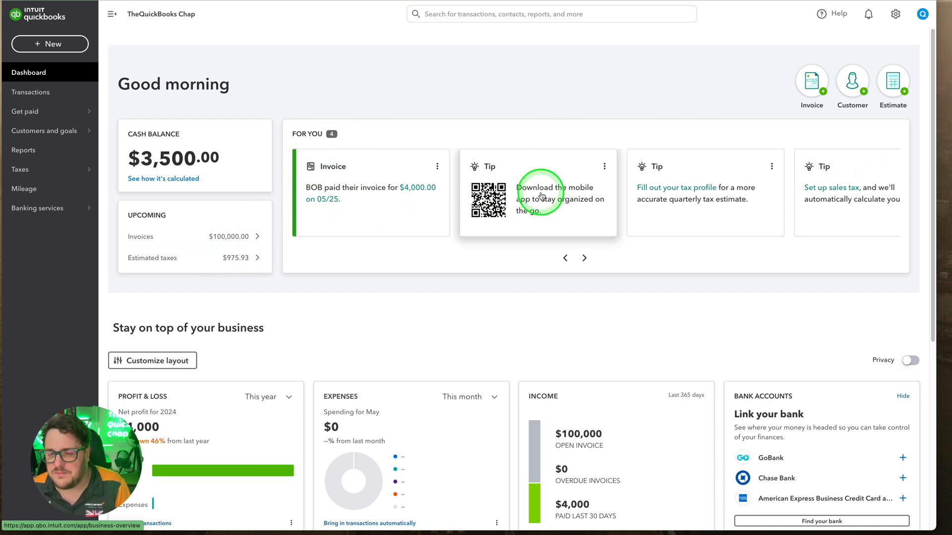
- Browse the dashboard's For You cards and open the Profit and Loss report
{"action": "left_click", "coordinate": [586, 258]}
{"action": "triple_click", "coordinate": [565, 259]}
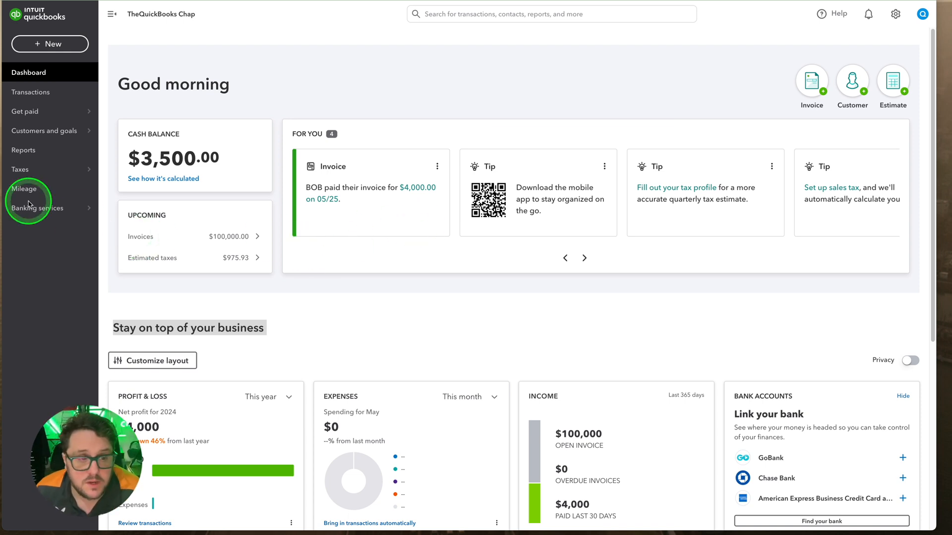
{"action": "left_click", "coordinate": [42, 150]}
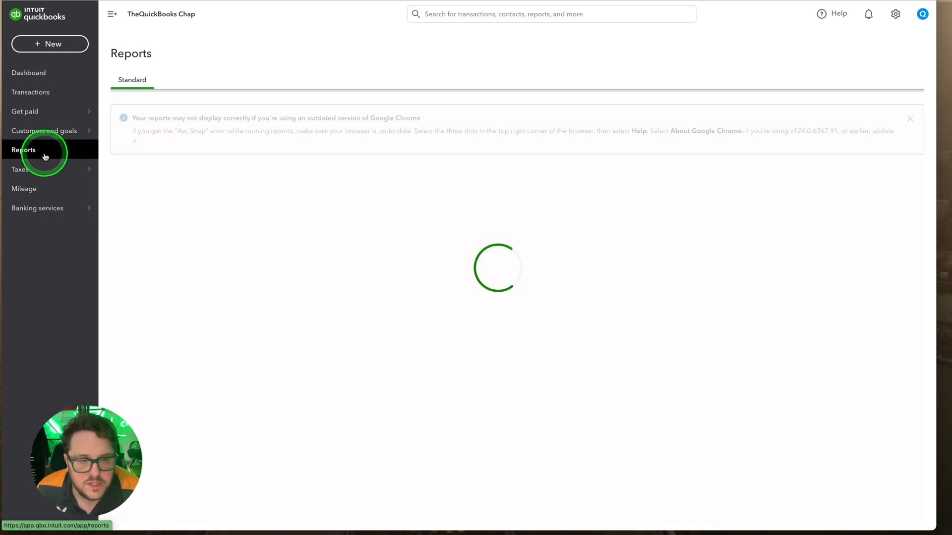
{"action": "left_click", "coordinate": [149, 201]}
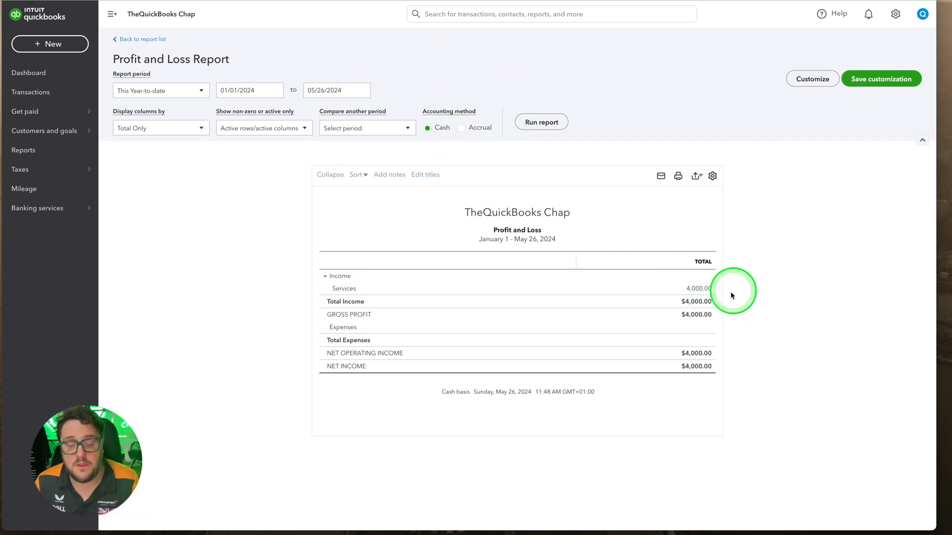
- Rerun the year-to-date Profit and Loss report with the Accrual accounting method
{"action": "left_click", "coordinate": [461, 127]}
{"action": "left_click", "coordinate": [539, 122]}
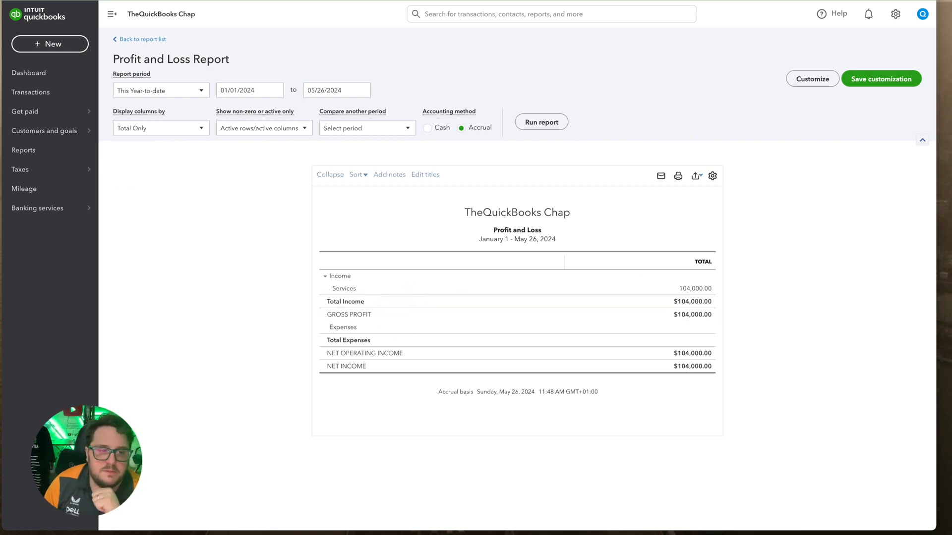
- Review the 2024 income tax deductions and tax estimate, including how the self-employment tax is calculated
{"action": "mouse_move", "coordinate": [64, 170]}
{"action": "left_click", "coordinate": [121, 172]}
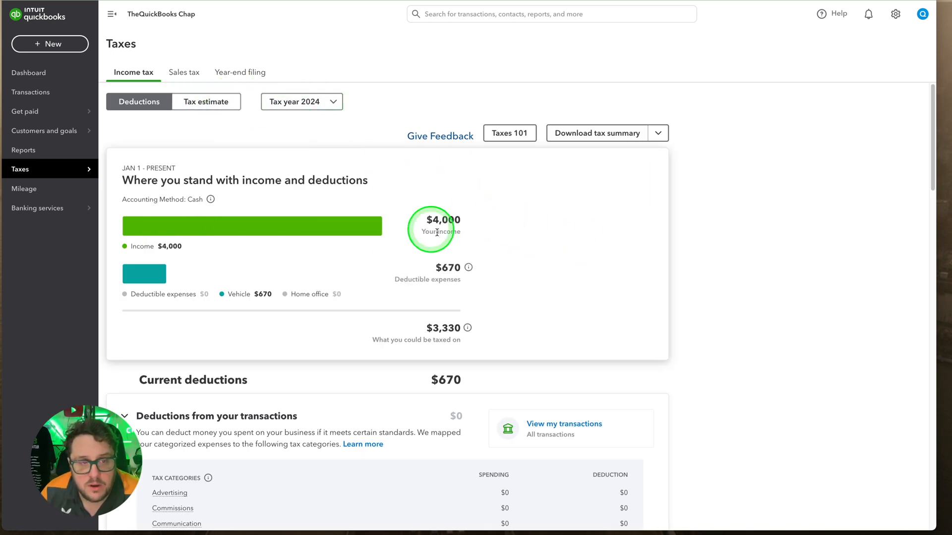
{"action": "left_click", "coordinate": [202, 102]}
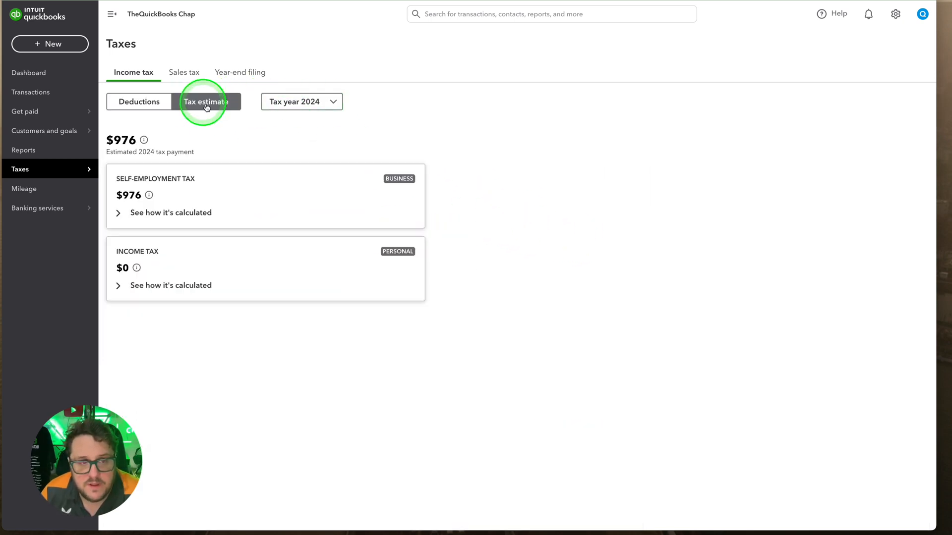
{"action": "left_click", "coordinate": [118, 213]}
{"action": "left_click", "coordinate": [133, 102]}
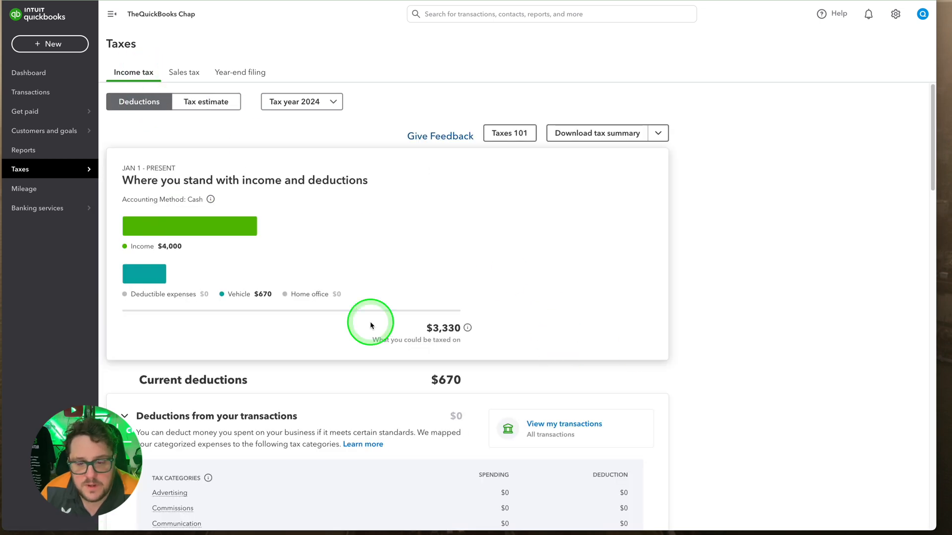
{"action": "scroll", "coordinate": [505, 310], "scroll_direction": "down", "scroll_amount": 5}
{"action": "scroll", "coordinate": [506, 310], "scroll_direction": "up", "scroll_amount": 5}
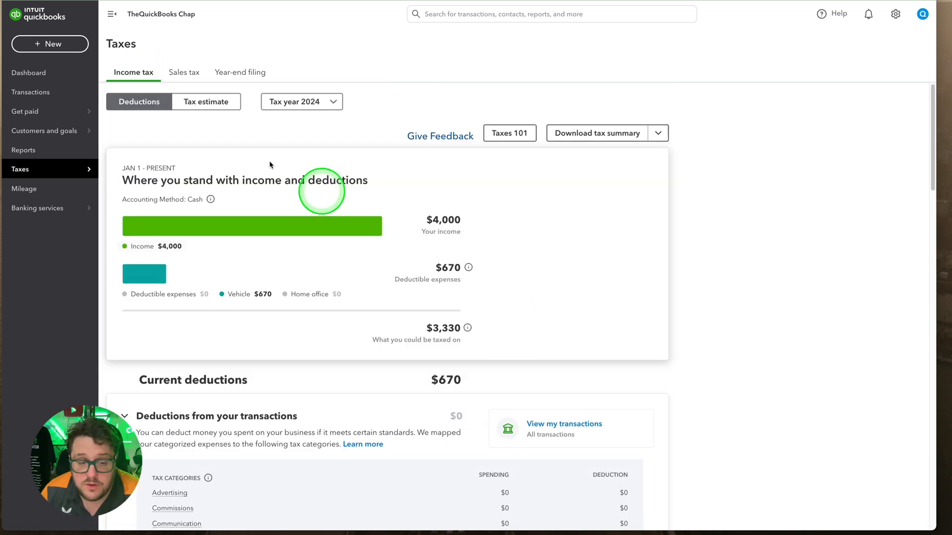
{"action": "left_click", "coordinate": [227, 104]}
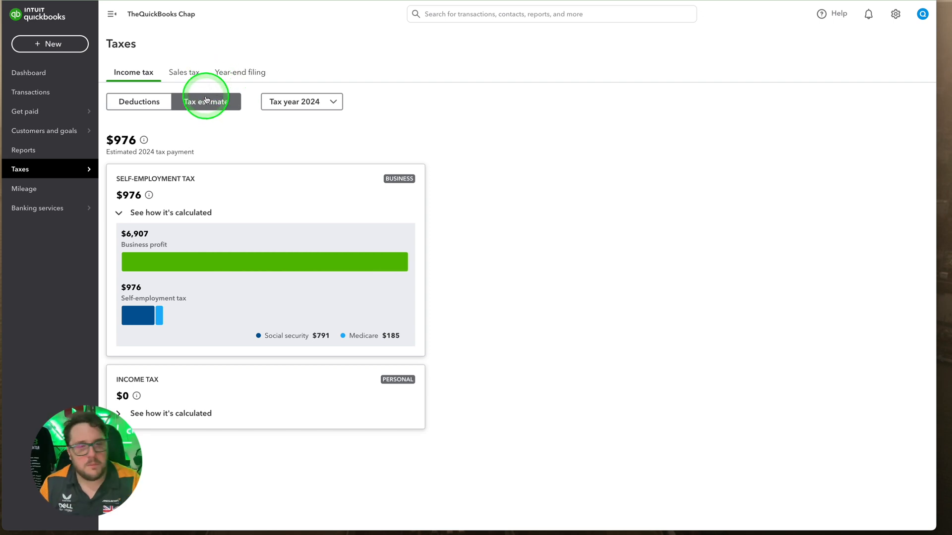
- Reopen the Profit and Loss report from the report list and run it on the Accrual basis
{"action": "left_click", "coordinate": [70, 149]}
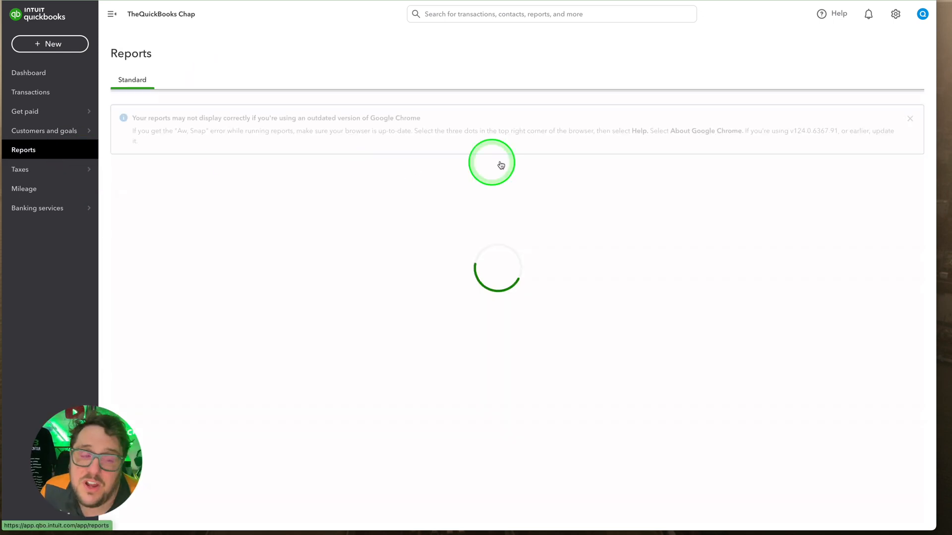
{"action": "left_click", "coordinate": [186, 202]}
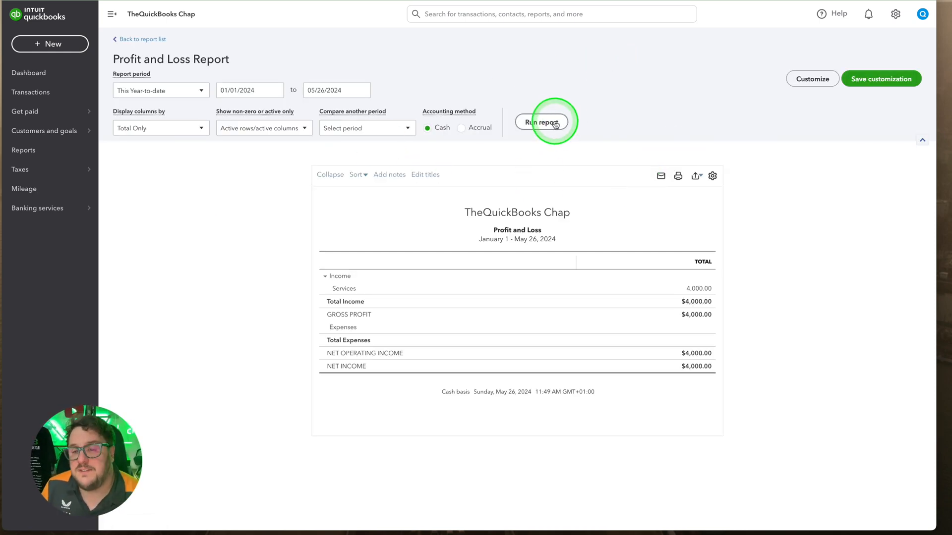
{"action": "left_click", "coordinate": [461, 128]}
{"action": "left_click", "coordinate": [546, 123]}
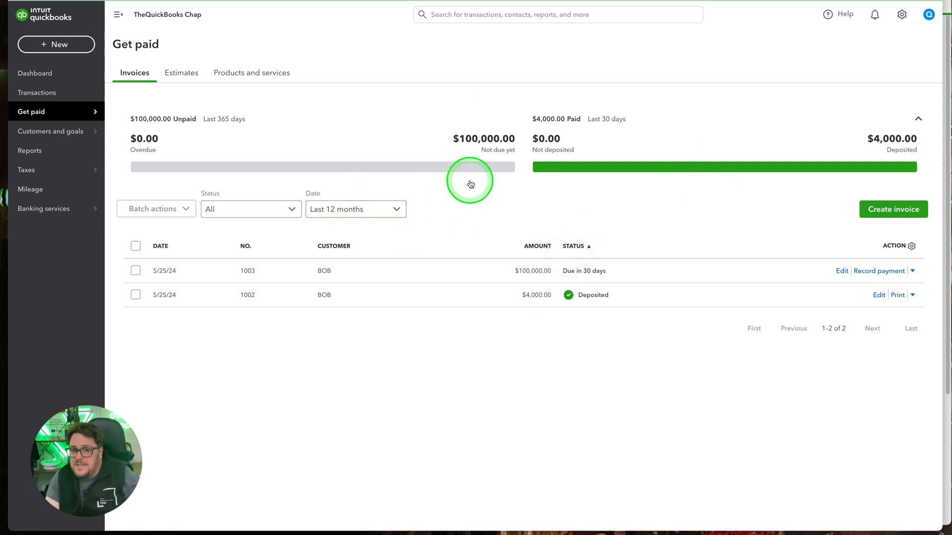
- Start a new business goal in Customers and goals using the Get more customers goal type
{"action": "left_click", "coordinate": [59, 130]}
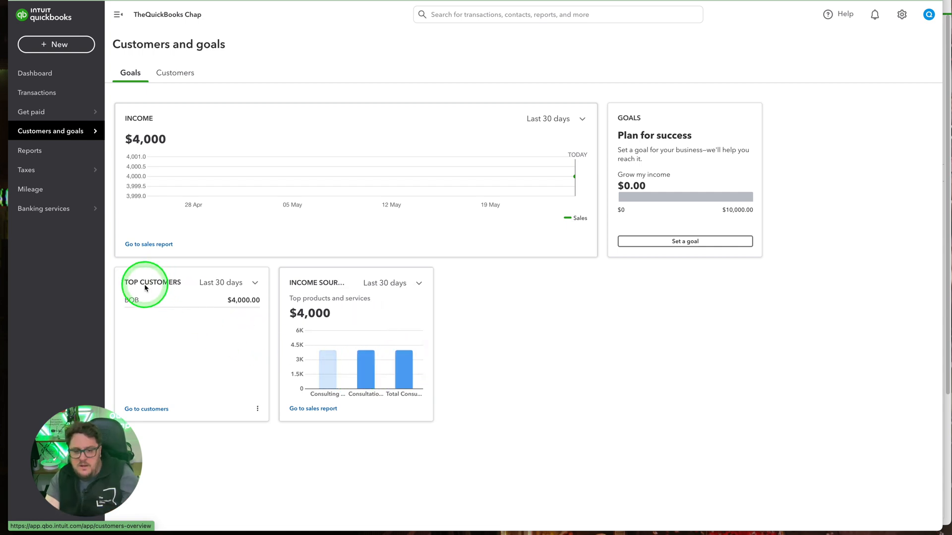
{"action": "left_click", "coordinate": [683, 241]}
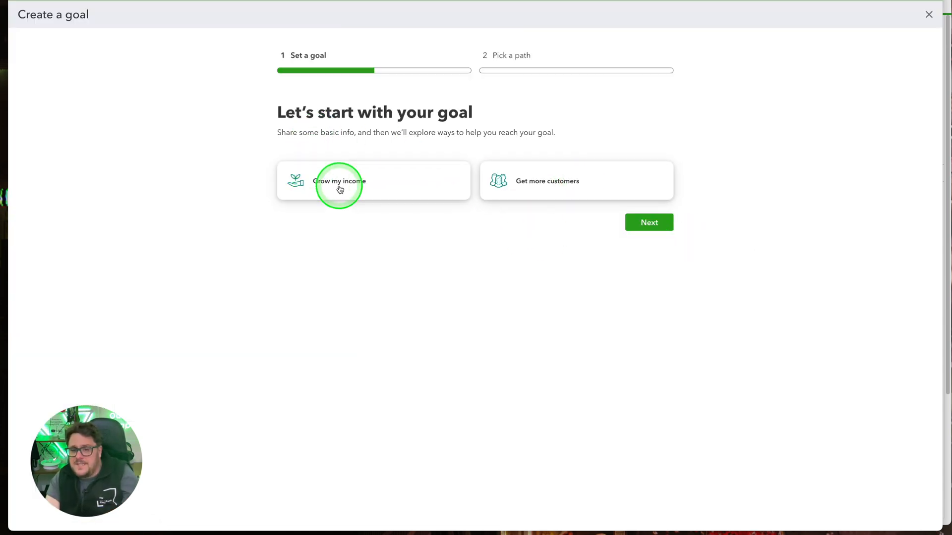
{"action": "left_click", "coordinate": [594, 184]}
{"action": "left_click", "coordinate": [668, 223]}
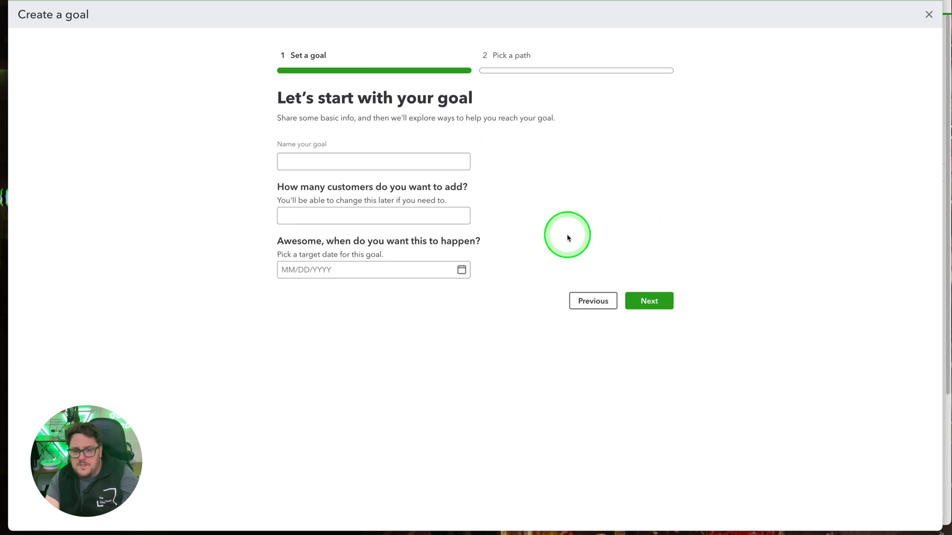
- Name the goal "Get more customers" and set the number of customers to add to 10
{"action": "left_click", "coordinate": [329, 162]}
{"action": "type", "text": "G"}
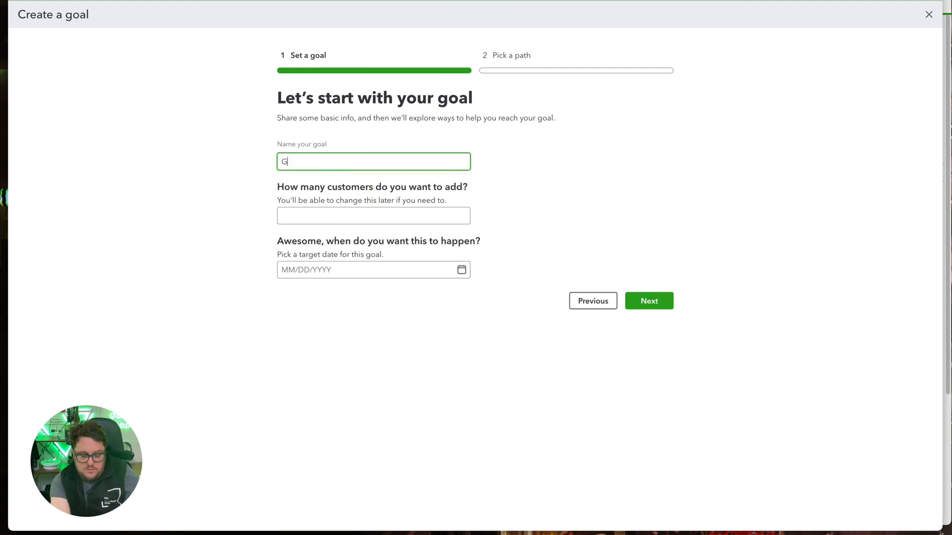
{"action": "type", "text": "et more c"}
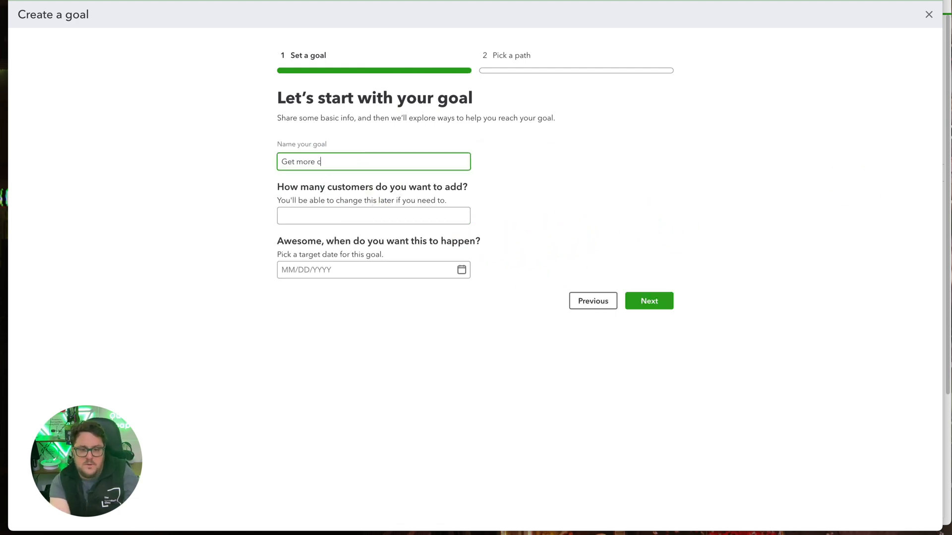
{"action": "type", "text": "usotm"}
{"action": "key", "text": "BackSpace"}
{"action": "key", "text": "BackSpace"}
{"action": "key", "text": "BackSpace"}
{"action": "type", "text": "tomers"}
{"action": "key", "text": "Tab"}
{"action": "key", "text": "Tab"}
{"action": "key", "text": "shift+Tab"}
{"action": "type", "text": "10"}
{"action": "key", "text": "Tab"}
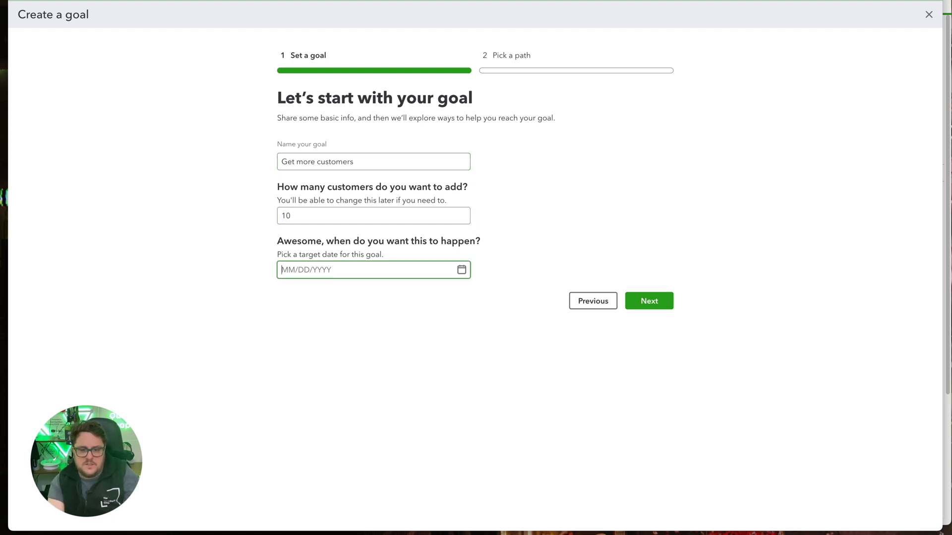
- Set the goal's target date to July 31, 2024 and continue to the path selection
{"action": "left_click", "coordinate": [462, 270]}
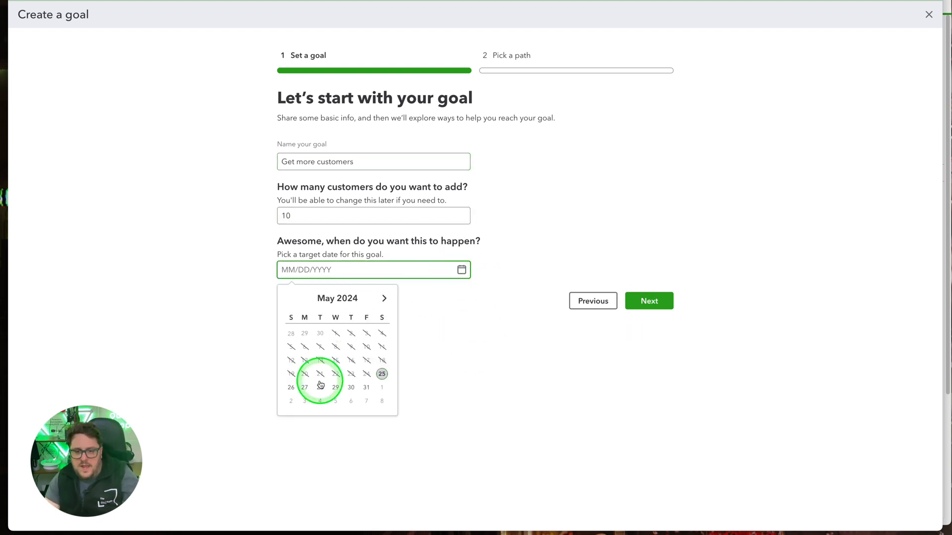
{"action": "left_click", "coordinate": [384, 298]}
{"action": "left_click", "coordinate": [346, 395]}
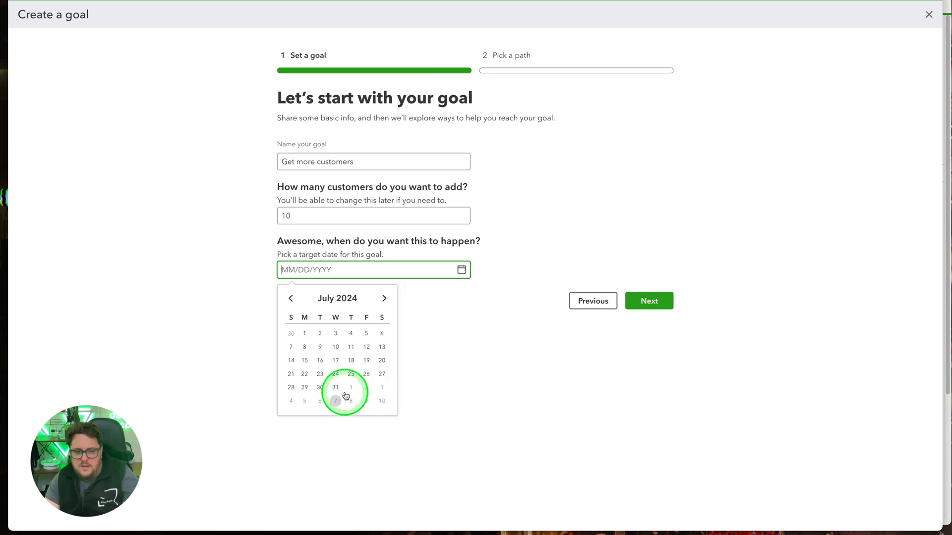
{"action": "left_click", "coordinate": [336, 388]}
{"action": "left_click", "coordinate": [649, 300]}
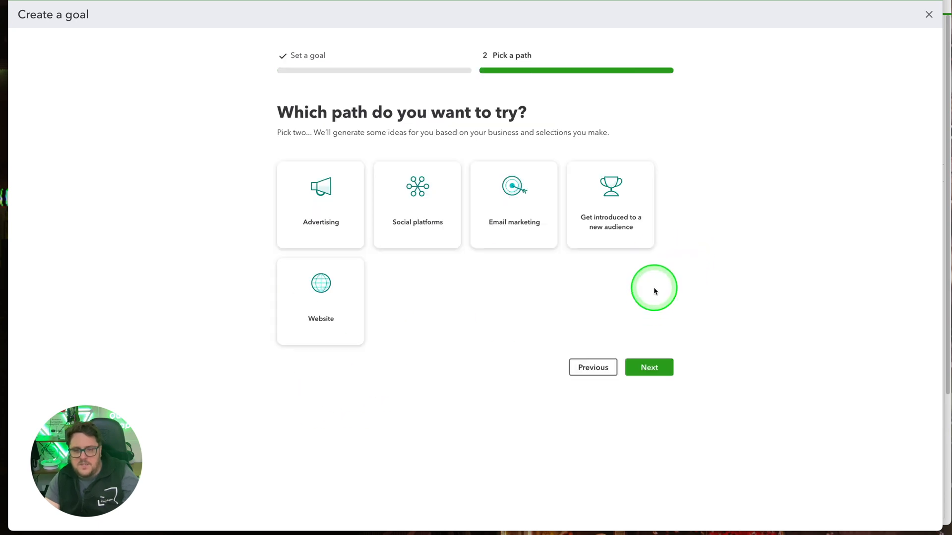
- Choose Social platforms as the goal's path and open the finished goal's page
{"action": "left_click", "coordinate": [332, 192]}
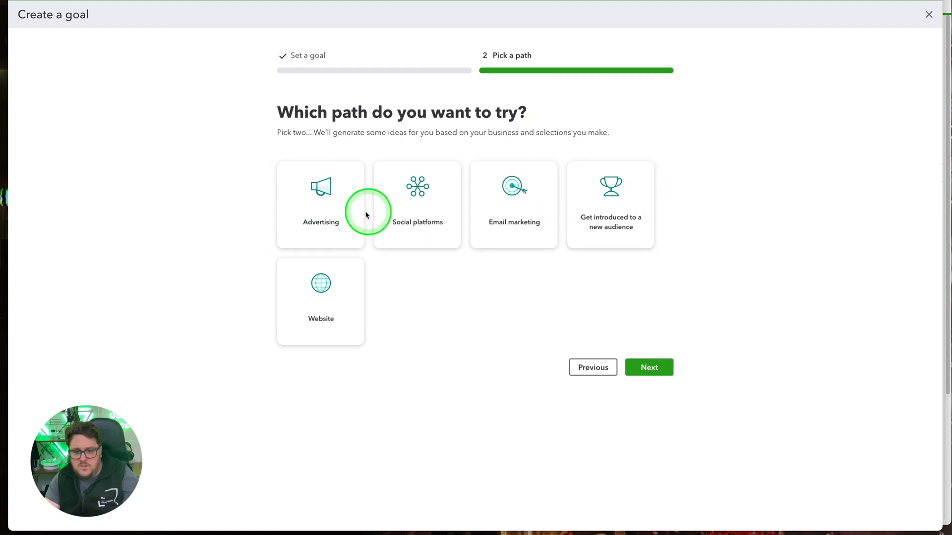
{"action": "left_click", "coordinate": [440, 203]}
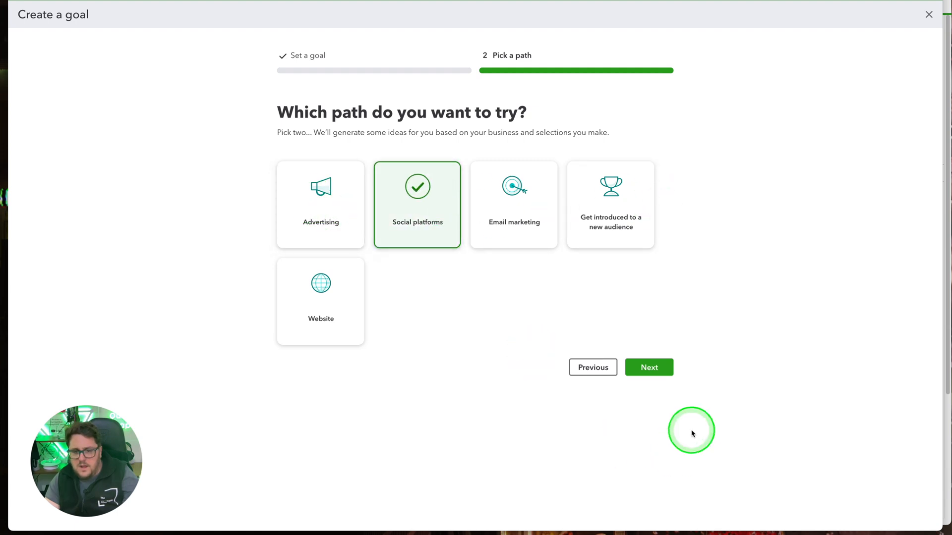
{"action": "left_click", "coordinate": [647, 365]}
{"action": "left_click", "coordinate": [379, 117]}
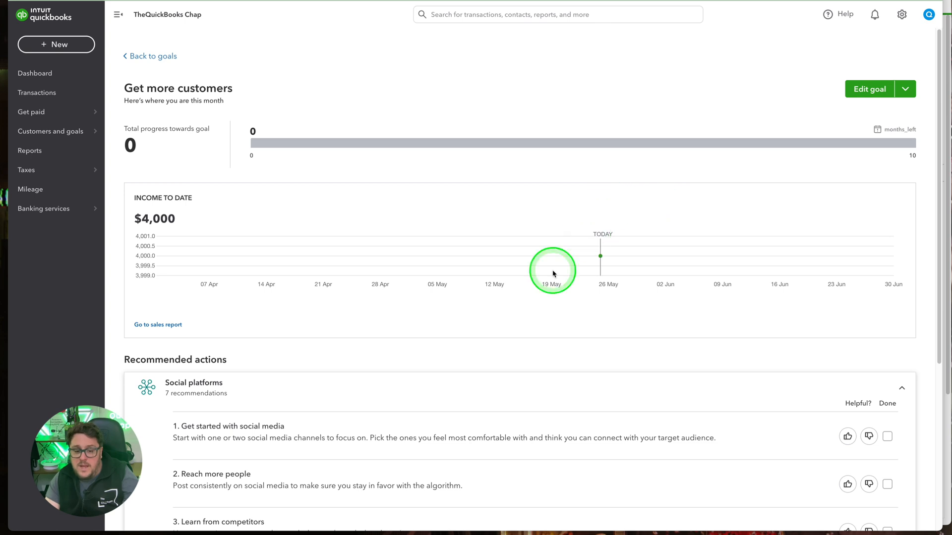
- Review the goal's Social platforms recommendations and mark "Create engaging posts" as helpful and done
{"action": "scroll", "coordinate": [264, 344], "scroll_direction": "down", "scroll_amount": 5}
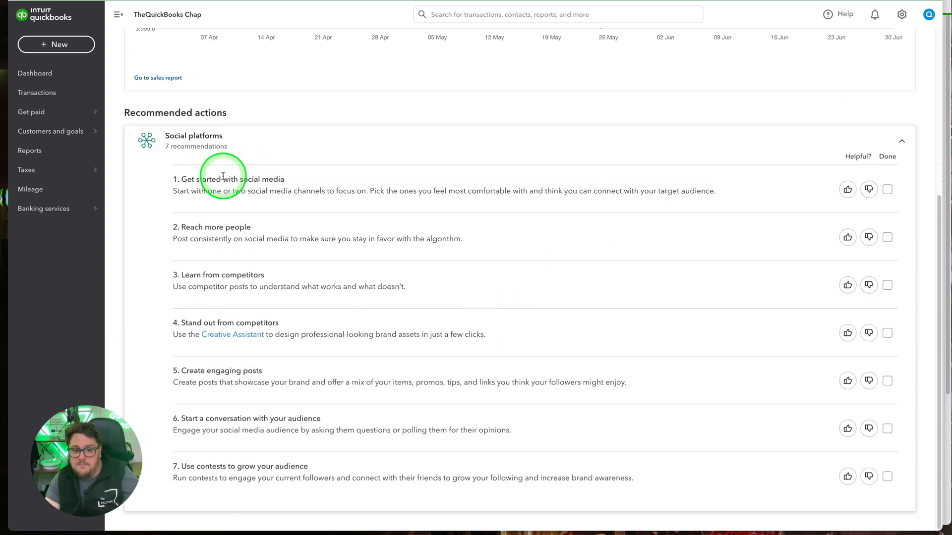
{"action": "left_click", "coordinate": [843, 190]}
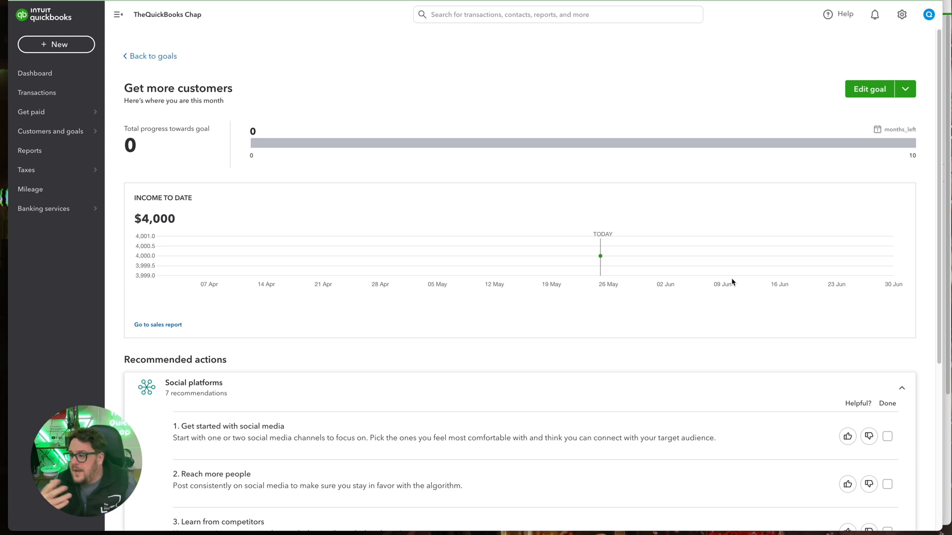
{"action": "scroll", "coordinate": [731, 278], "scroll_direction": "down", "scroll_amount": 5}
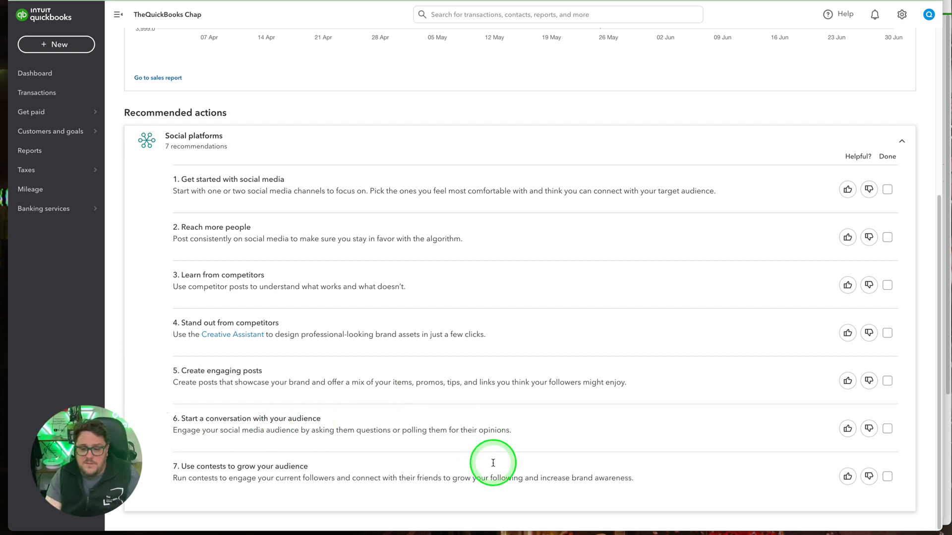
{"action": "left_click", "coordinate": [851, 384]}
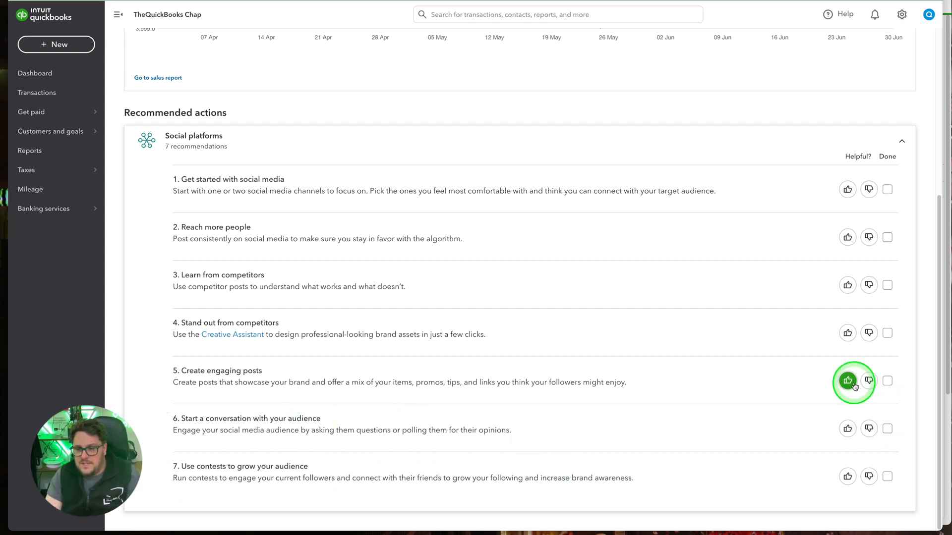
{"action": "left_click", "coordinate": [887, 382]}
{"action": "scroll", "coordinate": [585, 322], "scroll_direction": "up", "scroll_amount": 5}
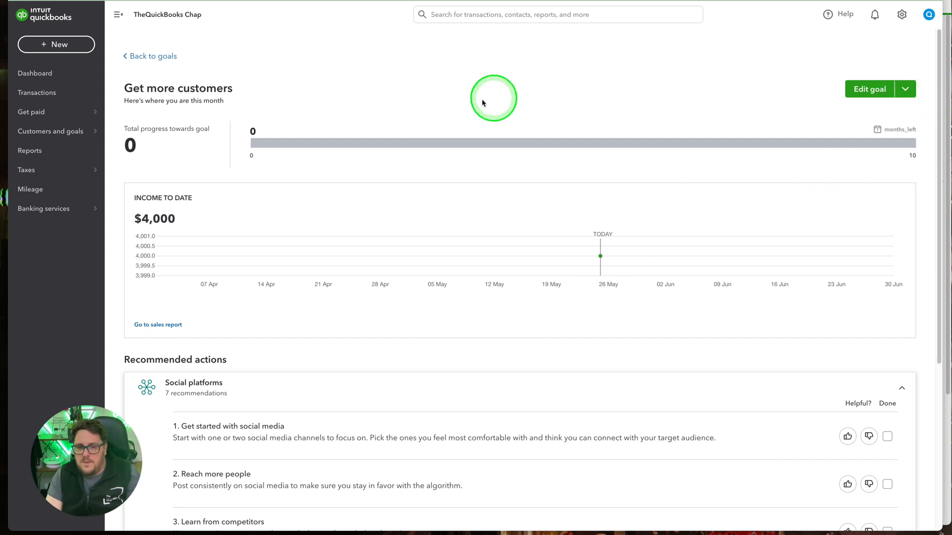
- Add a new customer, entering the customer's display name, and save the record
{"action": "left_click", "coordinate": [25, 40]}
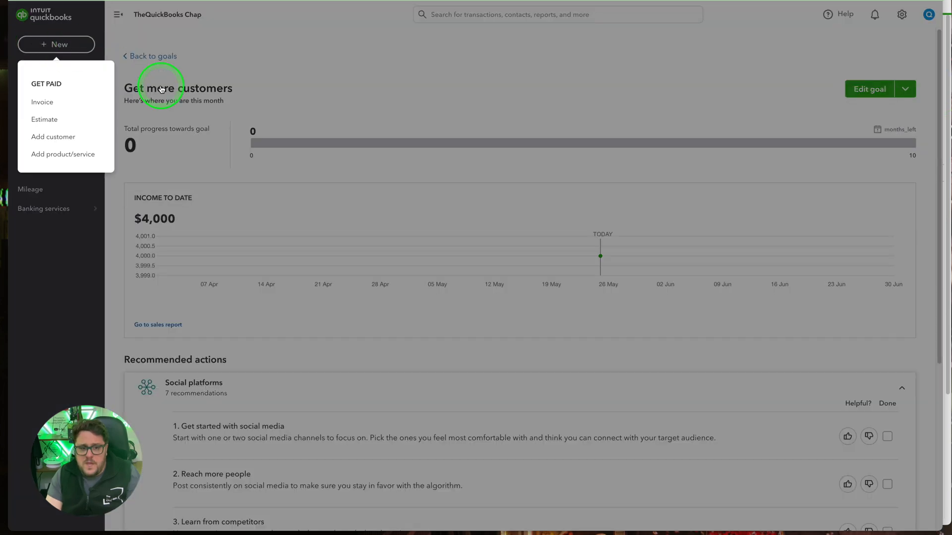
{"action": "left_click", "coordinate": [70, 135]}
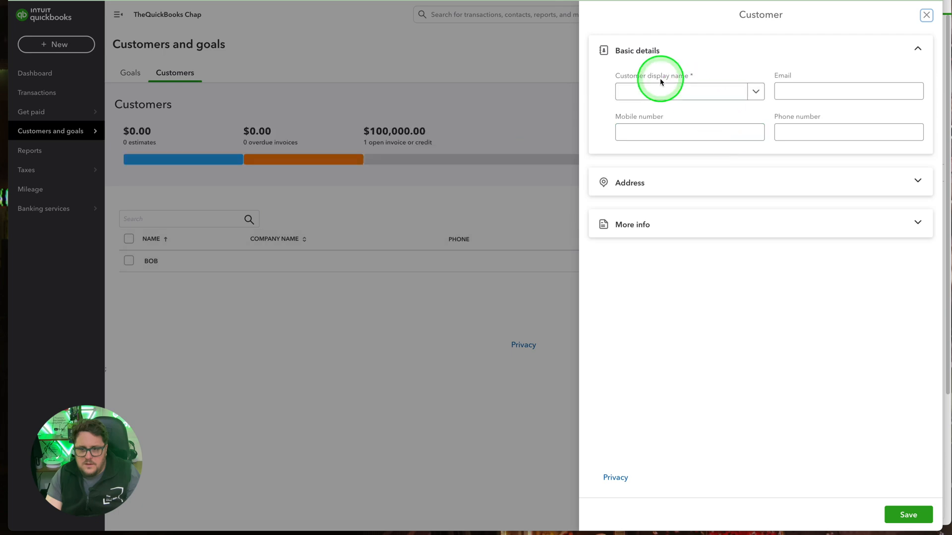
{"action": "left_click", "coordinate": [660, 91]}
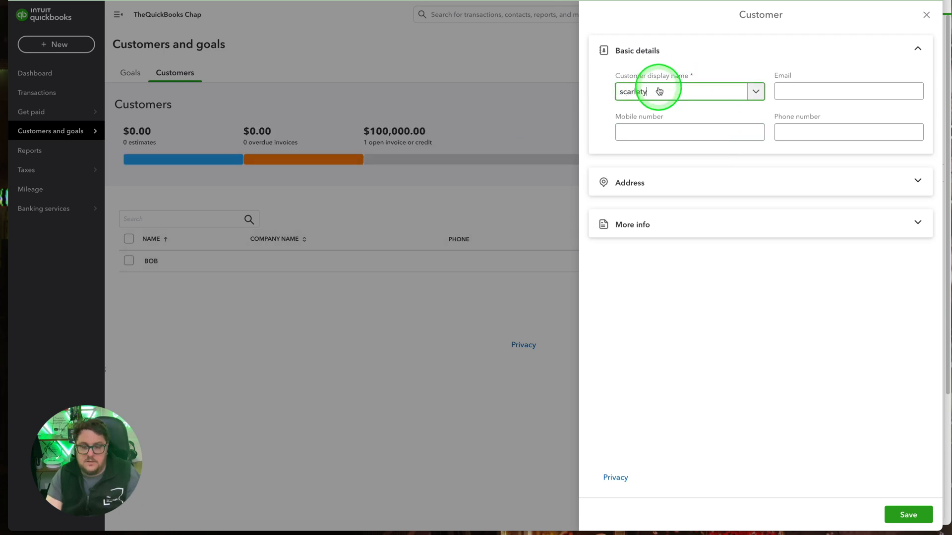
{"action": "left_click", "coordinate": [859, 93]}
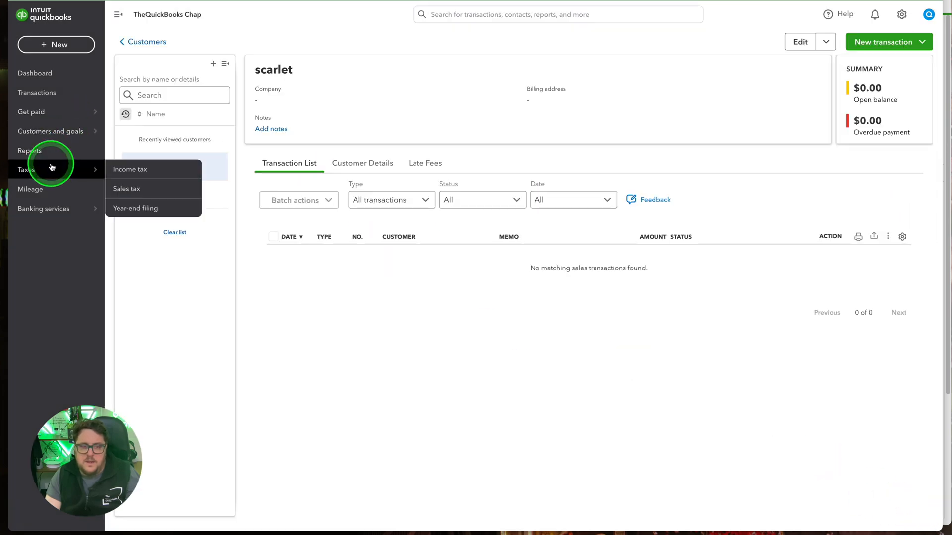
- Check the progress of the Get more customers goal, and show the customer list's option for importing customers
{"action": "mouse_move", "coordinate": [58, 117]}
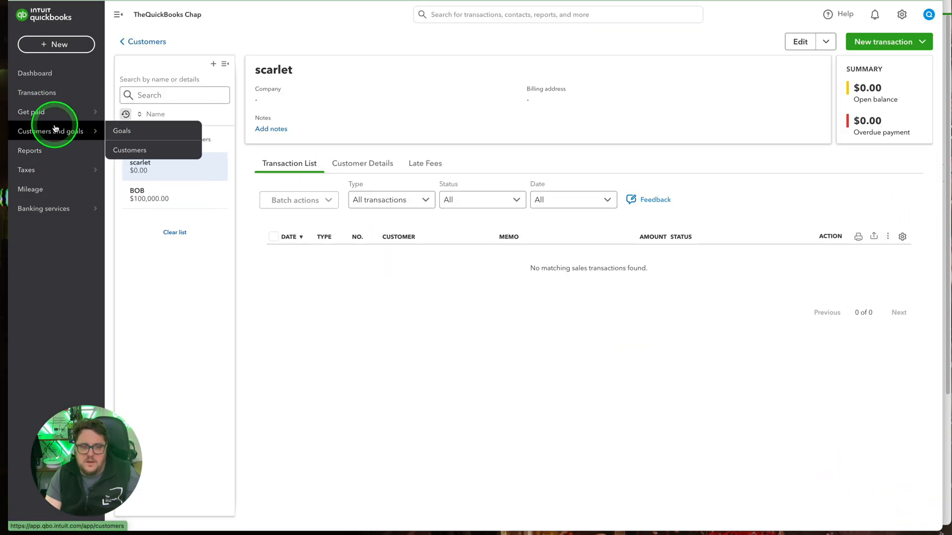
{"action": "left_click", "coordinate": [135, 131]}
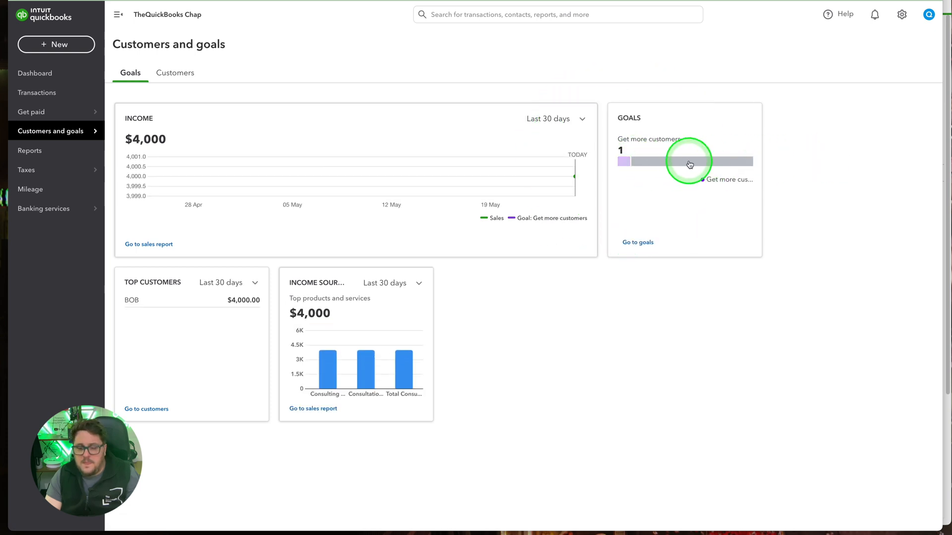
{"action": "mouse_move", "coordinate": [79, 132]}
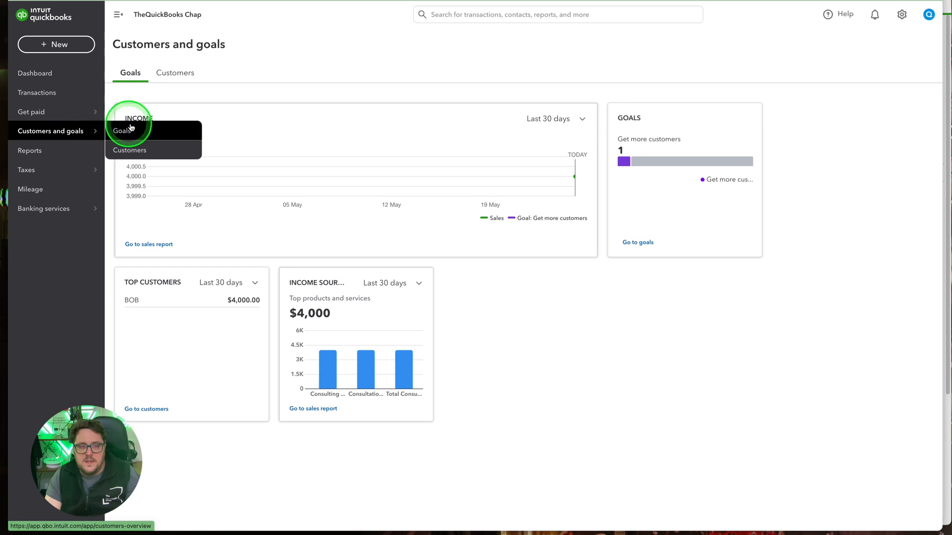
{"action": "left_click", "coordinate": [136, 152]}
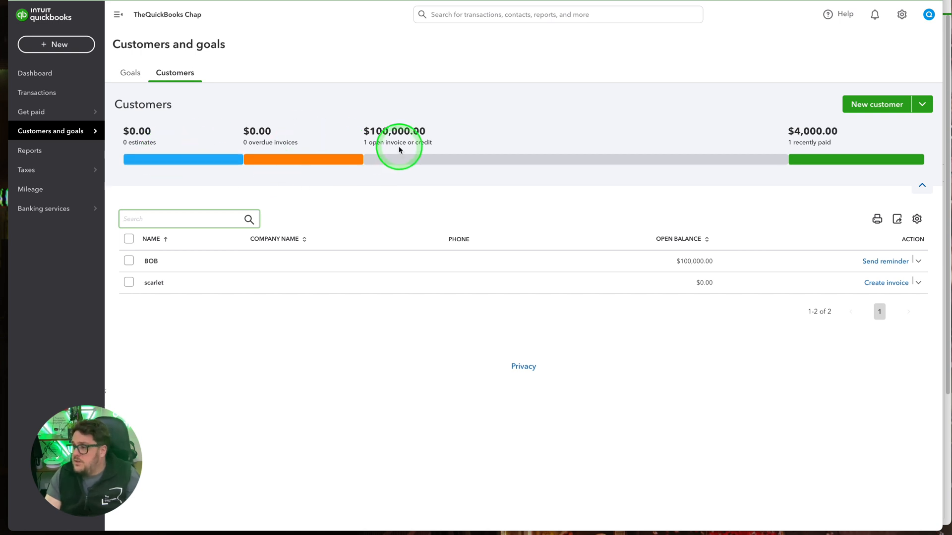
{"action": "left_click", "coordinate": [923, 105]}
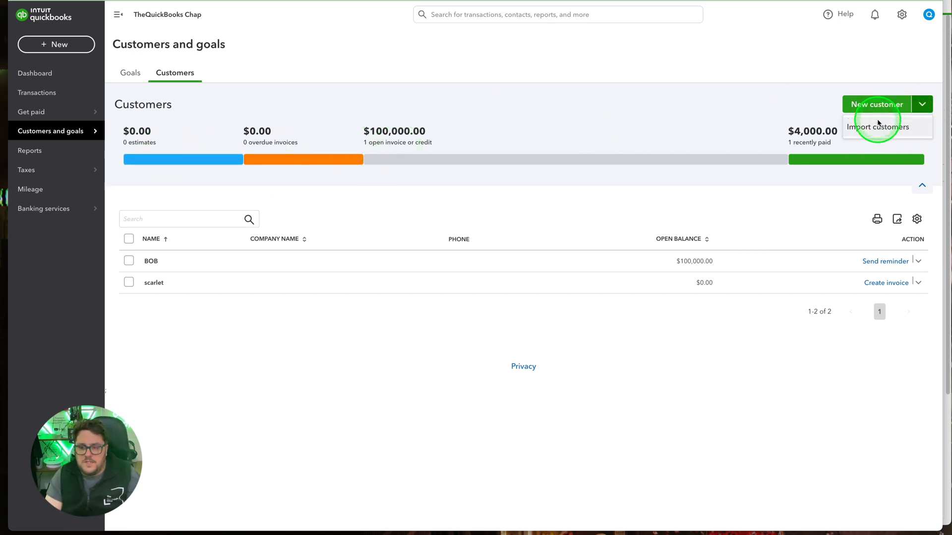
- View the goals overview, and open and close the unpaid $100,000.00 invoice from the invoice list
{"action": "left_click", "coordinate": [139, 74]}
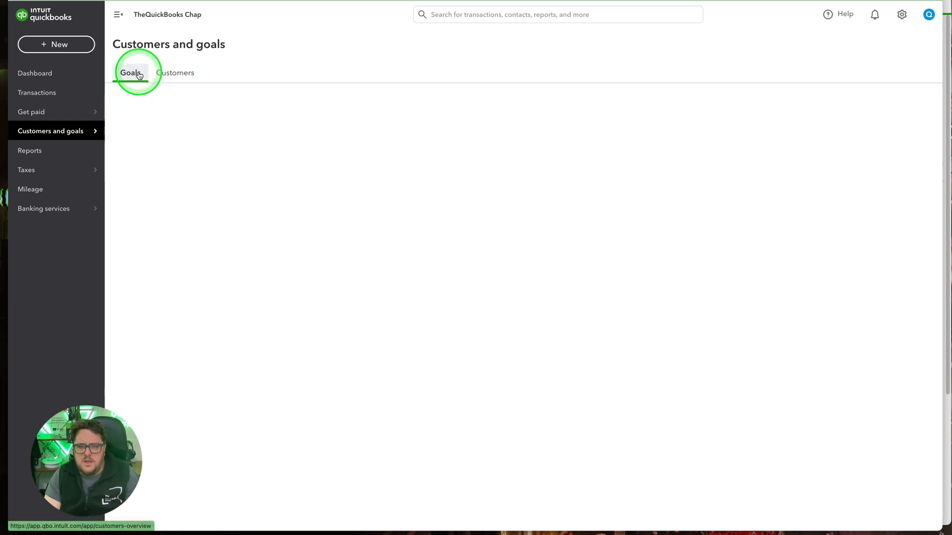
{"action": "mouse_move", "coordinate": [79, 117]}
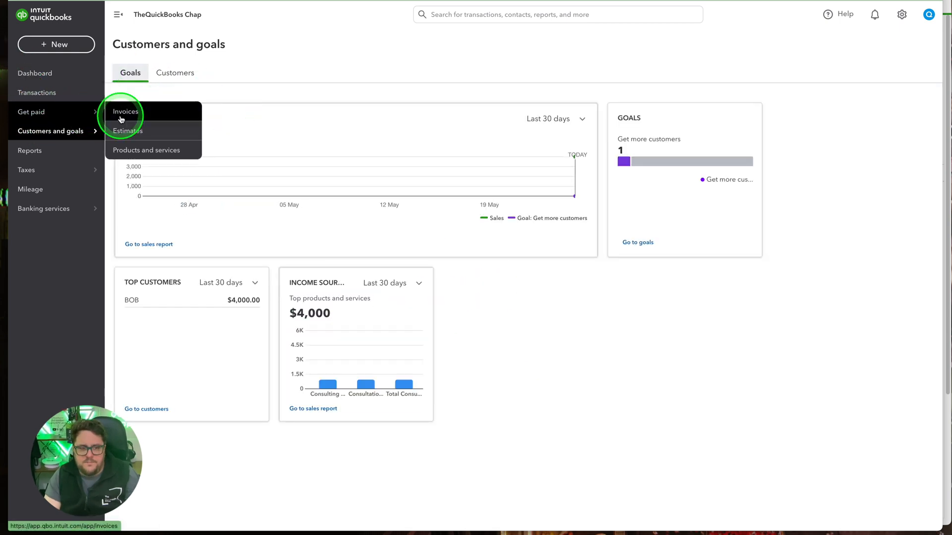
{"action": "left_click", "coordinate": [124, 111]}
{"action": "left_click", "coordinate": [319, 271]}
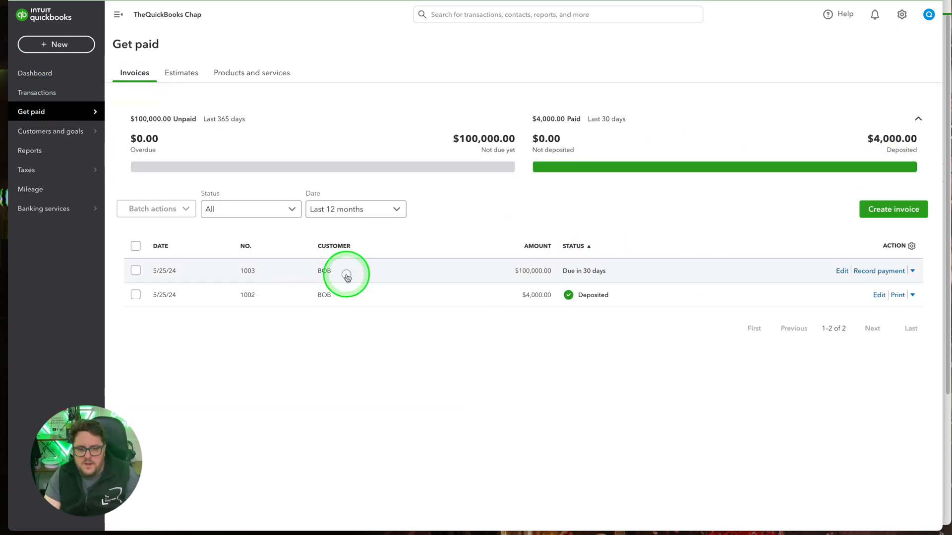
{"action": "left_click", "coordinate": [910, 521]}
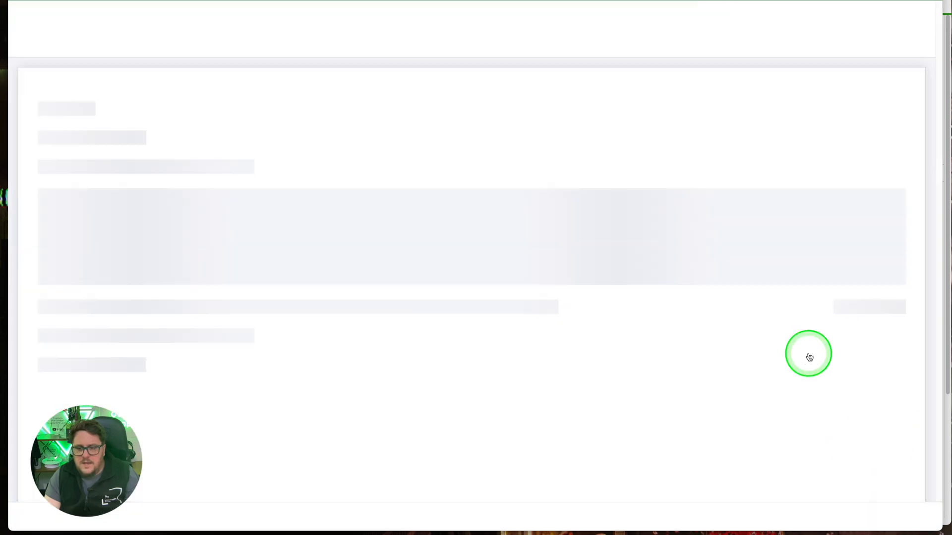
{"action": "left_click", "coordinate": [927, 17]}
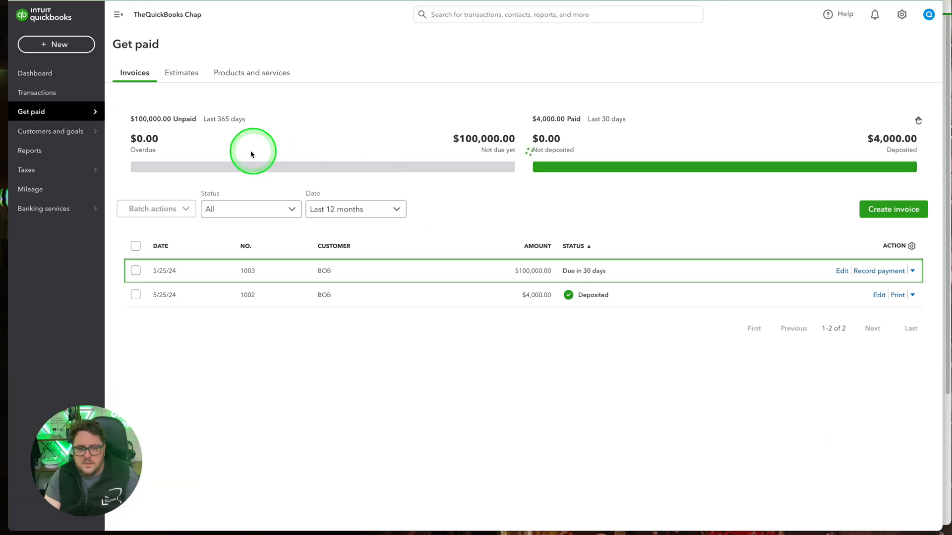
- Open the record of the customer with the $100,000.00 open balance and review its available actions, customer details and late fees
{"action": "mouse_move", "coordinate": [62, 131]}
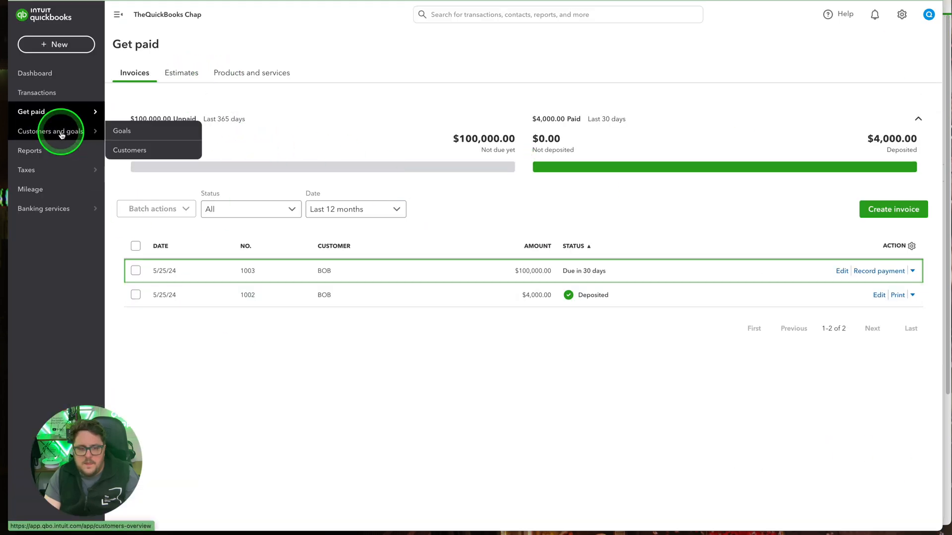
{"action": "left_click", "coordinate": [132, 147]}
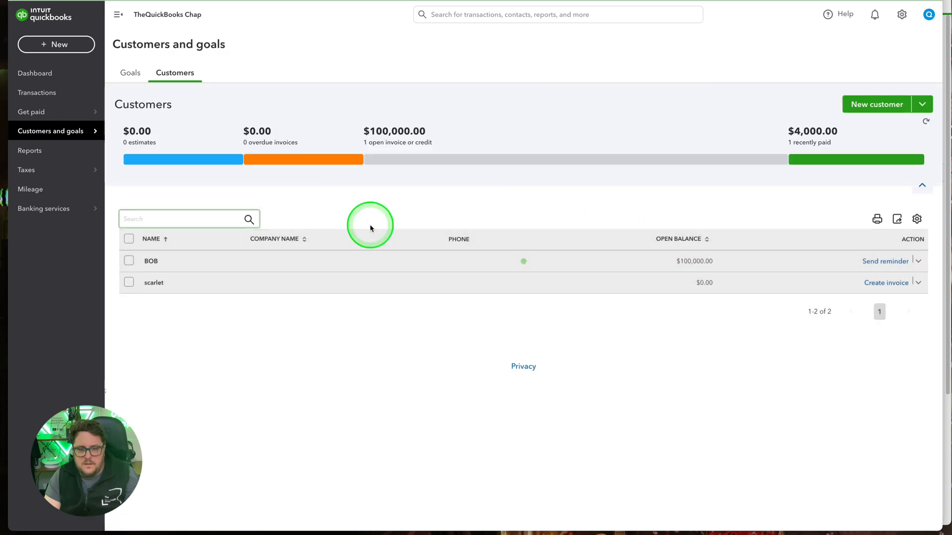
{"action": "left_click", "coordinate": [151, 261]}
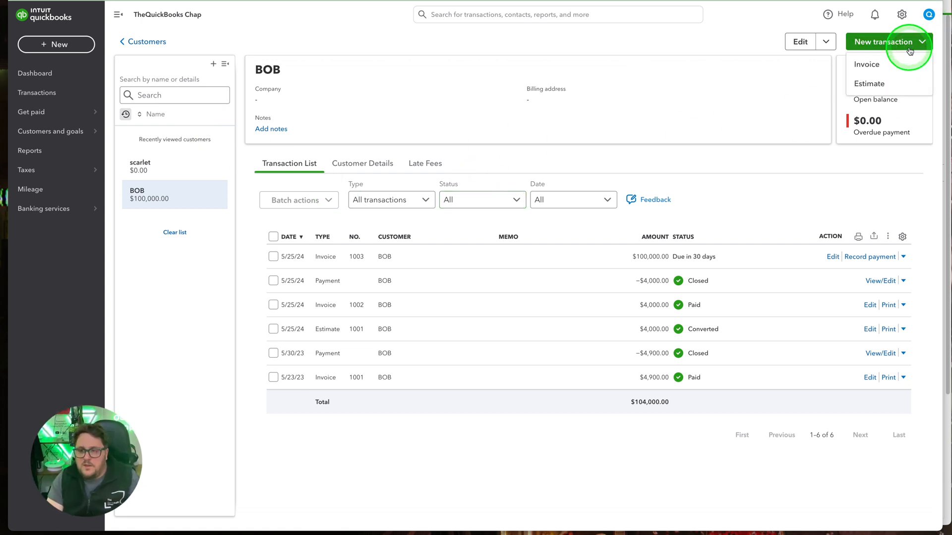
{"action": "left_click", "coordinate": [831, 44]}
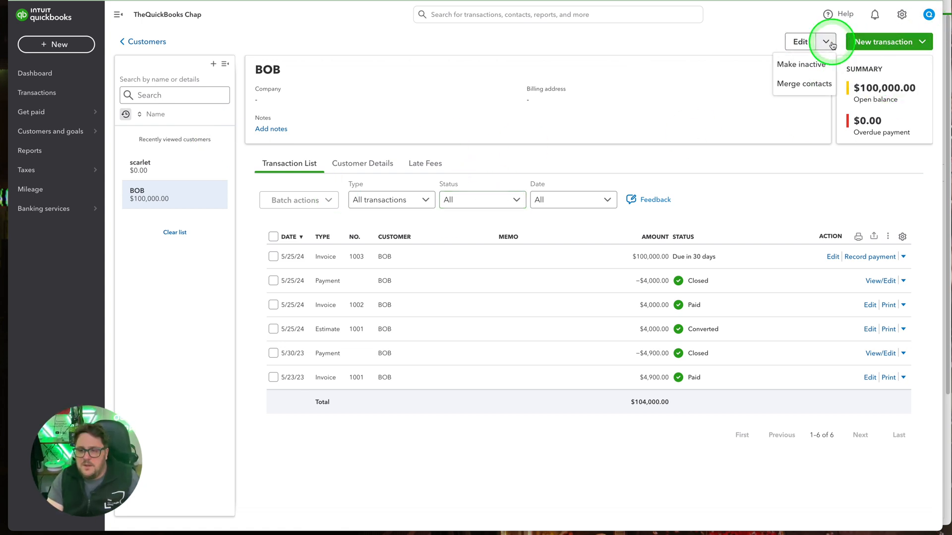
{"action": "left_click", "coordinate": [744, 47]}
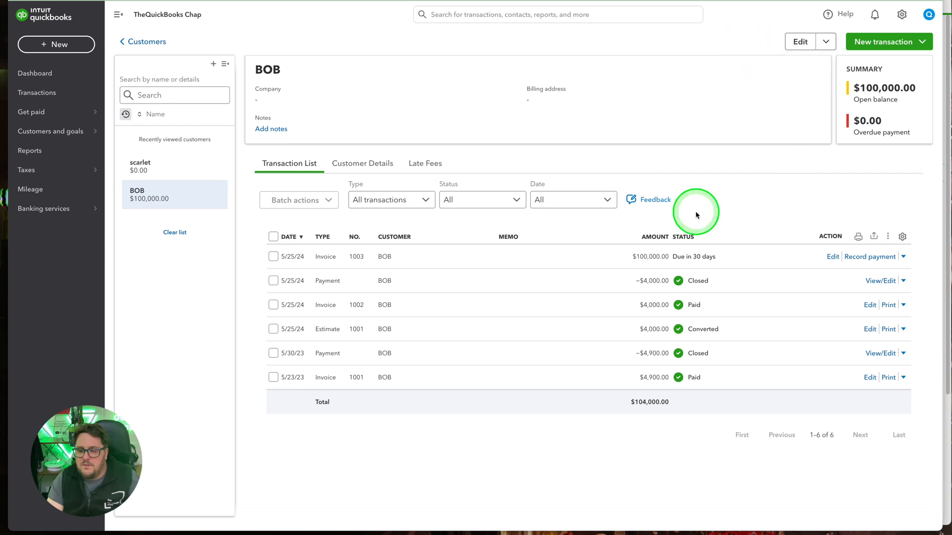
{"action": "left_click", "coordinate": [340, 165]}
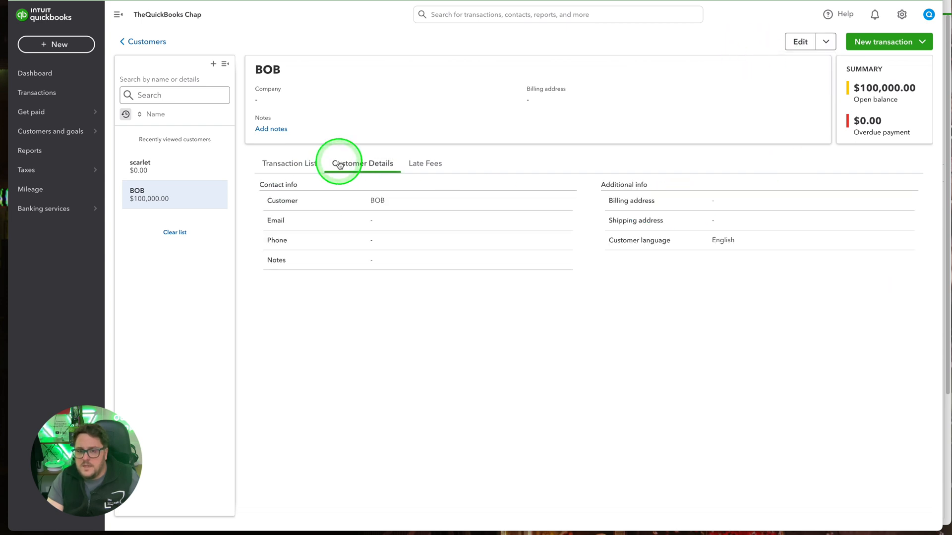
{"action": "left_click", "coordinate": [425, 166]}
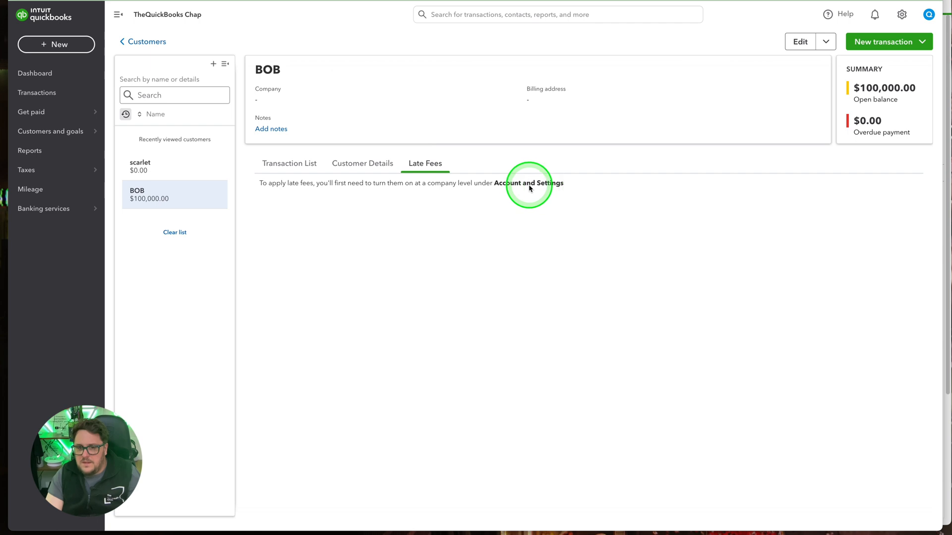
- Turn on the default late fee charge for overdue invoices in the company's sales settings
{"action": "left_click", "coordinate": [902, 14]}
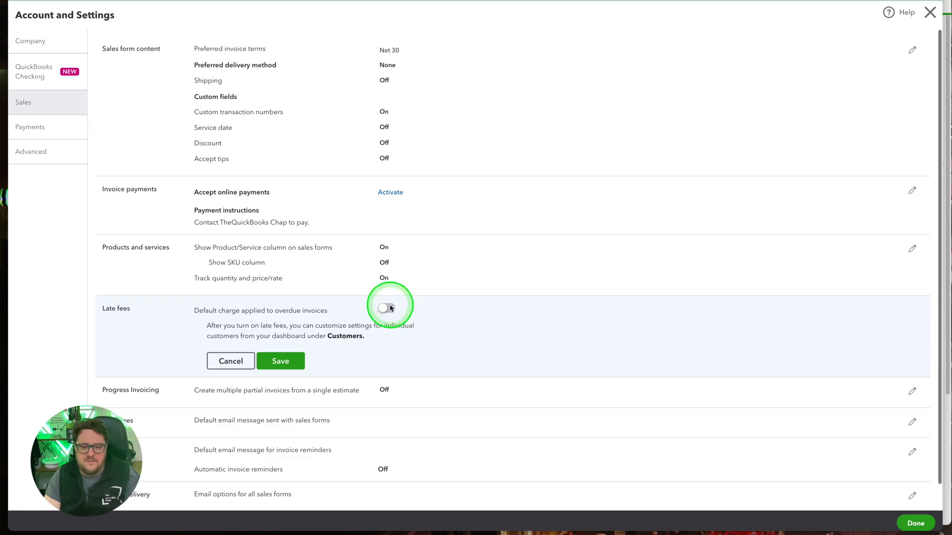
{"action": "left_click", "coordinate": [386, 308]}
{"action": "scroll", "coordinate": [435, 358], "scroll_direction": "down", "scroll_amount": 4}
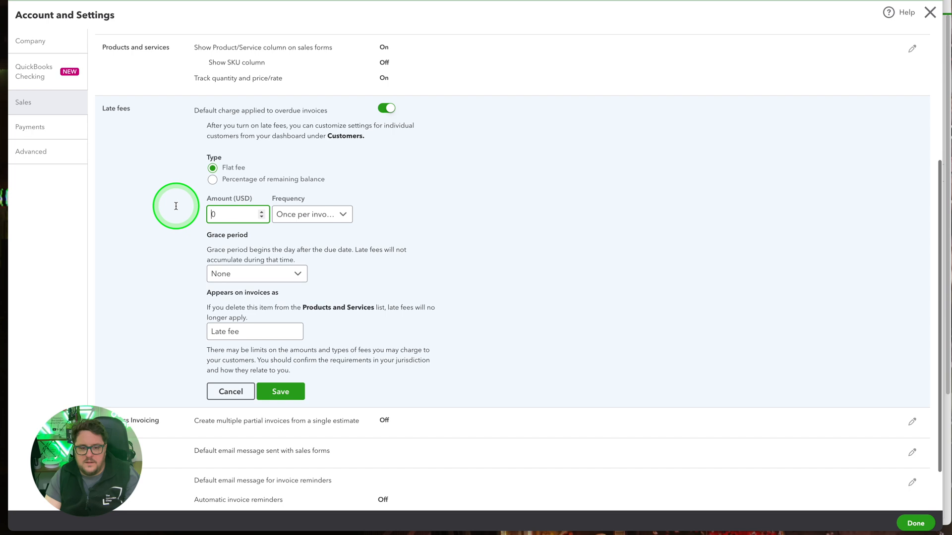
- Set the late fee to a flat 250 USD and look through the frequency and grace period options
{"action": "key", "text": "Delete"}
{"action": "left_click", "coordinate": [343, 214]}
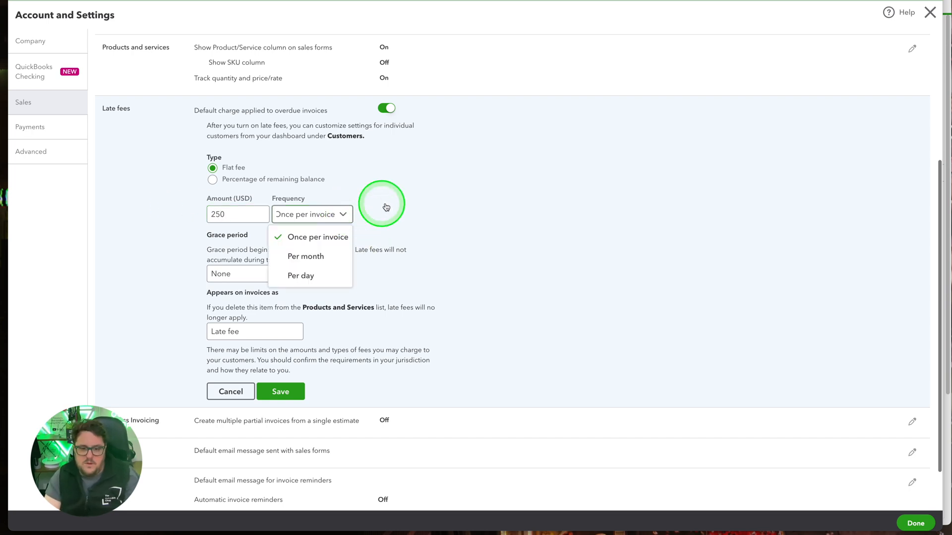
{"action": "left_click", "coordinate": [221, 275]}
{"action": "left_click", "coordinate": [259, 277]}
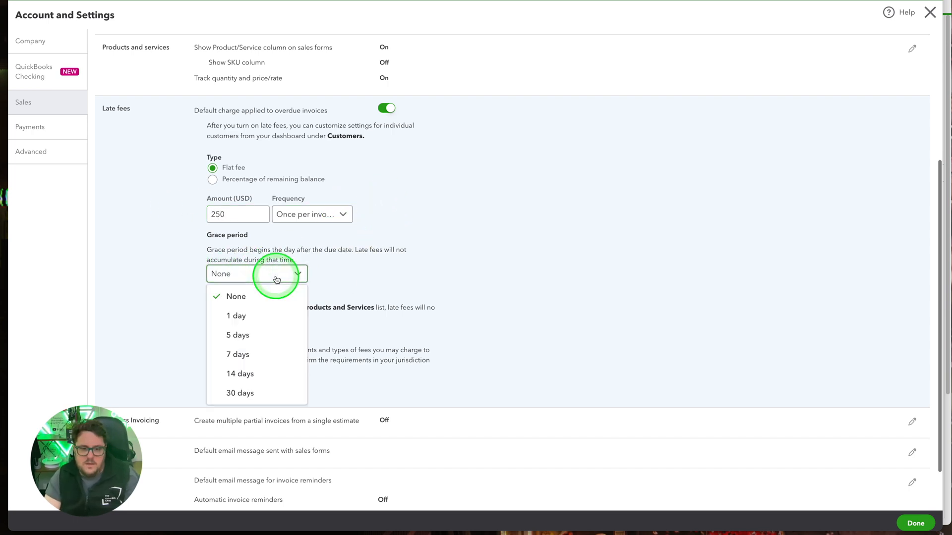
{"action": "left_click", "coordinate": [423, 244]}
{"action": "left_click", "coordinate": [310, 395]}
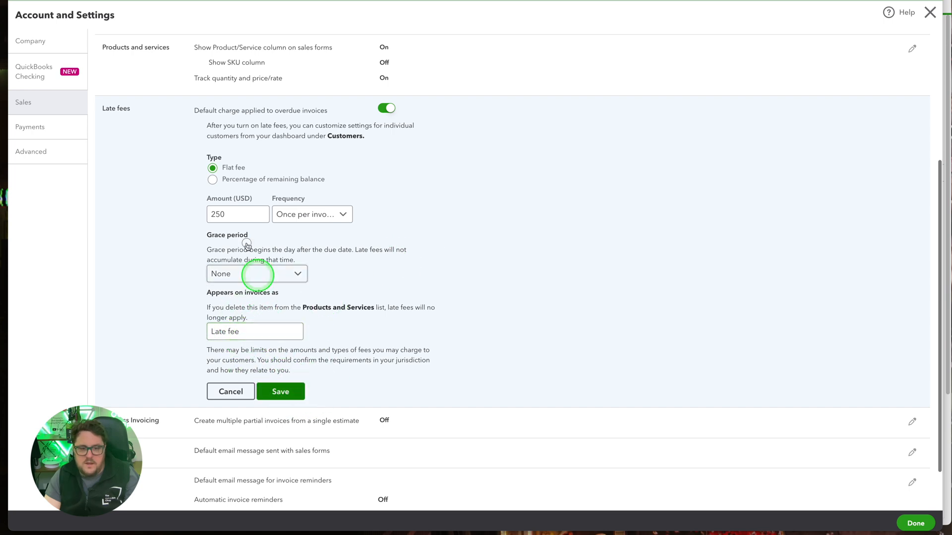
- Change the late fee type to a percentage of the remaining balance, set it to 5%, and save the setting
{"action": "left_click", "coordinate": [212, 180]}
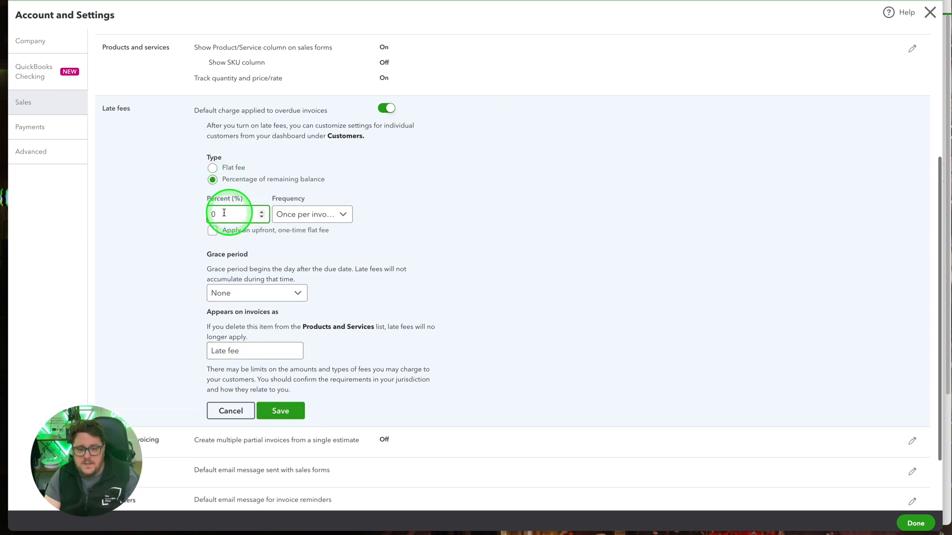
{"action": "left_click", "coordinate": [416, 266]}
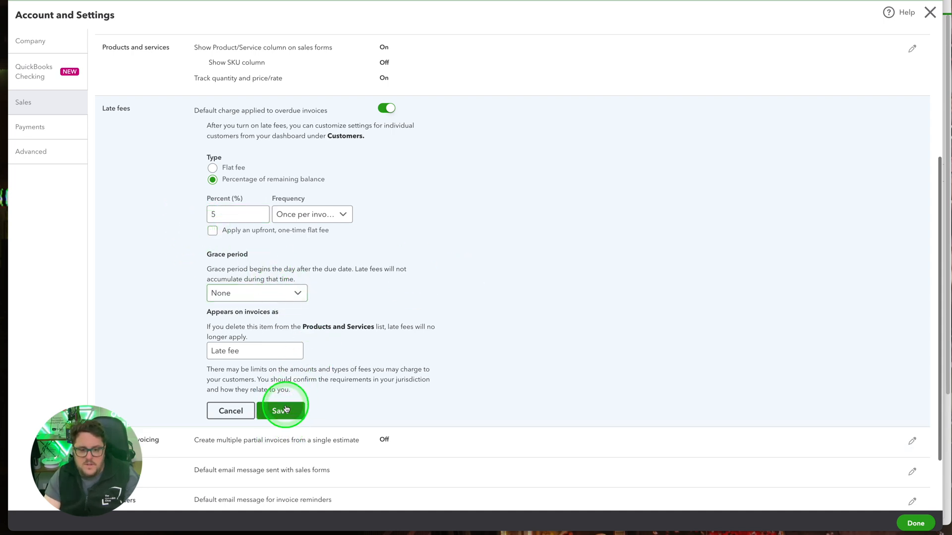
{"action": "left_click", "coordinate": [629, 204]}
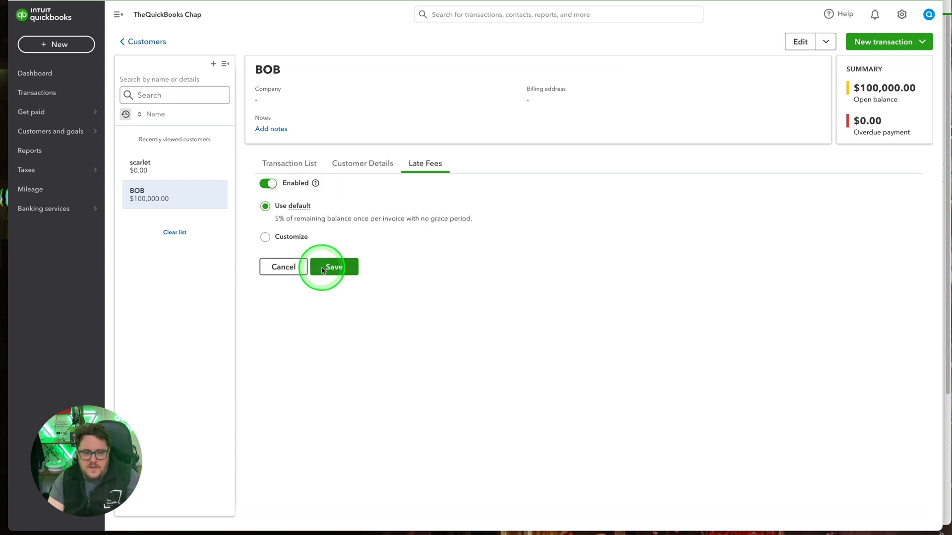
- Open the customer's unpaid $100,000.00 invoice and try to set its due date to May 24, 2024
{"action": "left_click", "coordinate": [293, 168]}
{"action": "left_click", "coordinate": [642, 257]}
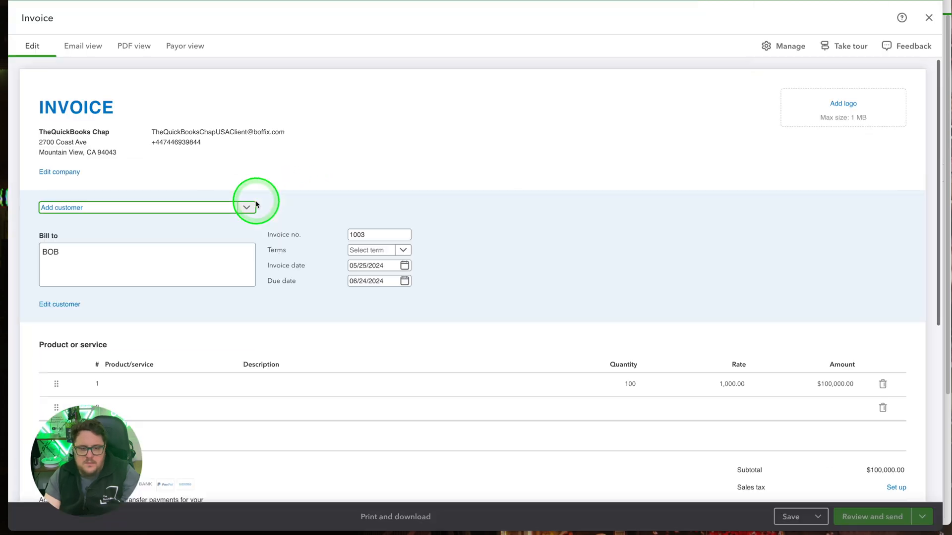
{"action": "left_click", "coordinate": [340, 282]}
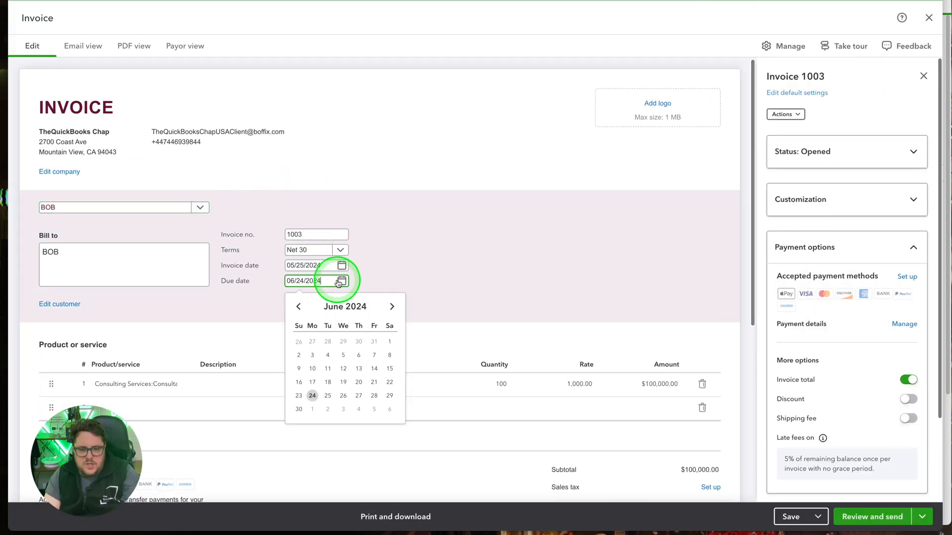
{"action": "left_click", "coordinate": [300, 306]}
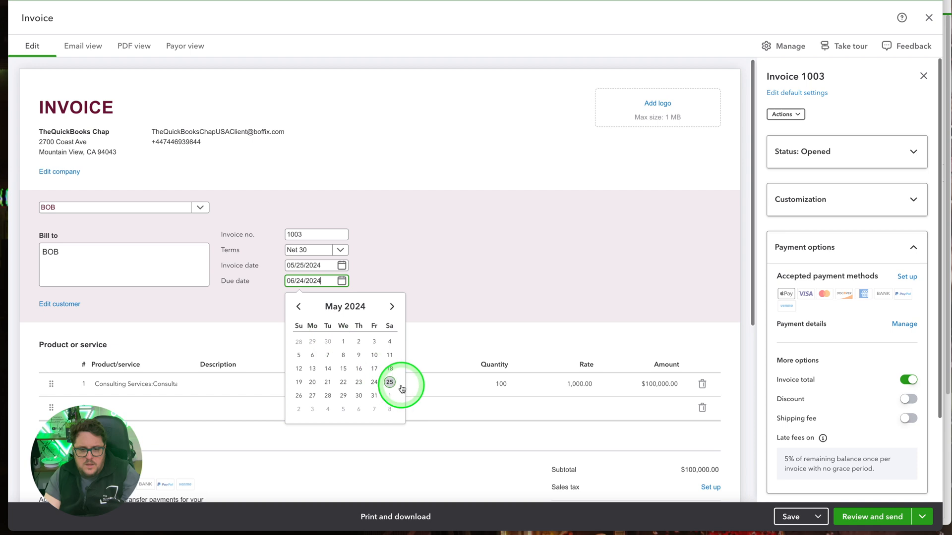
{"action": "left_click", "coordinate": [373, 382]}
- Set the invoice date to 04/01/2024
{"action": "left_click", "coordinate": [342, 267]}
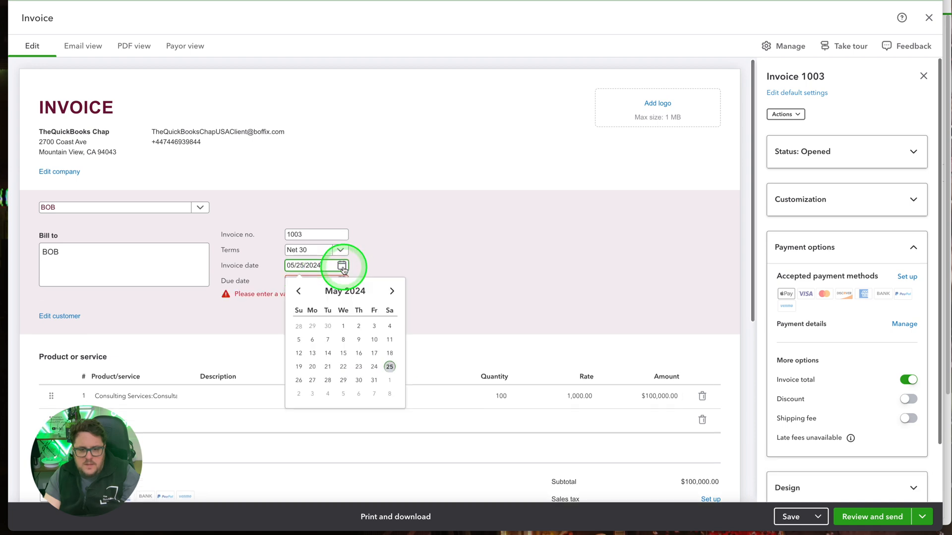
{"action": "left_click", "coordinate": [299, 293]}
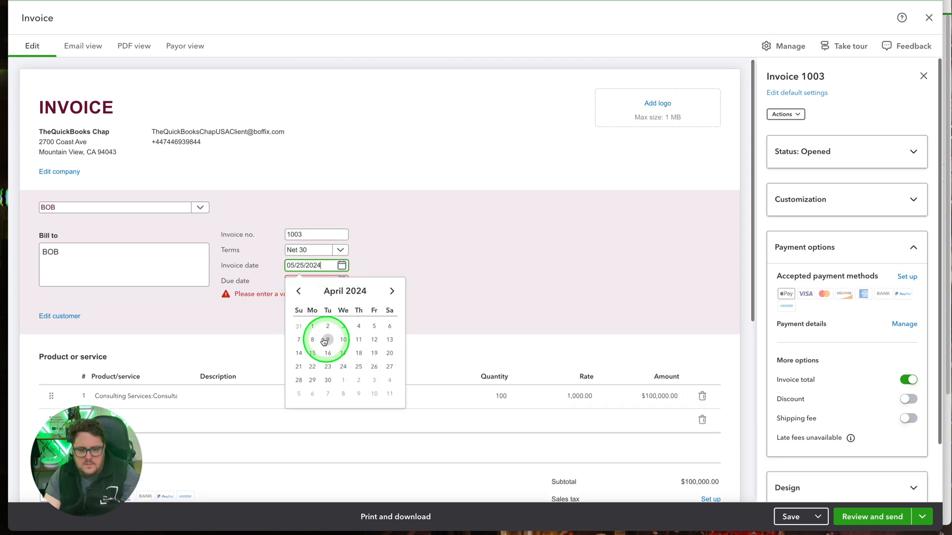
{"action": "left_click", "coordinate": [312, 326]}
- Set the invoice's due date to 04/30/2024, save the invoice and close it
{"action": "left_click", "coordinate": [342, 282]}
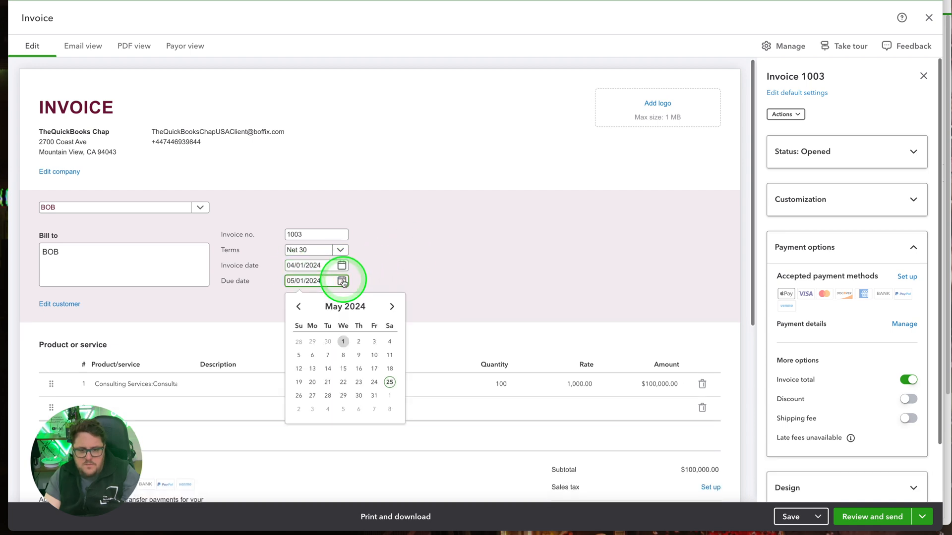
{"action": "left_click", "coordinate": [300, 307]}
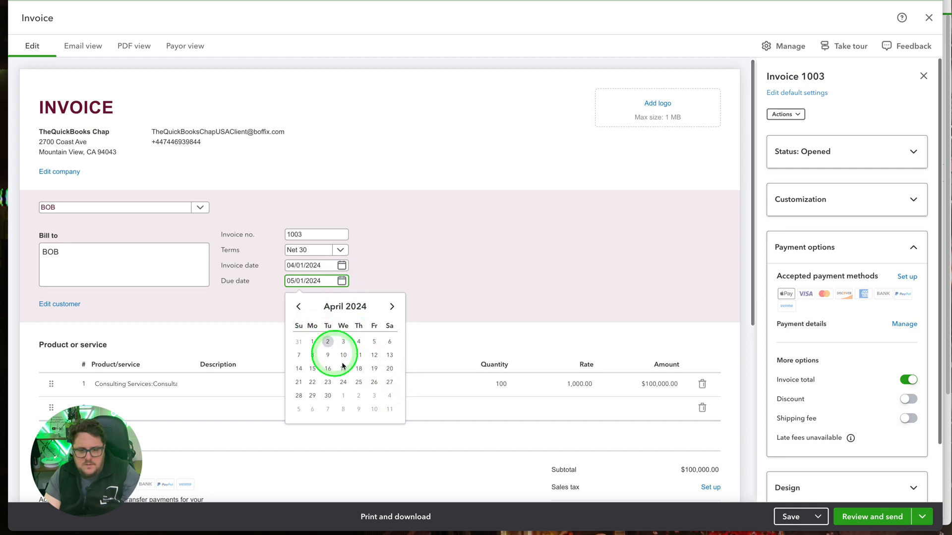
{"action": "left_click", "coordinate": [328, 396]}
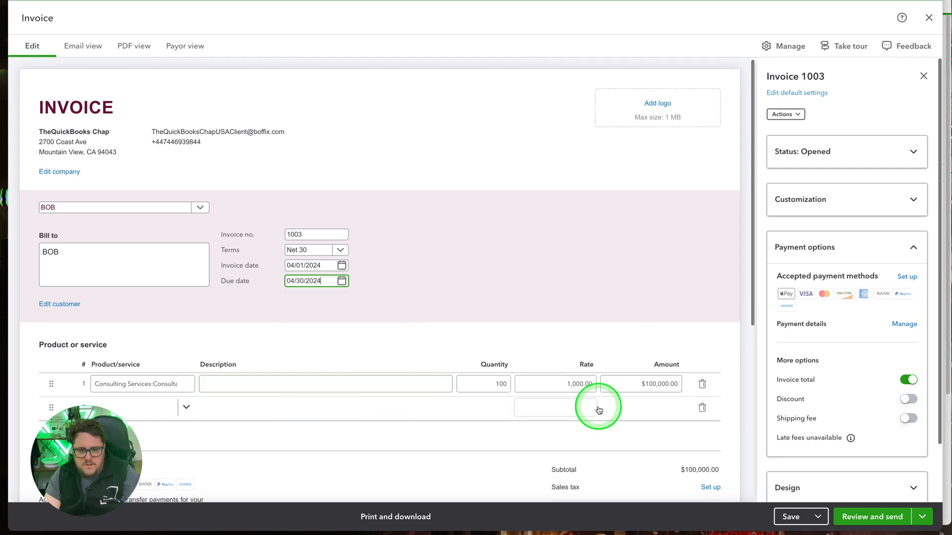
{"action": "left_click", "coordinate": [807, 519]}
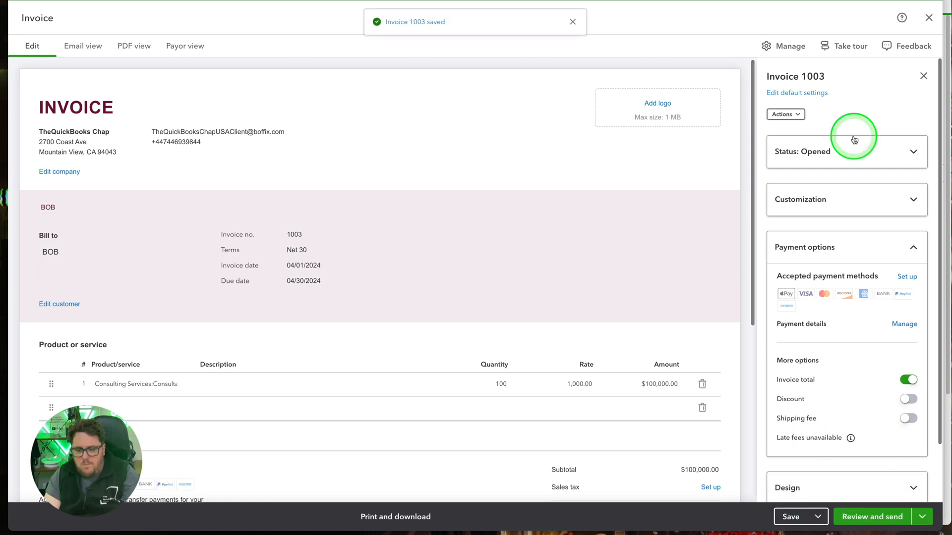
{"action": "left_click", "coordinate": [923, 76]}
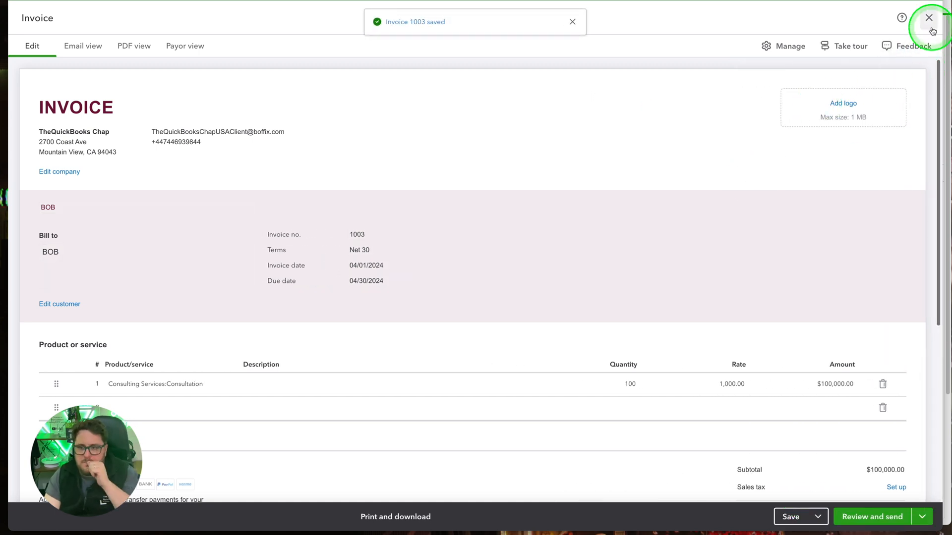
{"action": "left_click", "coordinate": [929, 19]}
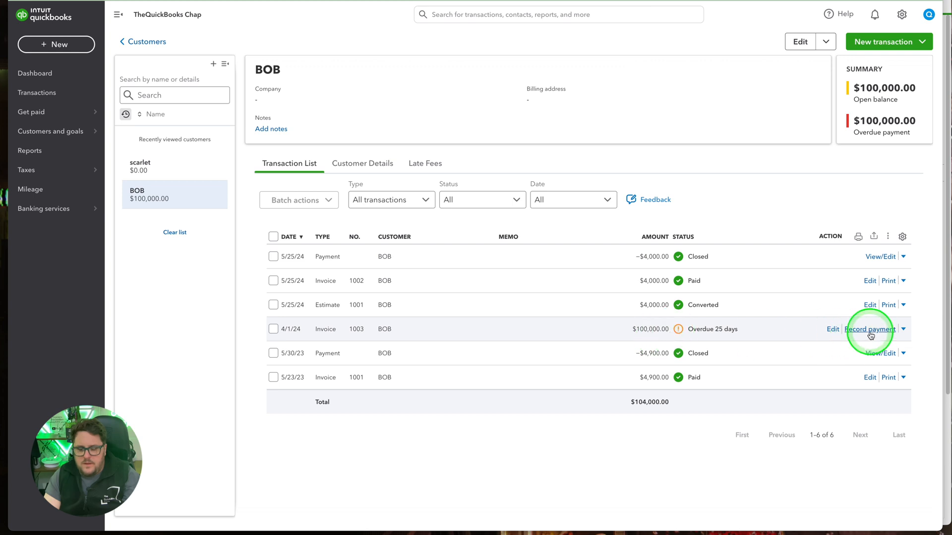
- Review the overdue invoice's activity details, the customer's late fee settings and the transaction list
{"action": "left_click", "coordinate": [570, 326]}
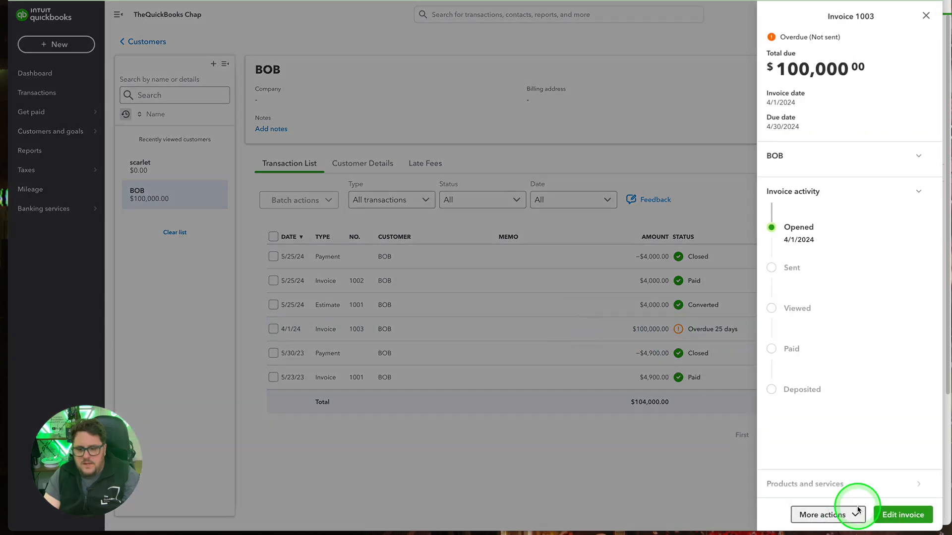
{"action": "left_click", "coordinate": [934, 14]}
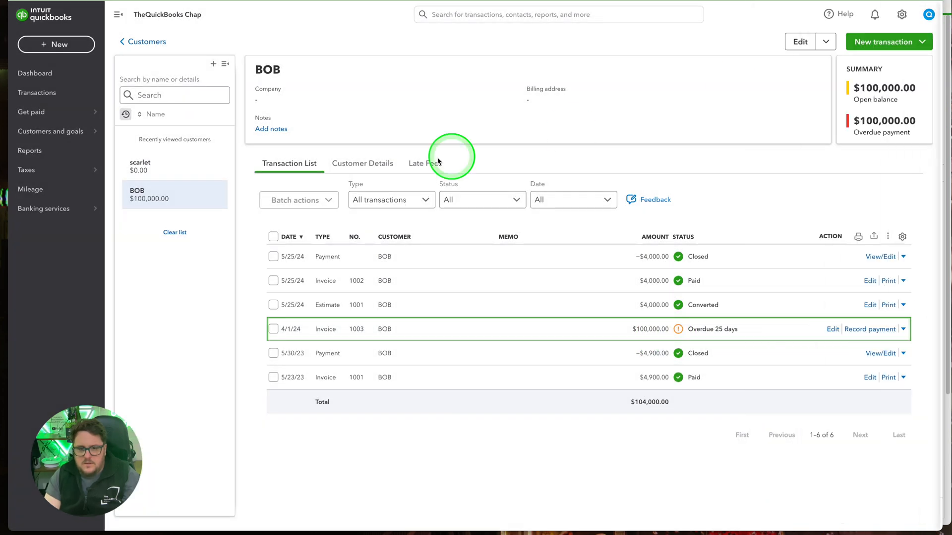
{"action": "left_click", "coordinate": [438, 166]}
{"action": "left_click", "coordinate": [326, 276]}
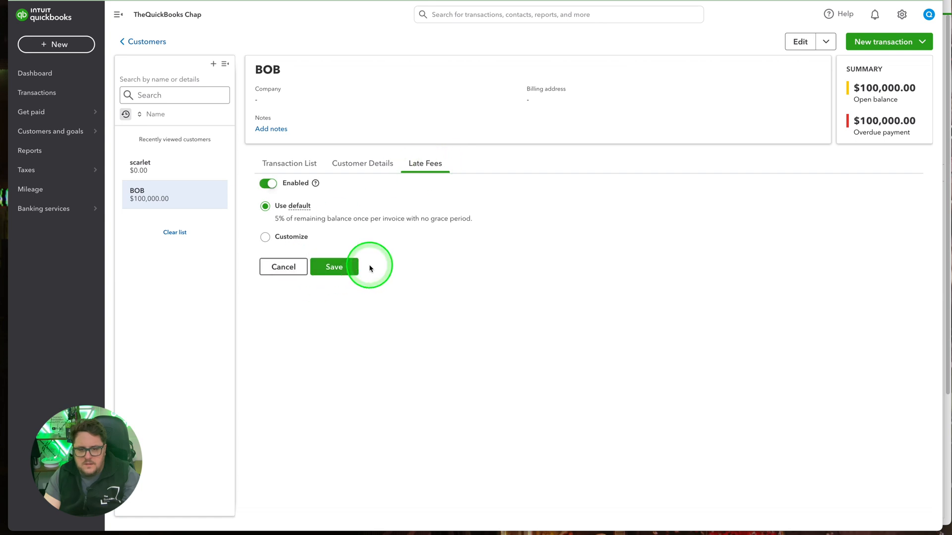
{"action": "left_click", "coordinate": [319, 157]}
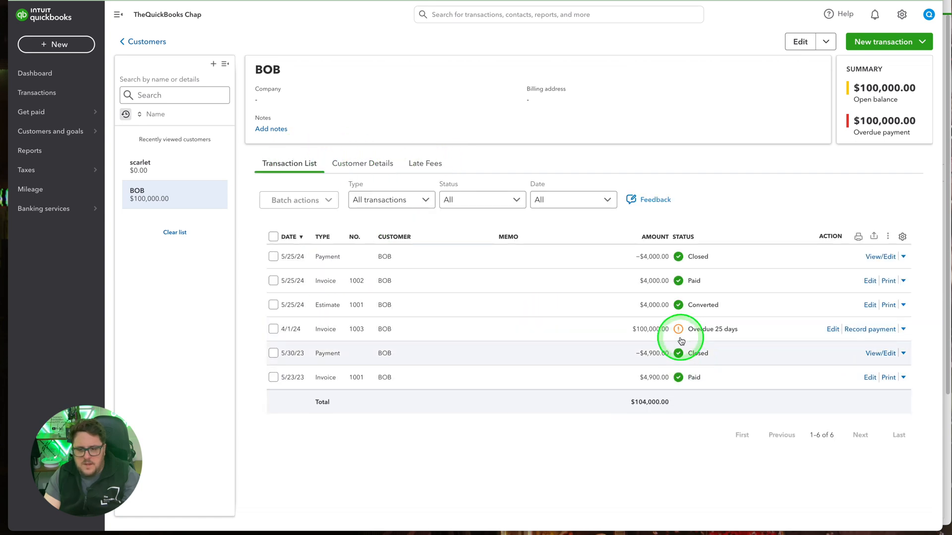
- Set the due date of the customer's unpaid $100,000.00 invoice to 05/26/2024, save the invoice and close it
{"action": "left_click", "coordinate": [644, 324]}
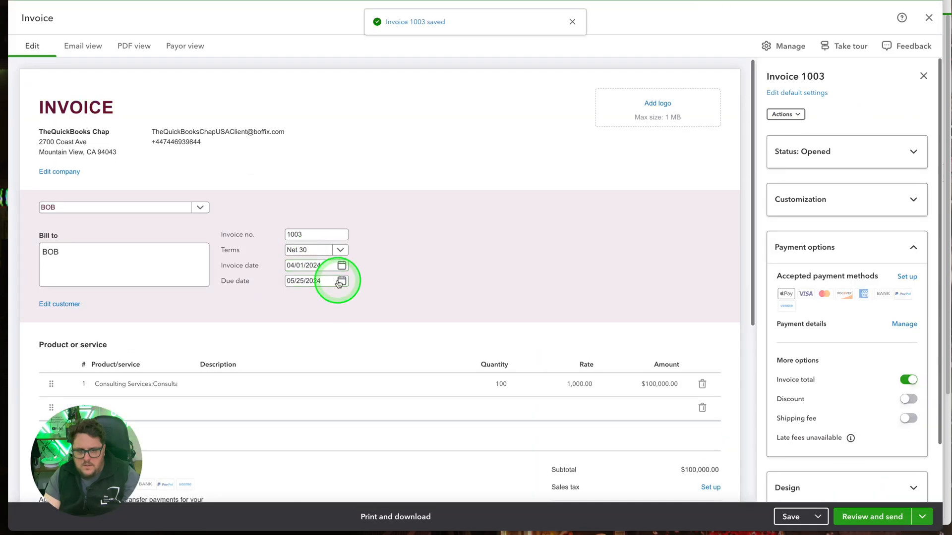
{"action": "left_click", "coordinate": [342, 281]}
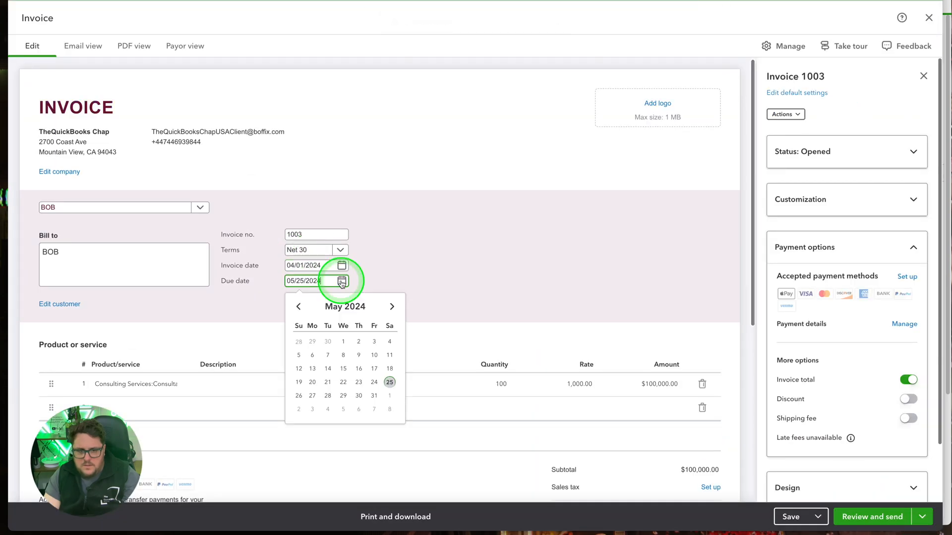
{"action": "left_click", "coordinate": [300, 396]}
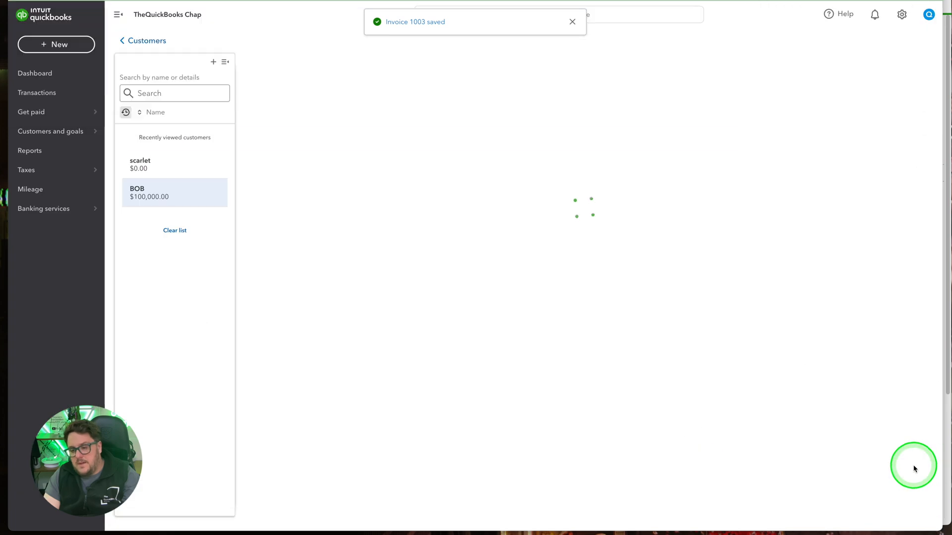
- Reopen the customer's $100,000.00 invoice for editing, check its late fee terms and close it without changes
{"action": "left_click", "coordinate": [646, 340]}
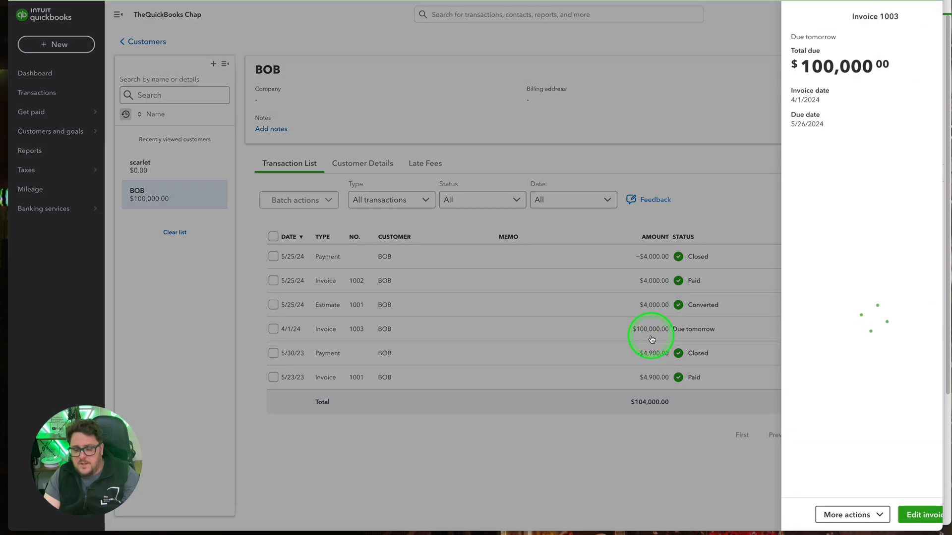
{"action": "left_click", "coordinate": [909, 519]}
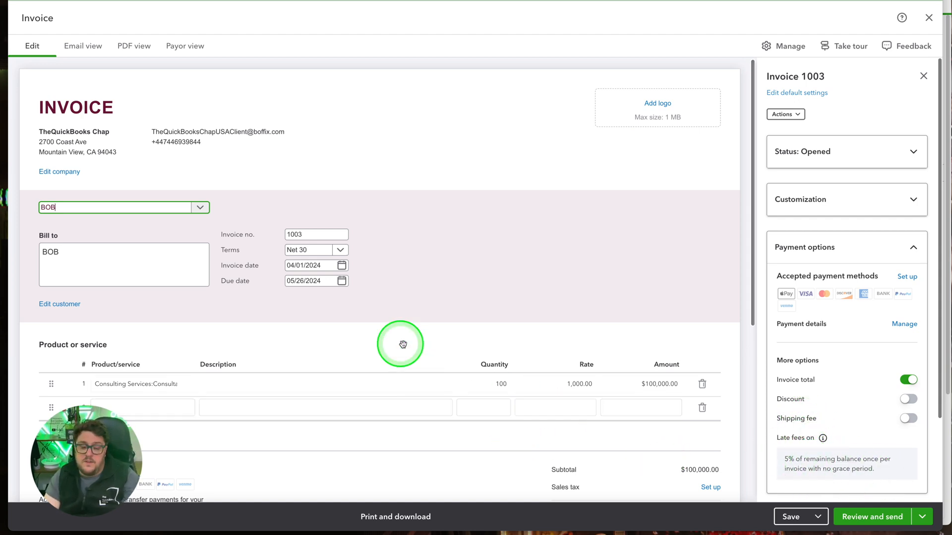
{"action": "left_click", "coordinate": [926, 26]}
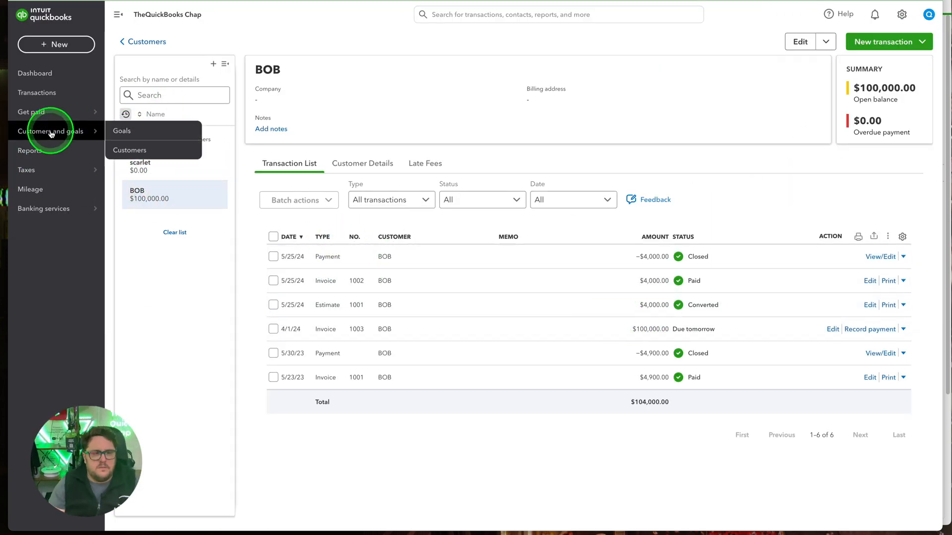
- Run the Profit and Loss report for All Dates and review its income and expense lines
{"action": "left_click", "coordinate": [47, 151]}
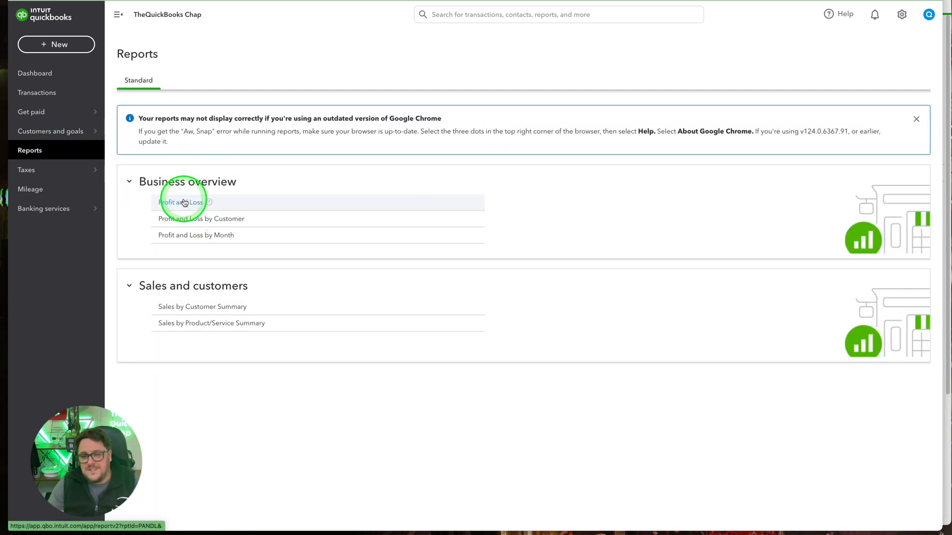
{"action": "left_click", "coordinate": [184, 202]}
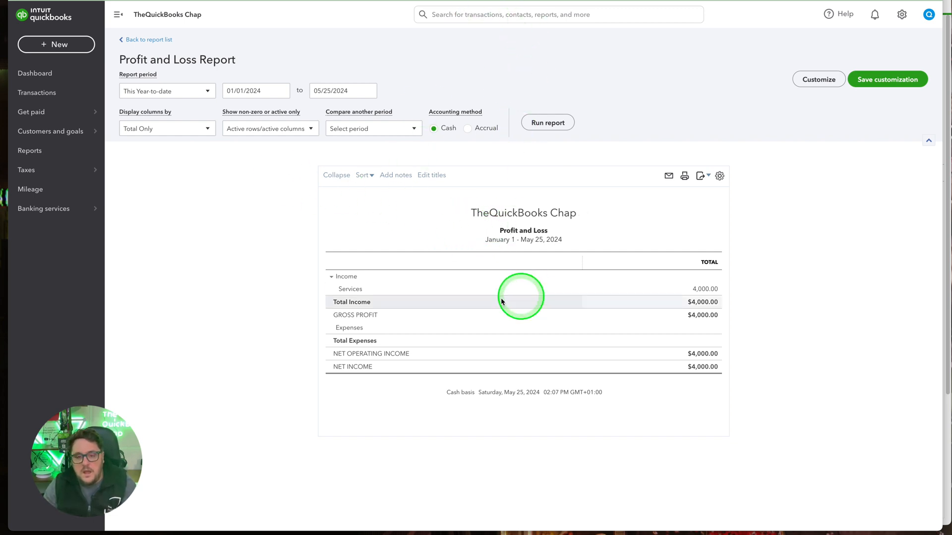
{"action": "left_click", "coordinate": [183, 90]}
{"action": "left_click", "coordinate": [167, 114]}
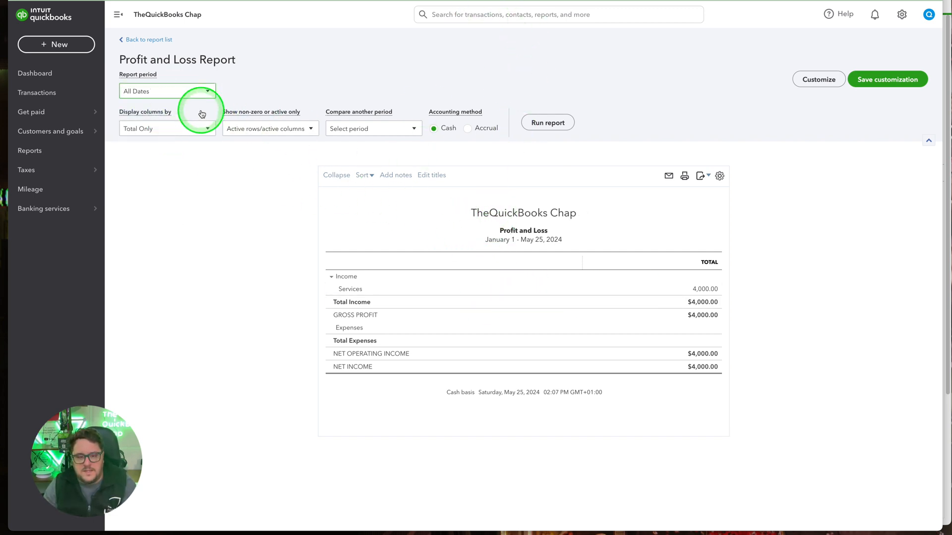
{"action": "left_click", "coordinate": [548, 123]}
{"action": "scroll", "coordinate": [664, 297], "scroll_direction": "down", "scroll_amount": 2}
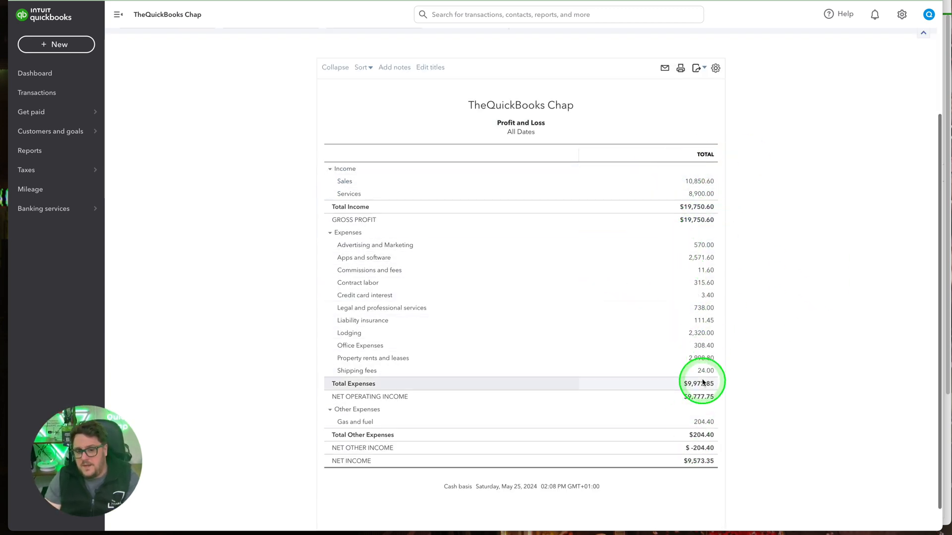
{"action": "scroll", "coordinate": [640, 282], "scroll_direction": "up", "scroll_amount": 2}
{"action": "scroll", "coordinate": [640, 279], "scroll_direction": "down", "scroll_amount": 2}
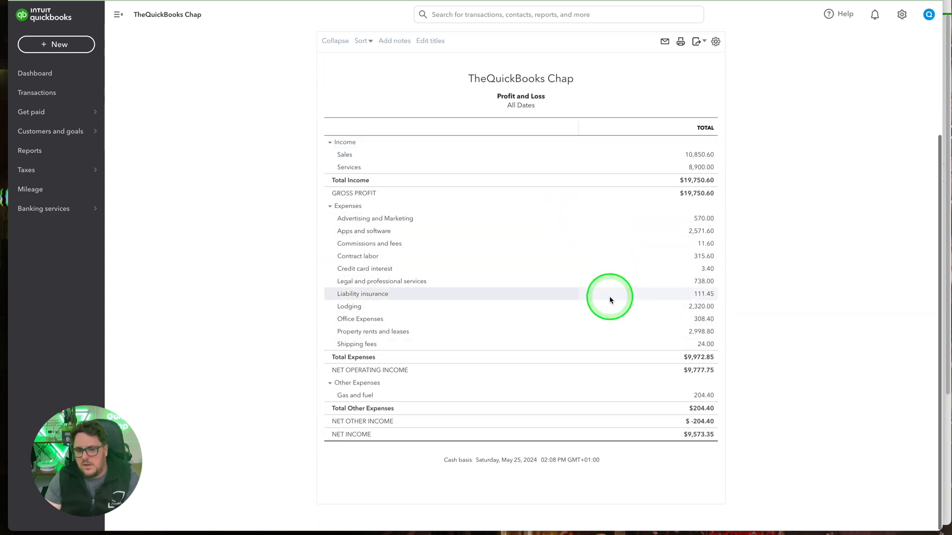
{"action": "scroll", "coordinate": [610, 298], "scroll_direction": "up", "scroll_amount": 2}
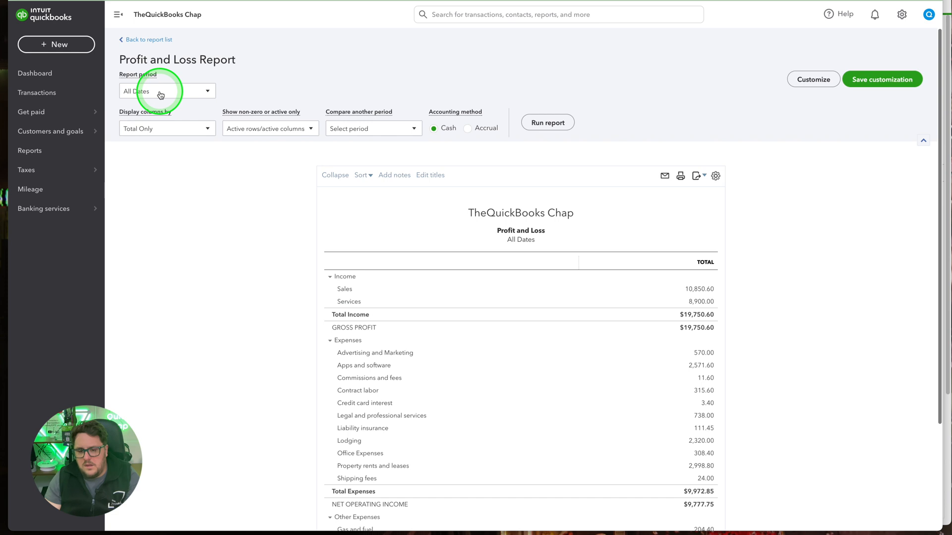
- View the Profit and Loss by Customer report and return to the report list
{"action": "left_click", "coordinate": [145, 40]}
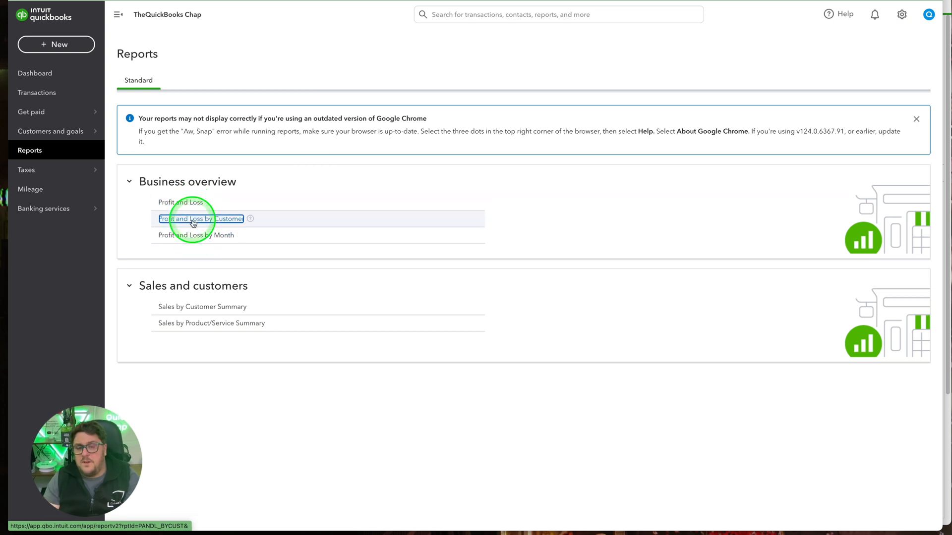
{"action": "left_click", "coordinate": [193, 223]}
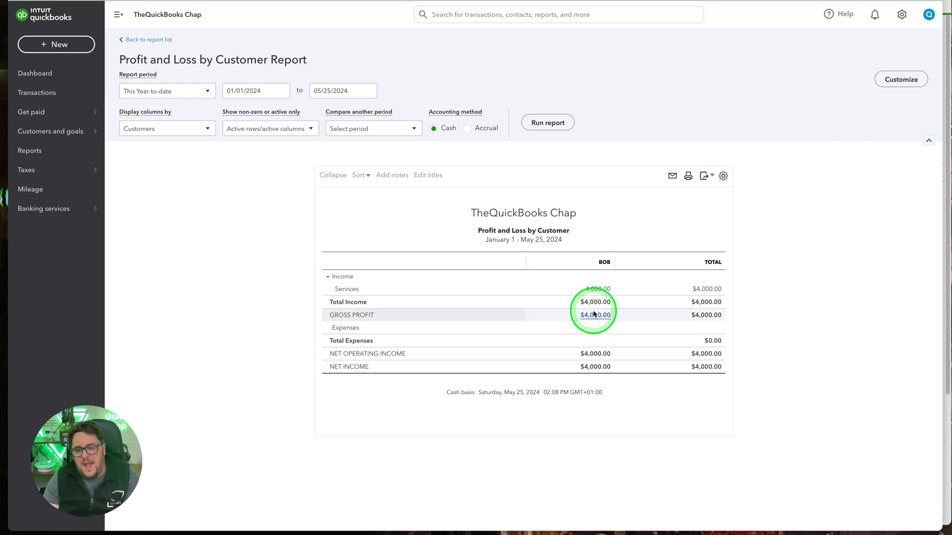
{"action": "left_click", "coordinate": [159, 40]}
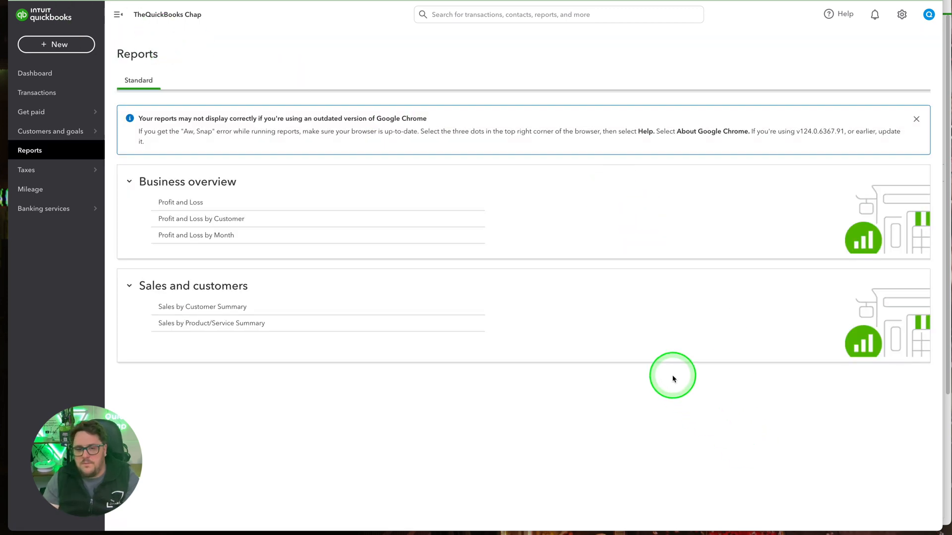
- Run the Profit and Loss by Month report for All Dates and examine the monthly columns
{"action": "left_click", "coordinate": [213, 235]}
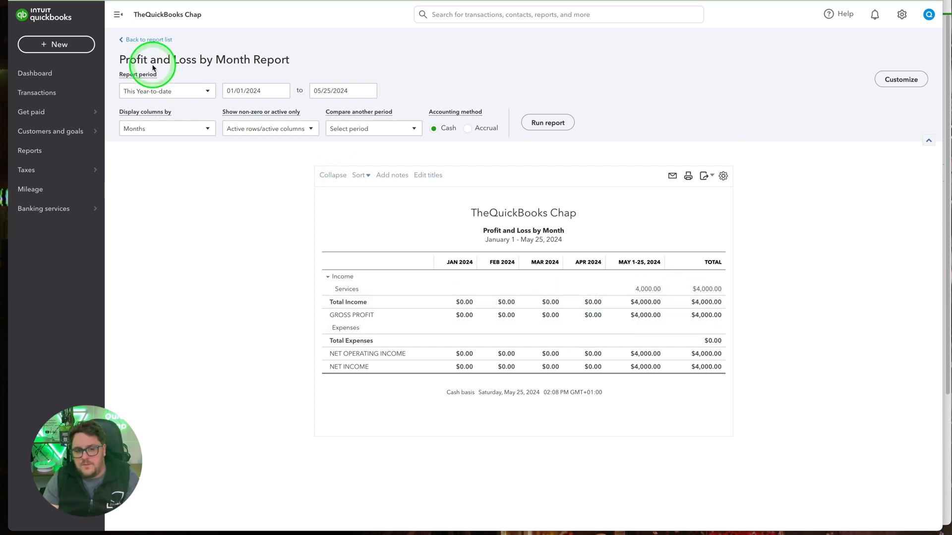
{"action": "left_click", "coordinate": [144, 90]}
{"action": "left_click", "coordinate": [131, 99]}
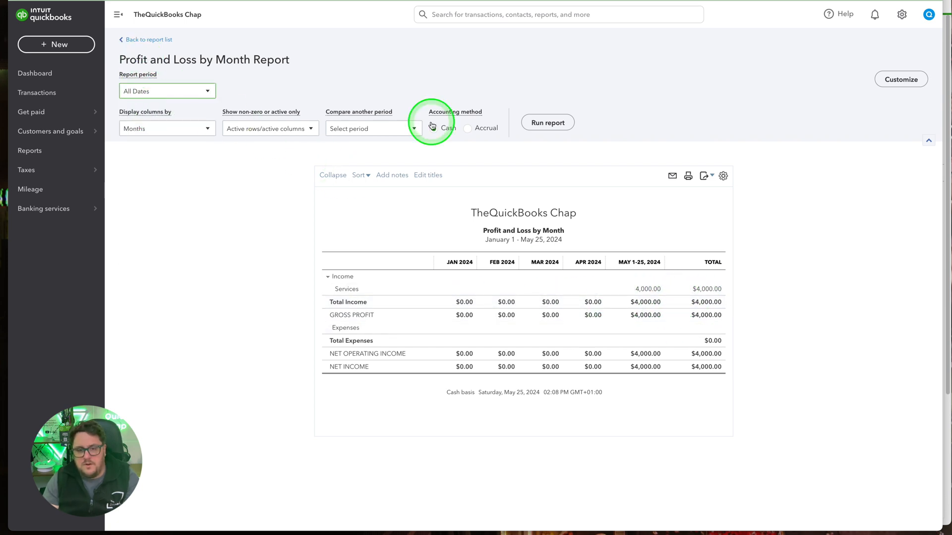
{"action": "left_click", "coordinate": [547, 123]}
{"action": "scroll", "coordinate": [833, 250], "scroll_direction": "down", "scroll_amount": 2}
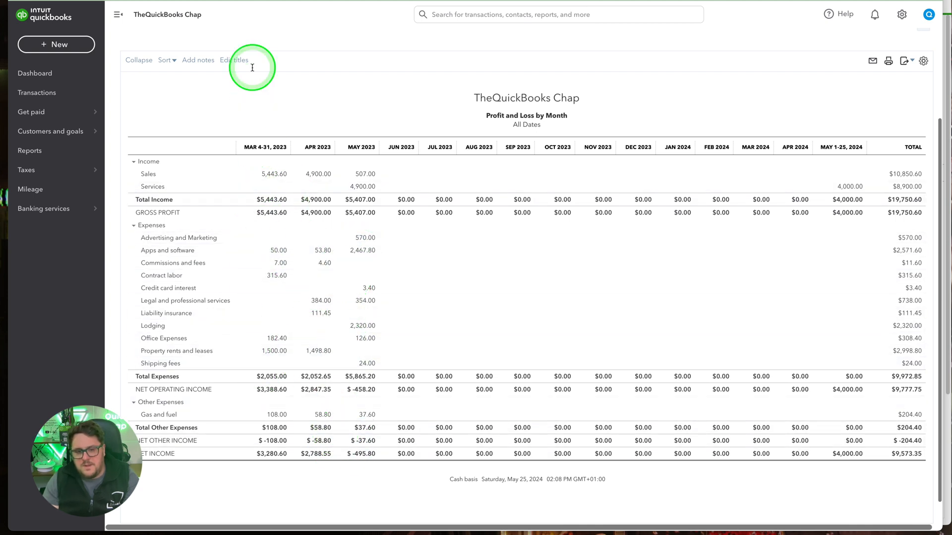
{"action": "scroll", "coordinate": [251, 74], "scroll_direction": "up", "scroll_amount": 3}
- View the Sales by Customer Summary report and return to the report list
{"action": "left_click", "coordinate": [139, 44]}
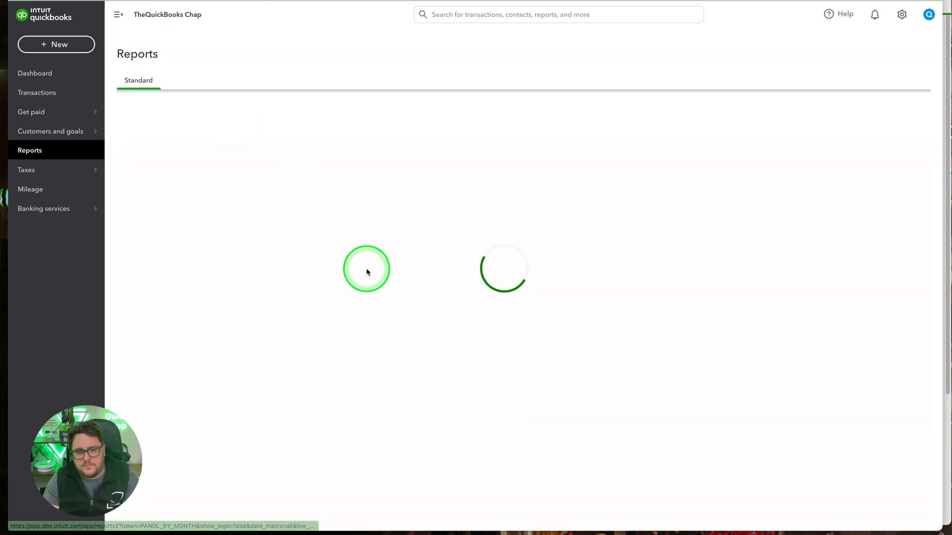
{"action": "left_click", "coordinate": [203, 307]}
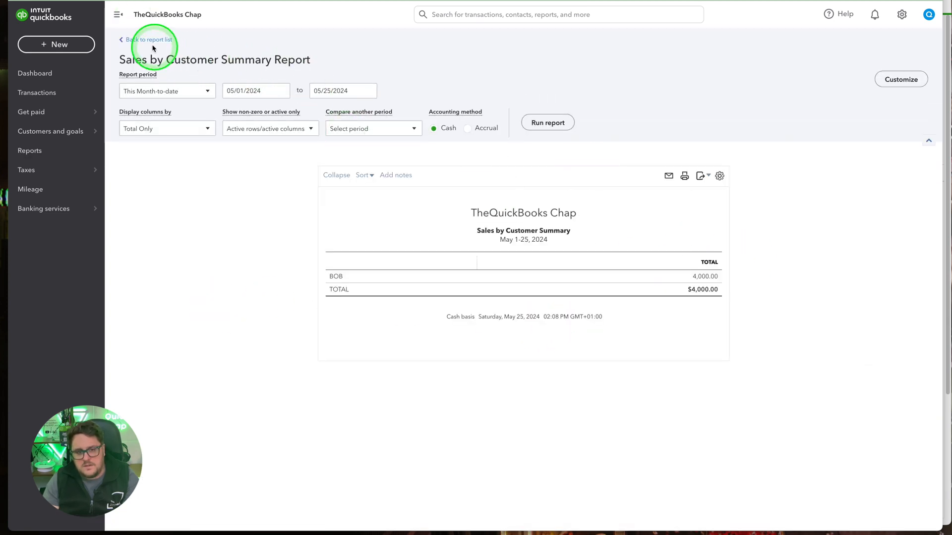
{"action": "left_click", "coordinate": [153, 46]}
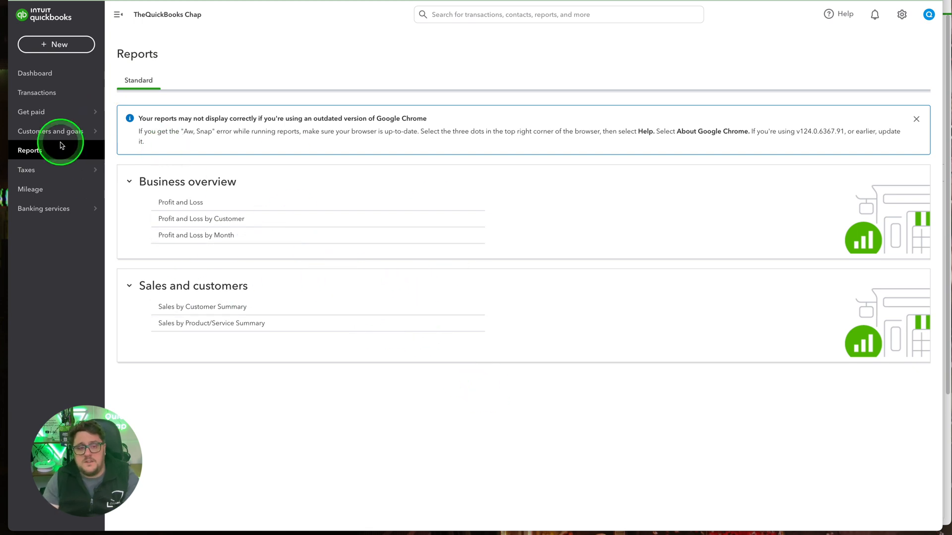
- Filter the transactions to personal expenses, remove the Last 12 Months date filter and look through the list
{"action": "left_click", "coordinate": [57, 92]}
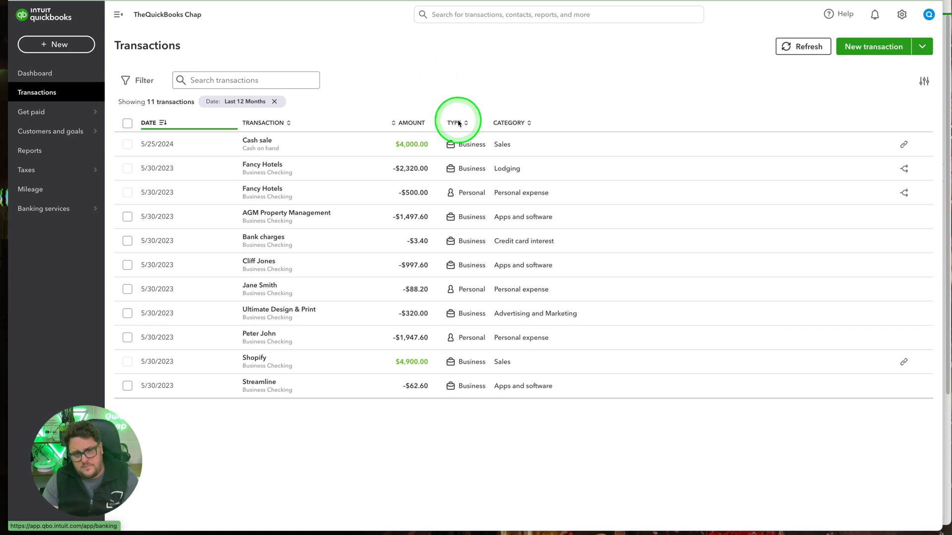
{"action": "left_click", "coordinate": [143, 81]}
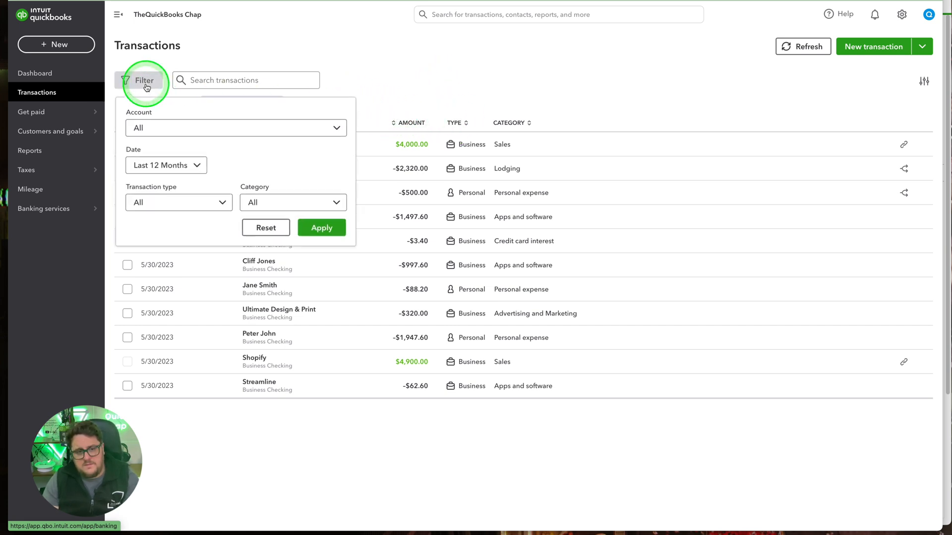
{"action": "left_click", "coordinate": [189, 207]}
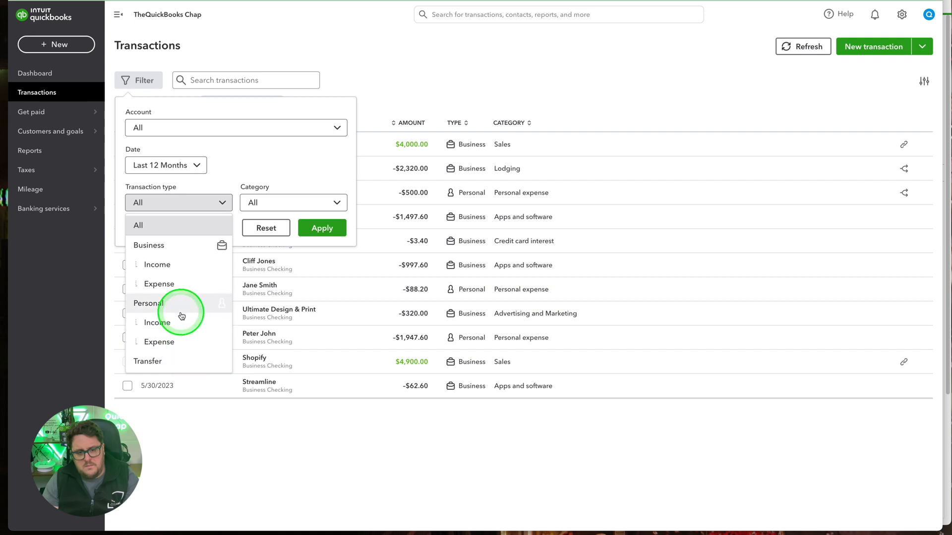
{"action": "left_click", "coordinate": [179, 341]}
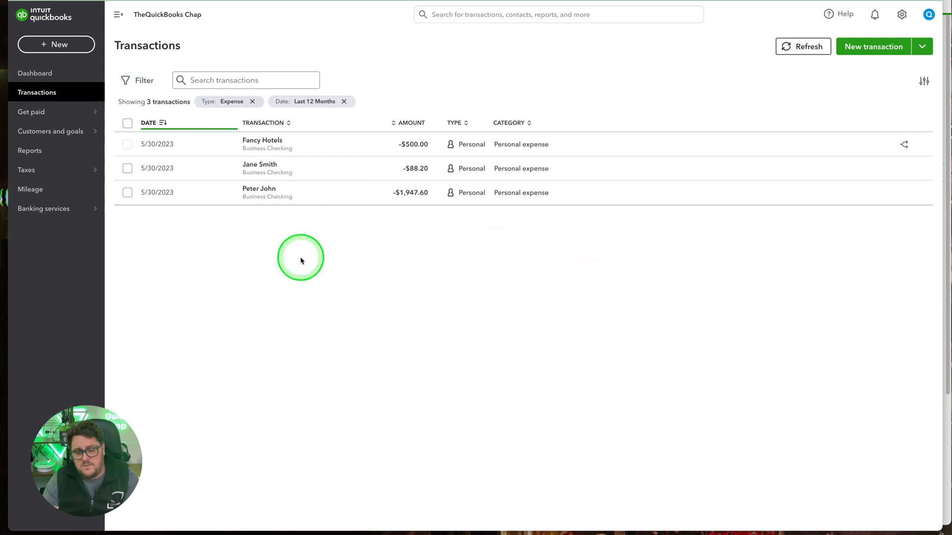
{"action": "left_click", "coordinate": [342, 101]}
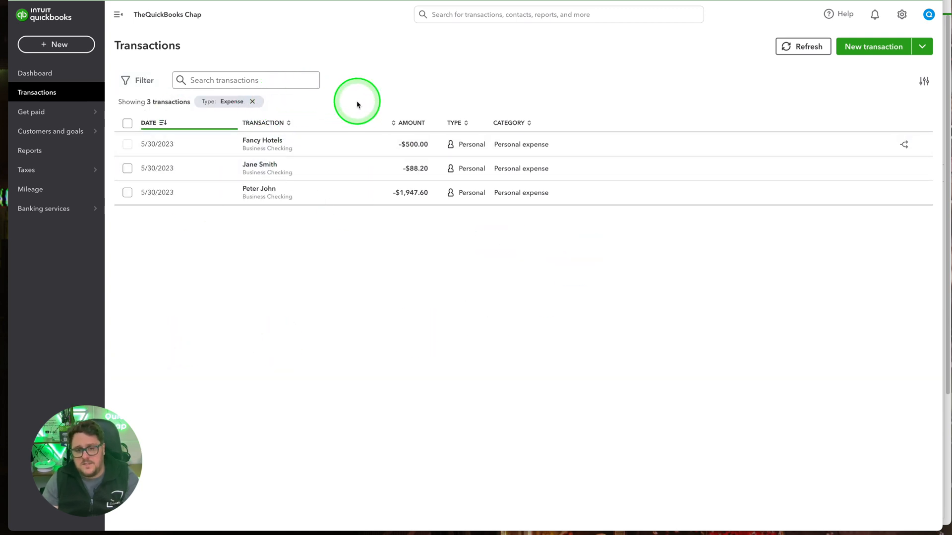
{"action": "scroll", "coordinate": [456, 361], "scroll_direction": "down", "scroll_amount": 1}
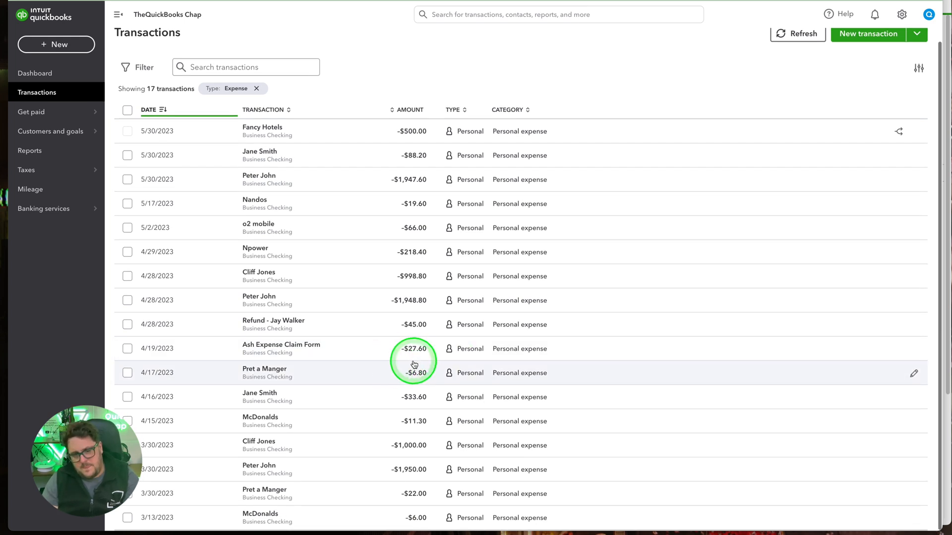
{"action": "scroll", "coordinate": [387, 288], "scroll_direction": "up", "scroll_amount": 1}
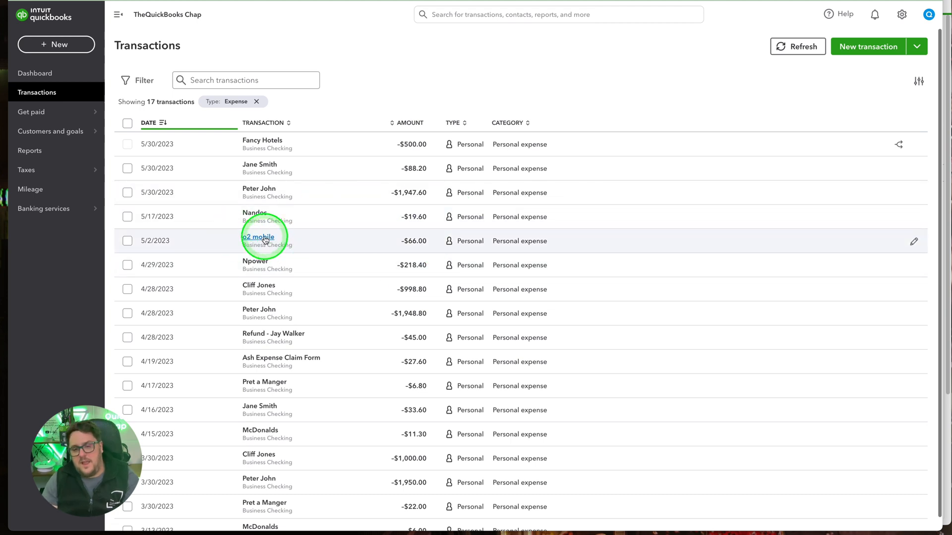
- Change the category of the 5/2/2023 o2 mobile transaction to the business category Phone (> $200)
{"action": "left_click", "coordinate": [521, 241]}
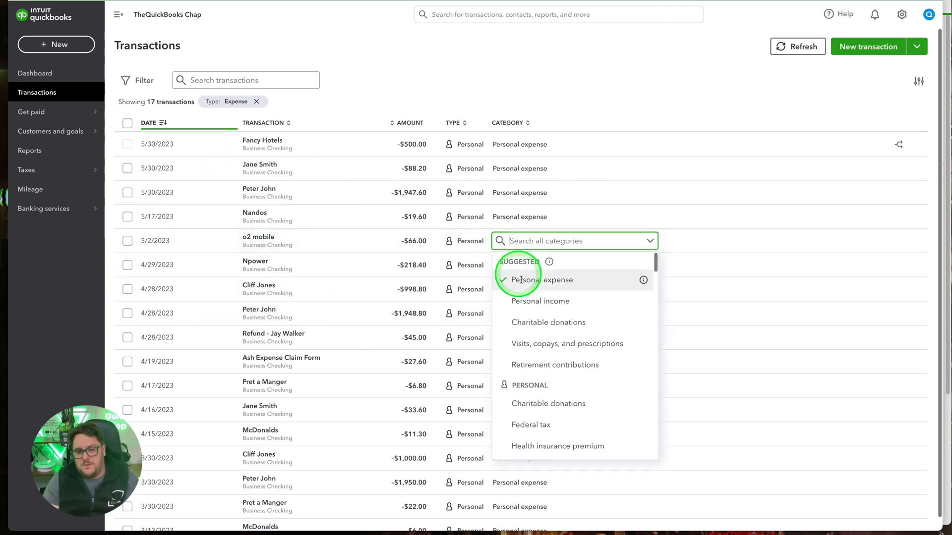
{"action": "type", "text": "tel"}
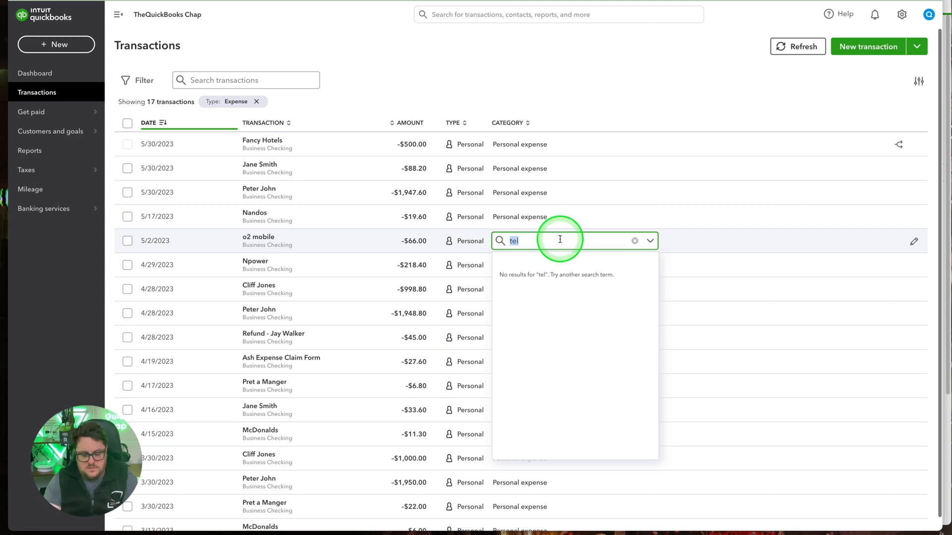
{"action": "type", "text": "mob"}
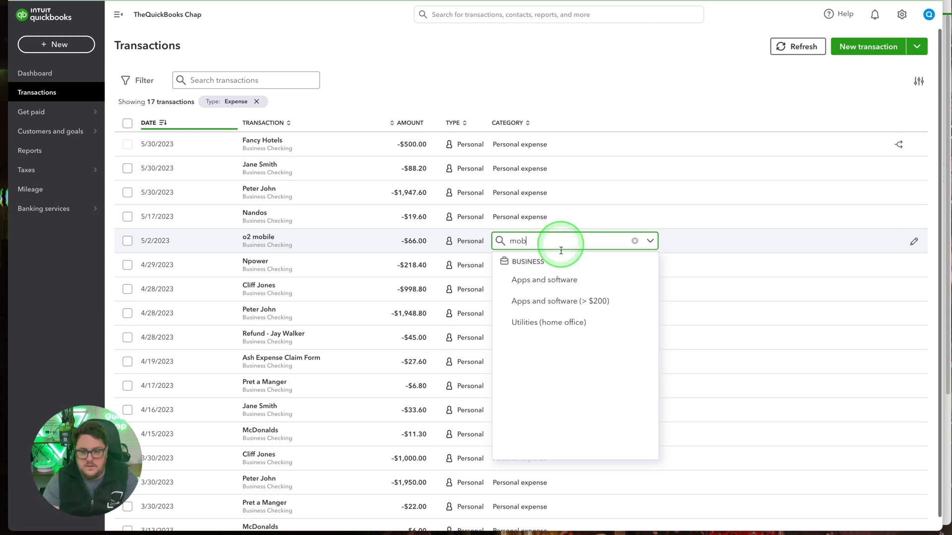
{"action": "key", "text": "BackSpace"}
{"action": "key", "text": "BackSpace"}
{"action": "key", "text": "BackSpace"}
{"action": "type", "text": "phon"}
{"action": "left_click", "coordinate": [545, 342]}
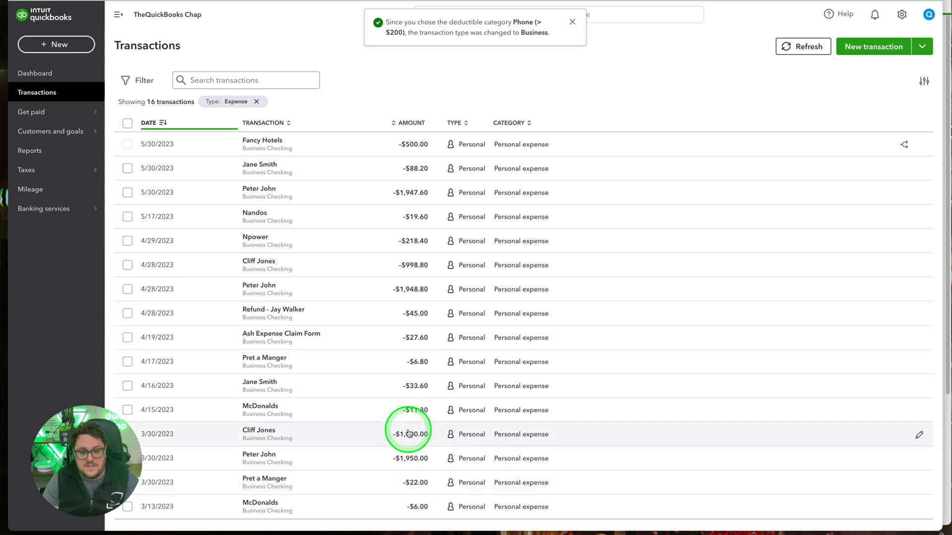
- Change the category of the $1,000.00 personal expense dated 3/30/2023 to Phone (> $200)
{"action": "left_click", "coordinate": [515, 435]}
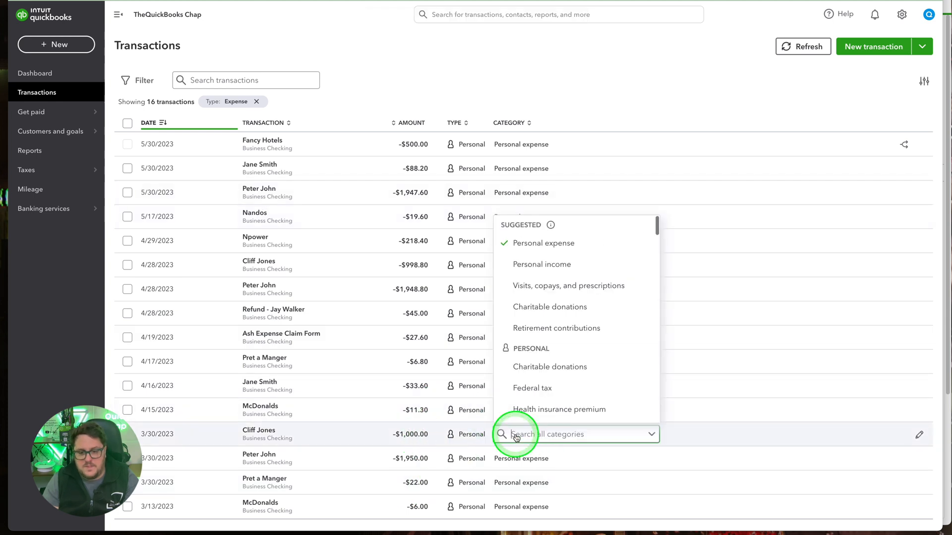
{"action": "type", "text": "phone"}
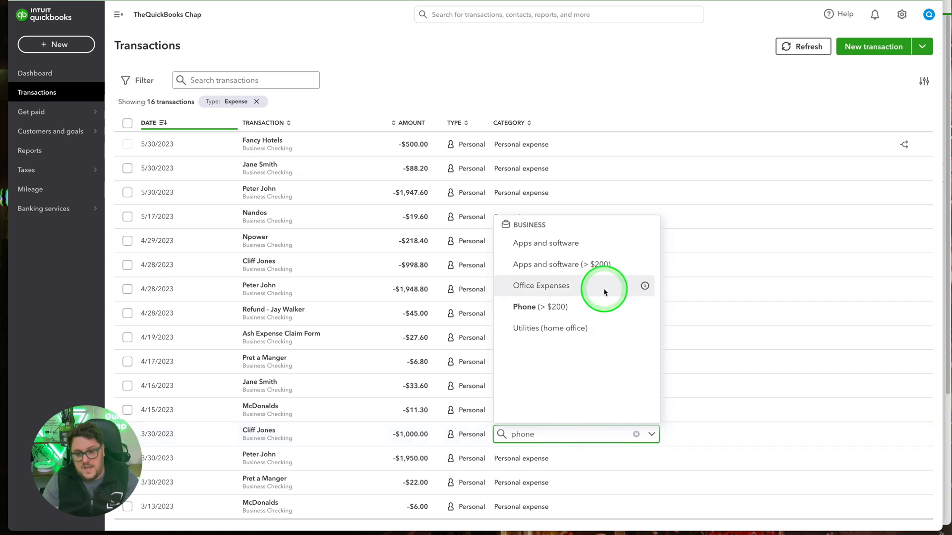
{"action": "left_click", "coordinate": [575, 307]}
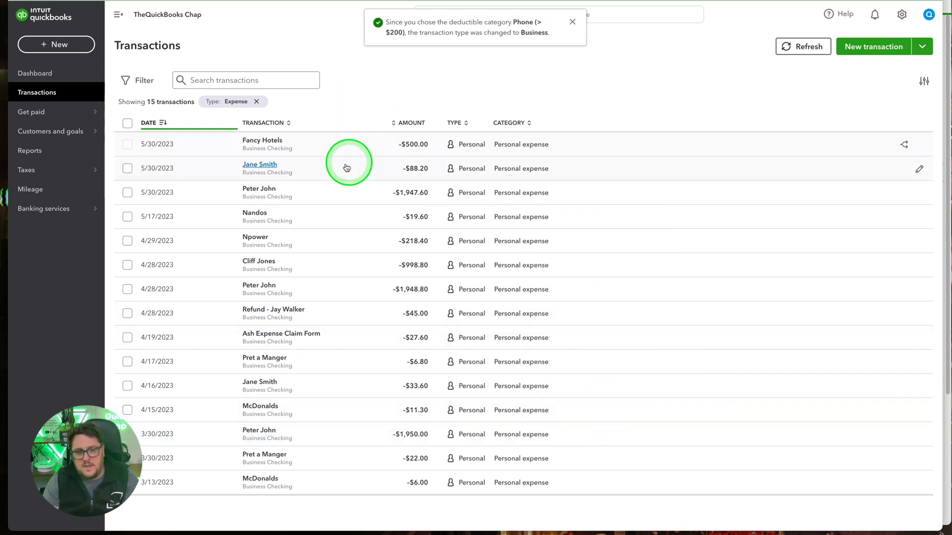
- Open the summary report from the report list and run it for all dates
{"action": "left_click", "coordinate": [170, 144]}
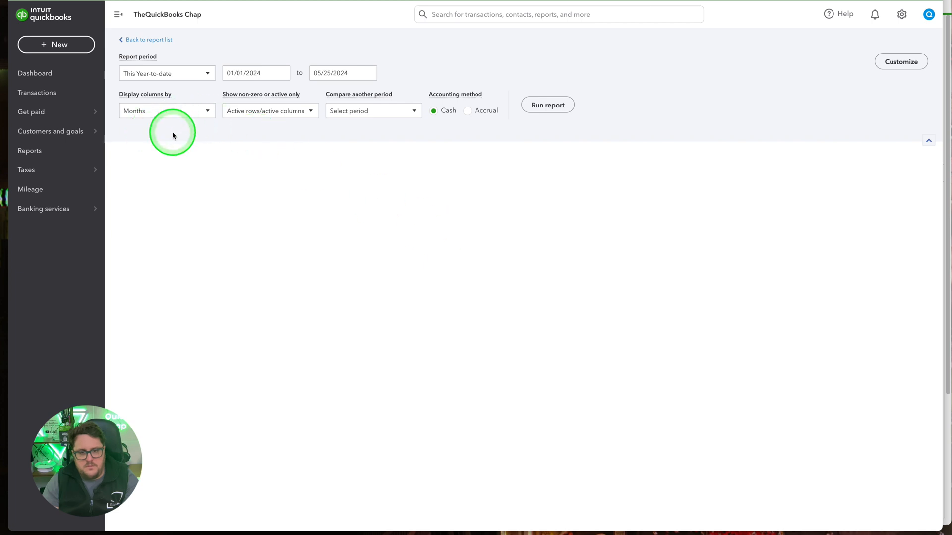
{"action": "left_click", "coordinate": [181, 91]}
{"action": "left_click", "coordinate": [191, 105]}
{"action": "left_click", "coordinate": [520, 128]}
{"action": "scroll", "coordinate": [355, 416], "scroll_direction": "down", "scroll_amount": 2}
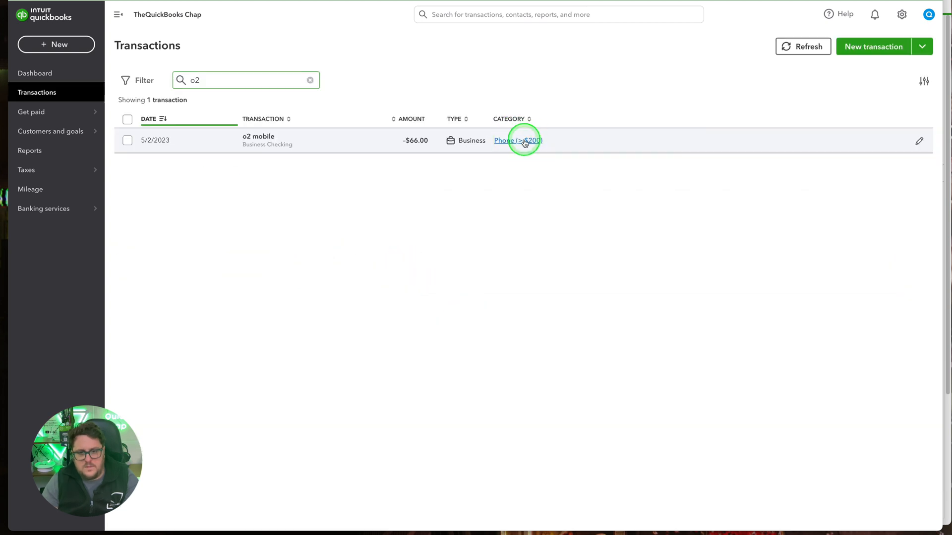
- Check the category choices offered for the 5/2/2023 o2 mobile transaction and close them
{"action": "left_click", "coordinate": [519, 141]}
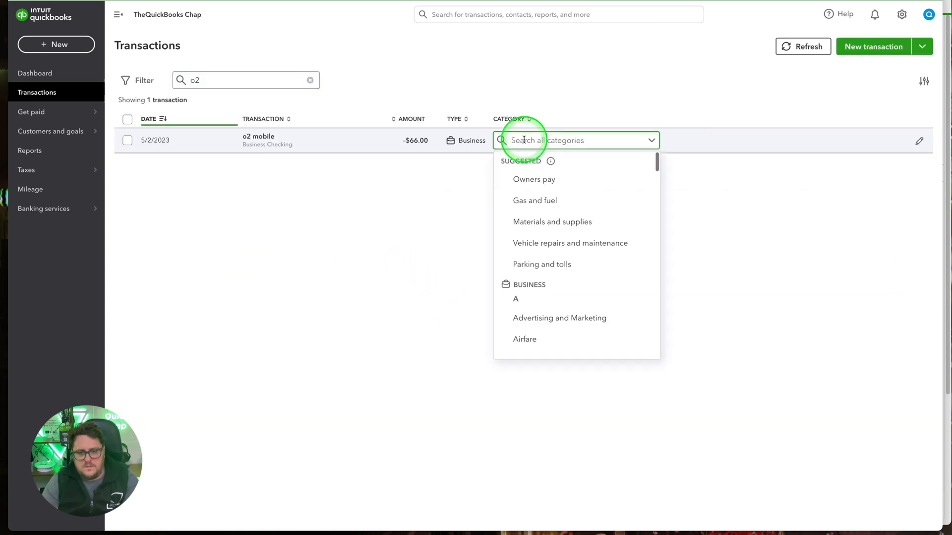
{"action": "left_click", "coordinate": [187, 244]}
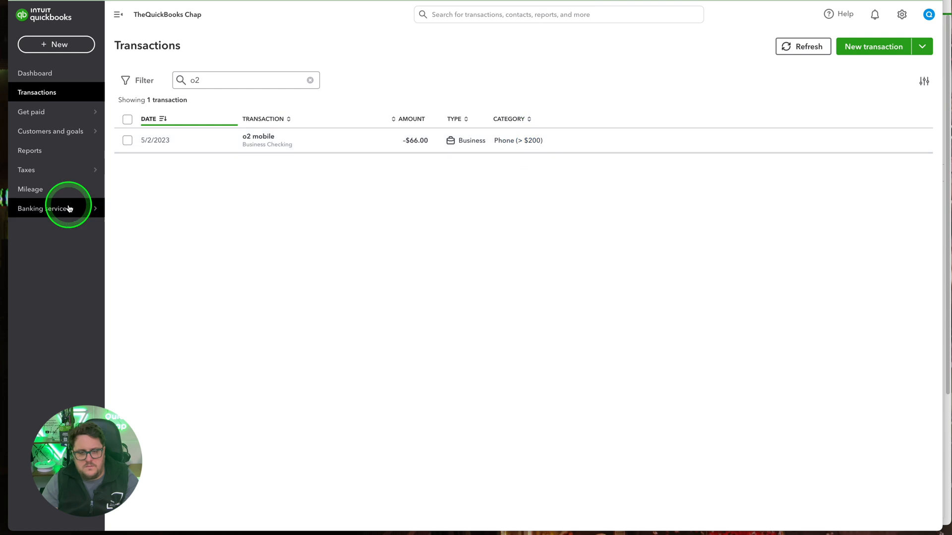
{"action": "left_click", "coordinate": [541, 140]}
{"action": "left_click", "coordinate": [263, 201]}
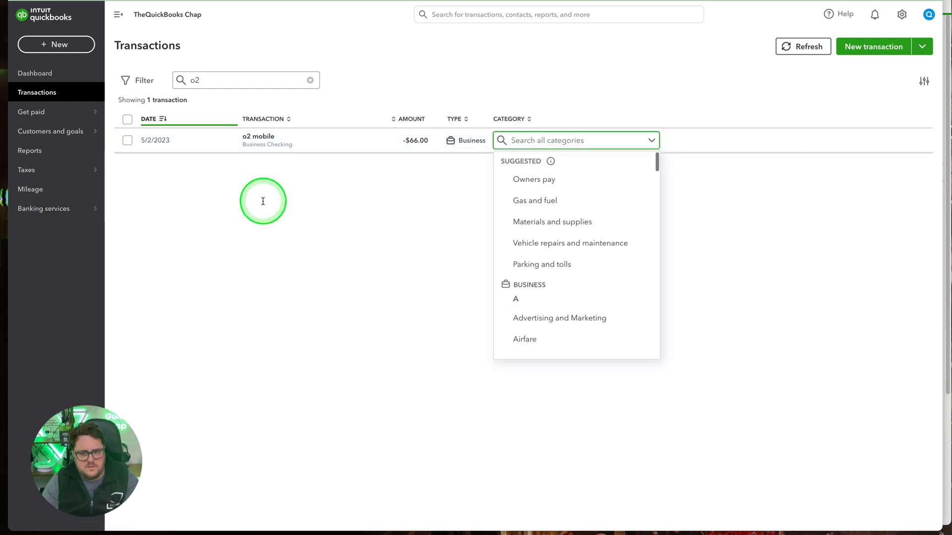
{"action": "left_click", "coordinate": [16, 161]}
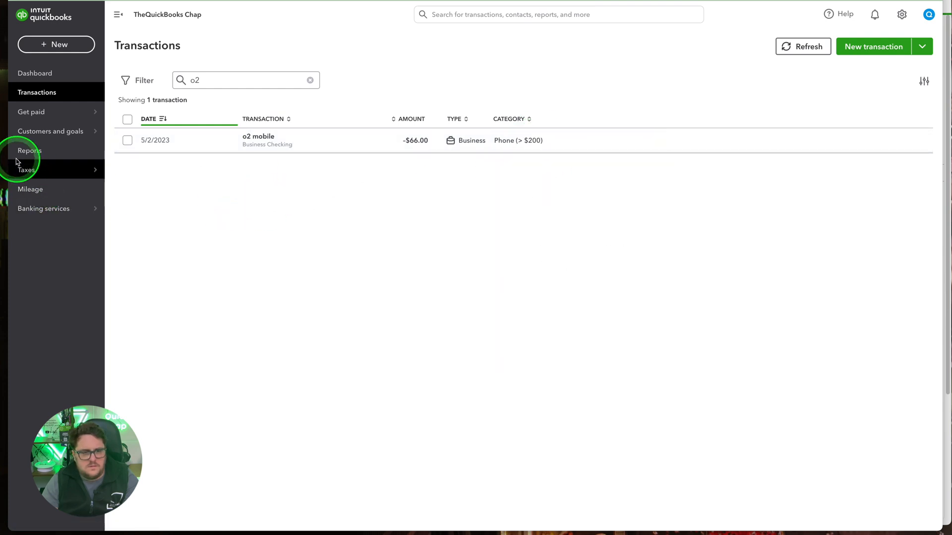
- Return to the reports and look through the Transaction Report for all dates, including the Phone (> $200) expenses
{"action": "left_click", "coordinate": [61, 151]}
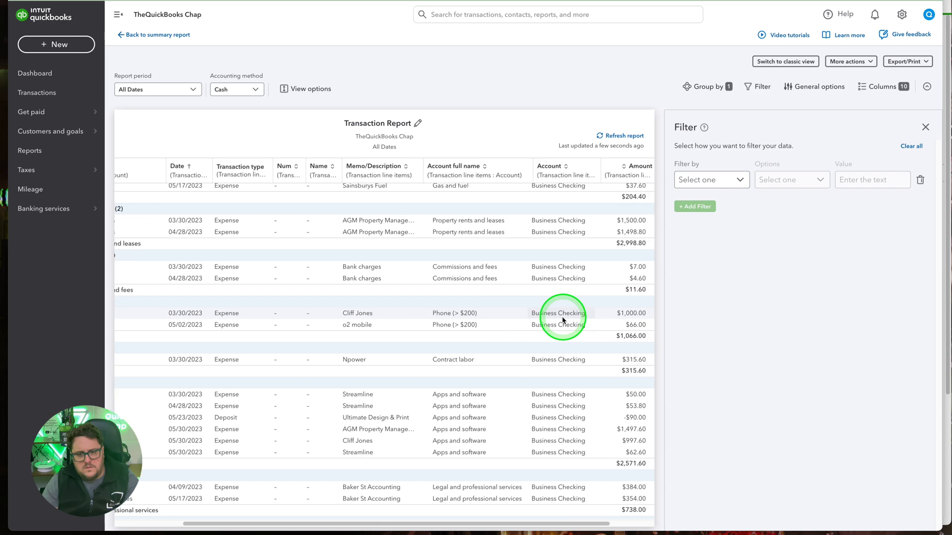
{"action": "scroll", "coordinate": [239, 252], "scroll_direction": "left", "scroll_amount": 4}
{"action": "scroll", "coordinate": [233, 238], "scroll_direction": "up", "scroll_amount": 5}
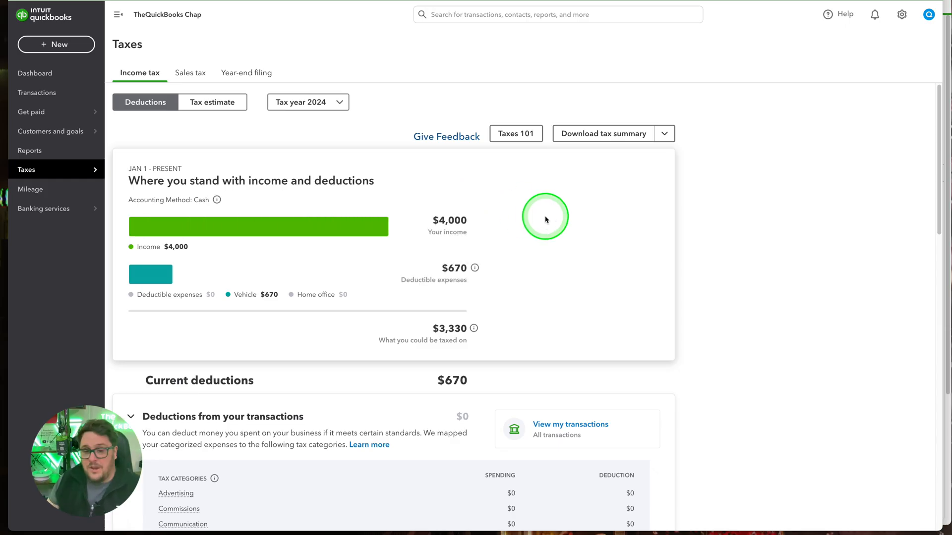
- Review the income, tax categories and current deductions on the income tax page for tax year 2024
{"action": "scroll", "coordinate": [587, 289], "scroll_direction": "down", "scroll_amount": 9}
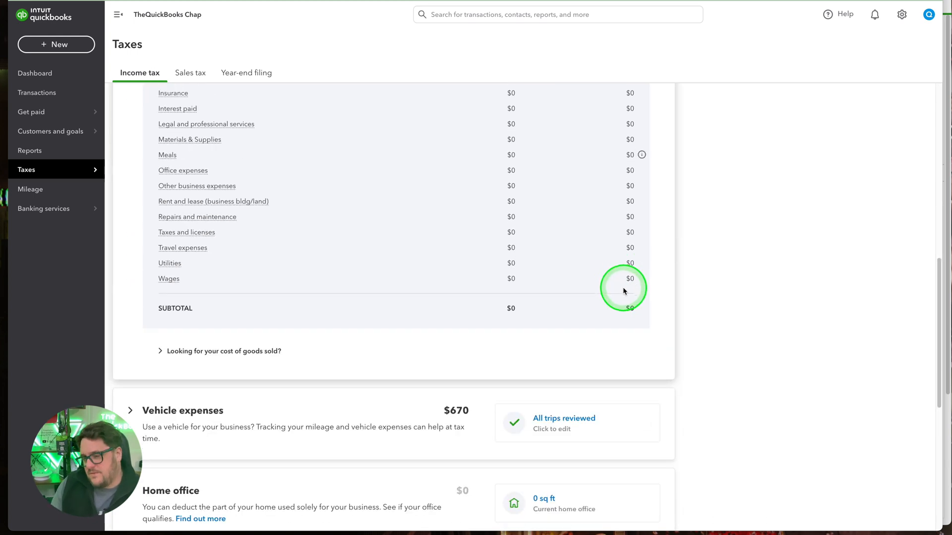
{"action": "scroll", "coordinate": [625, 290], "scroll_direction": "up", "scroll_amount": 7}
{"action": "scroll", "coordinate": [342, 312], "scroll_direction": "down", "scroll_amount": 3}
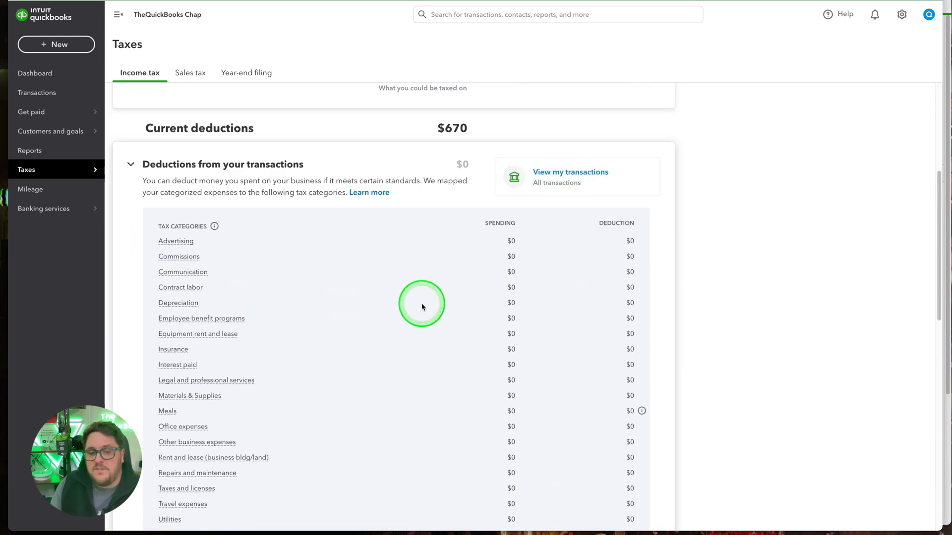
{"action": "scroll", "coordinate": [510, 298], "scroll_direction": "up", "scroll_amount": 1}
{"action": "scroll", "coordinate": [538, 294], "scroll_direction": "up", "scroll_amount": 4}
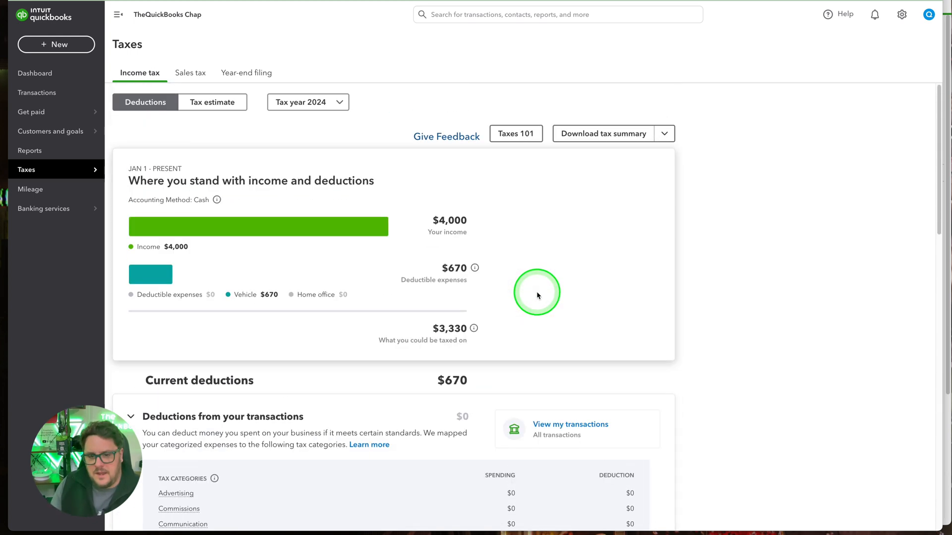
- Show the deductions for tax year 2023 and review the year-end checklist, income summary and tax category amounts
{"action": "left_click", "coordinate": [305, 102]}
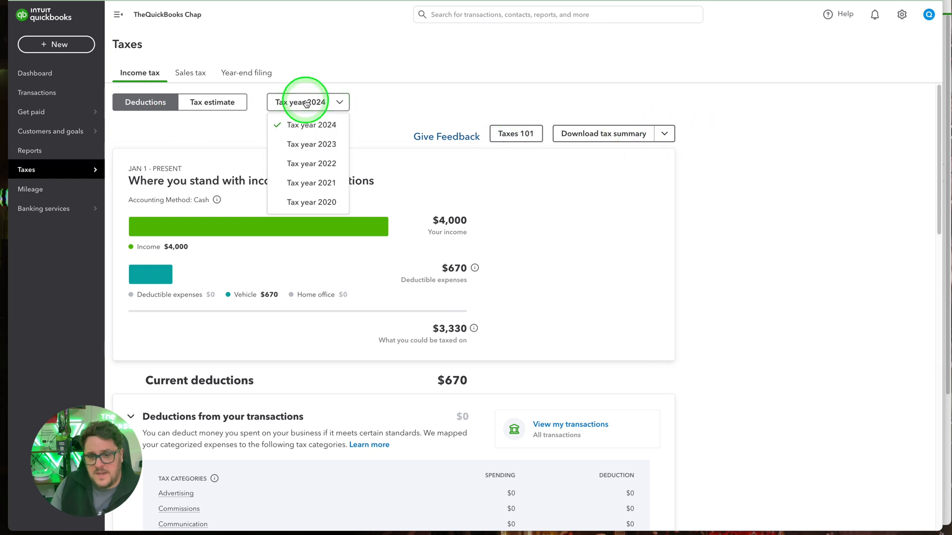
{"action": "left_click", "coordinate": [313, 146]}
{"action": "scroll", "coordinate": [529, 322], "scroll_direction": "down", "scroll_amount": 5}
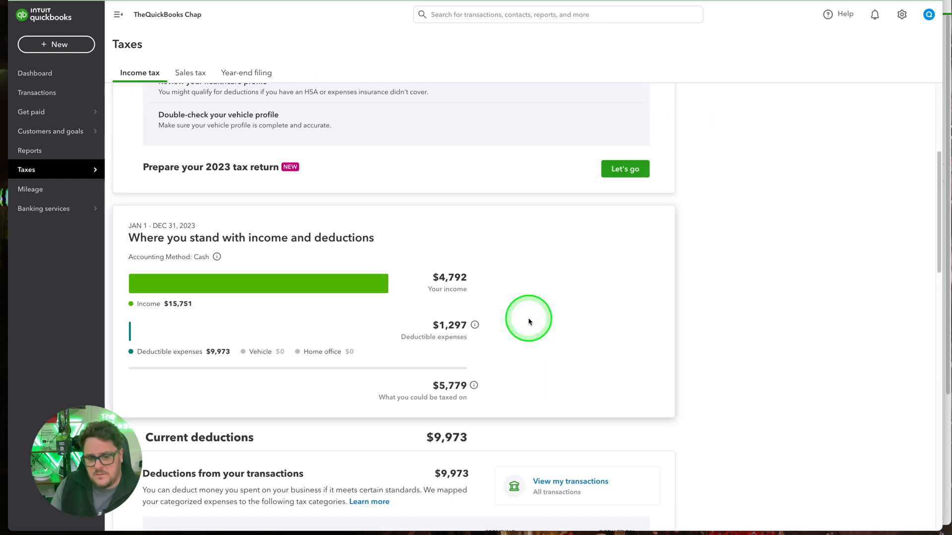
{"action": "scroll", "coordinate": [529, 322], "scroll_direction": "up", "scroll_amount": 5}
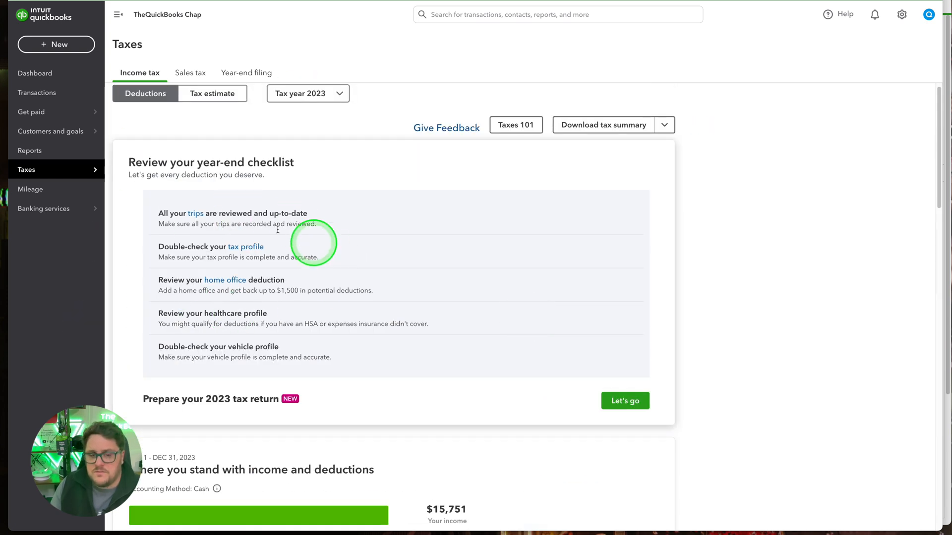
{"action": "scroll", "coordinate": [321, 248], "scroll_direction": "down", "scroll_amount": 5}
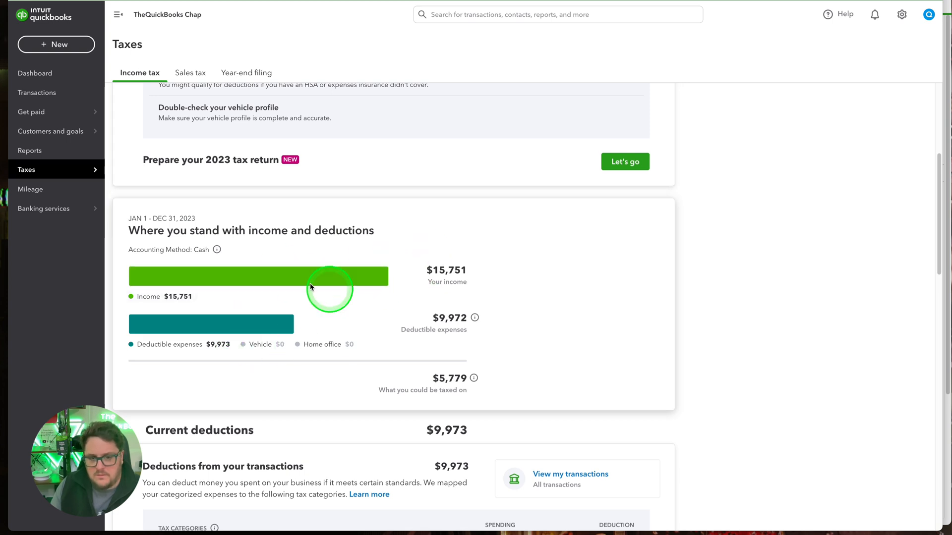
{"action": "scroll", "coordinate": [358, 332], "scroll_direction": "down", "scroll_amount": 2}
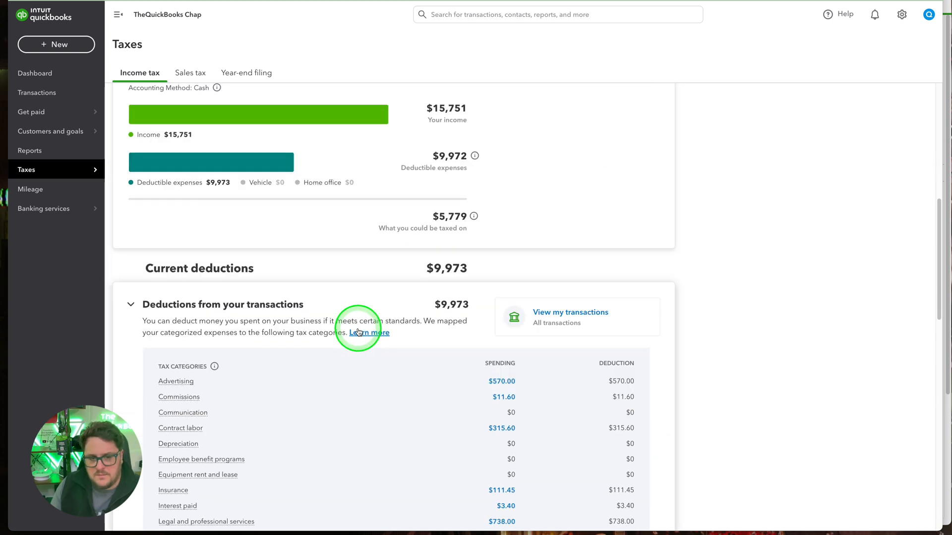
{"action": "scroll", "coordinate": [367, 331], "scroll_direction": "down", "scroll_amount": 4}
{"action": "scroll", "coordinate": [578, 321], "scroll_direction": "down", "scroll_amount": 3}
{"action": "scroll", "coordinate": [417, 315], "scroll_direction": "up", "scroll_amount": 1}
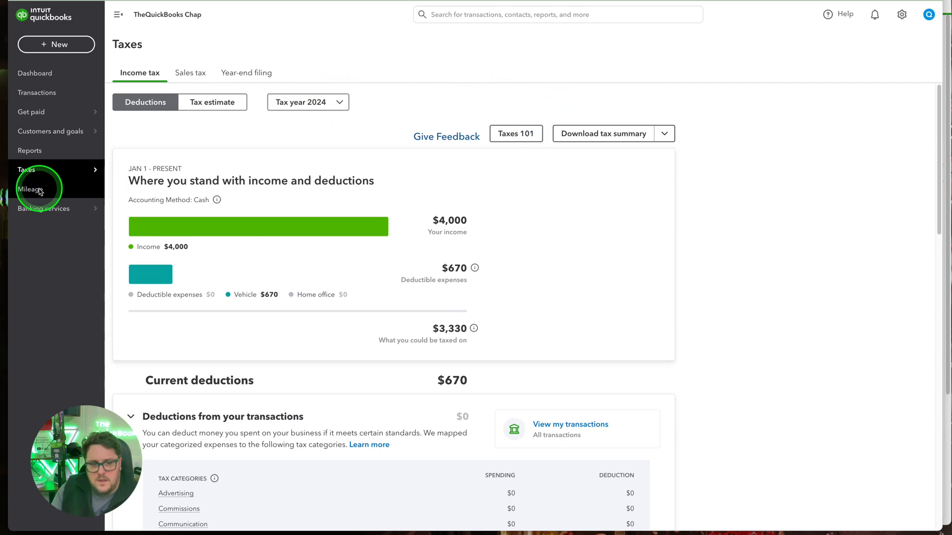
- Open the mileage page for 2024 and view the business trips
{"action": "left_click", "coordinate": [39, 191]}
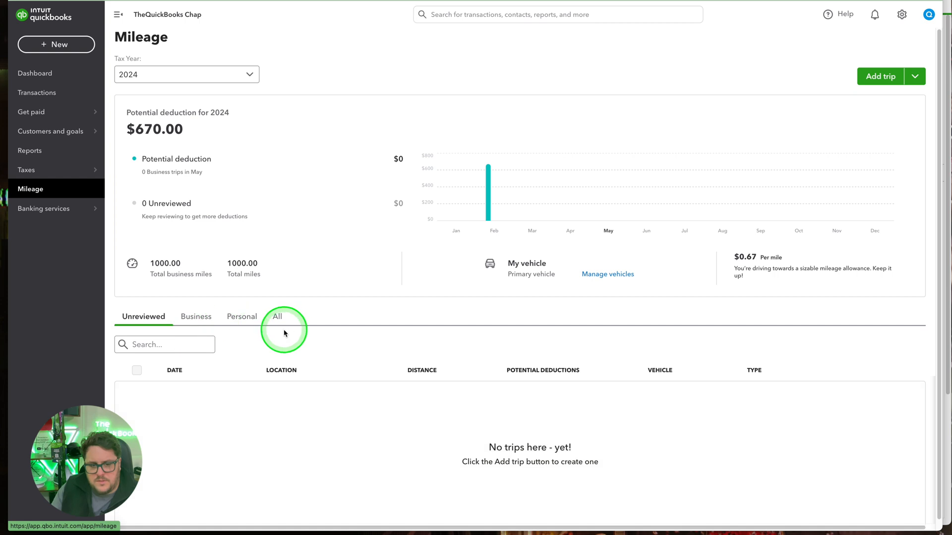
{"action": "scroll", "coordinate": [472, 358], "scroll_direction": "down", "scroll_amount": 1}
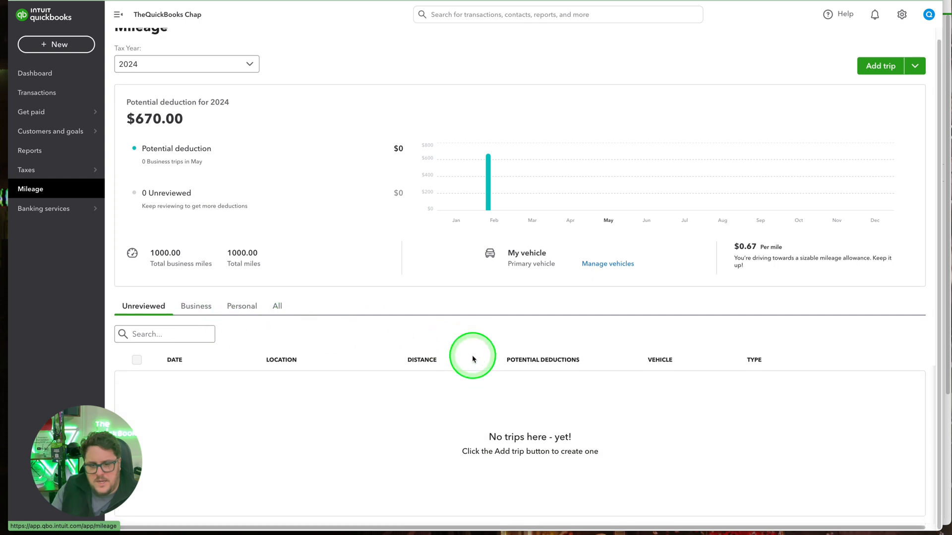
{"action": "left_click", "coordinate": [208, 307]}
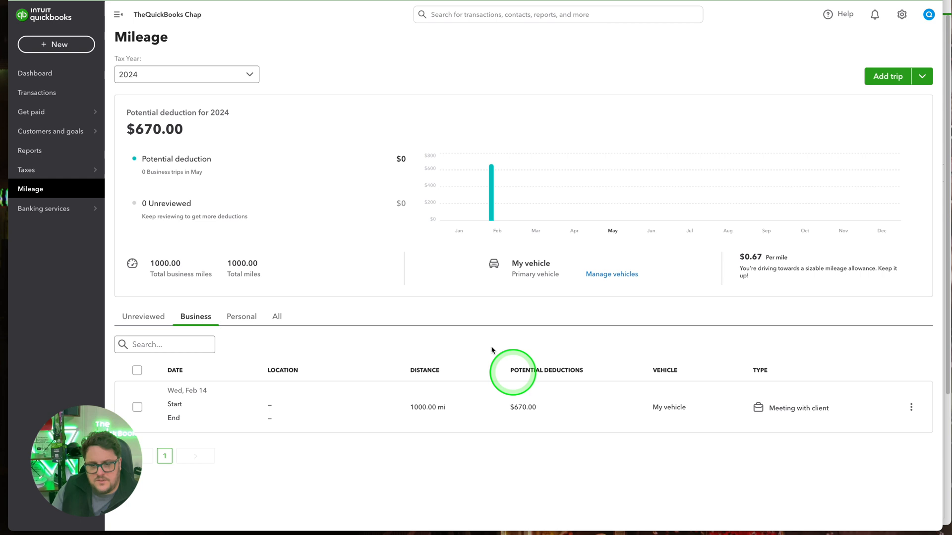
- Return to the income tax deductions and expand Vehicle expenses to compare the standard mileage and actual expenses methods
{"action": "left_click", "coordinate": [43, 169]}
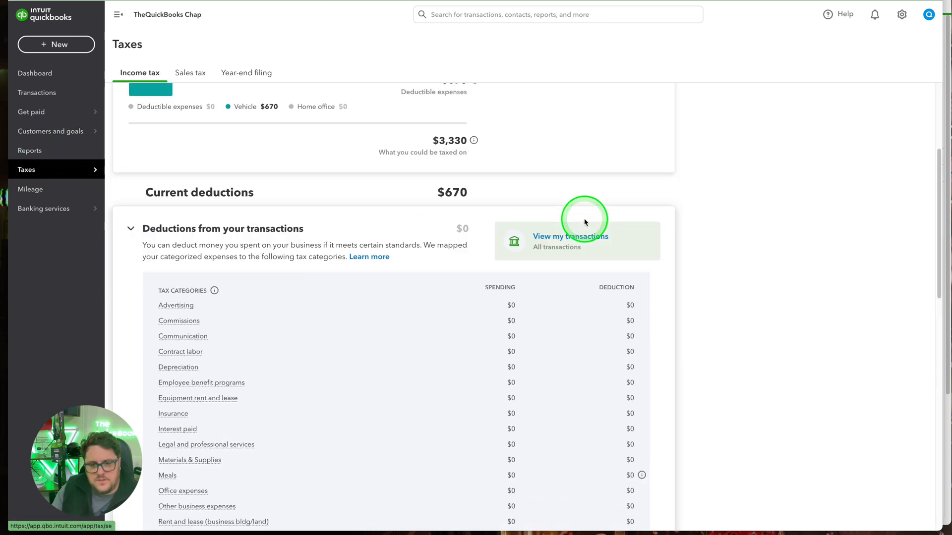
{"action": "scroll", "coordinate": [527, 382], "scroll_direction": "down", "scroll_amount": 12}
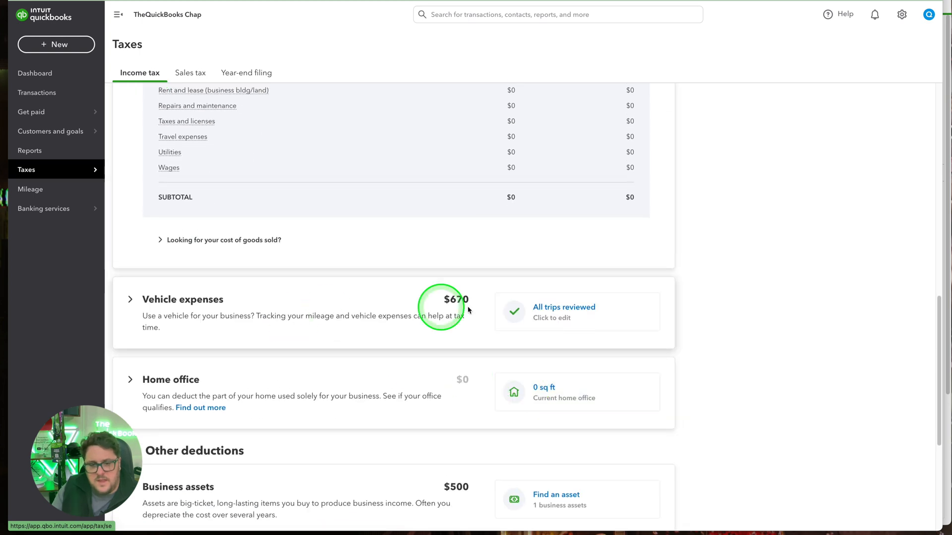
{"action": "left_click", "coordinate": [131, 300]}
{"action": "scroll", "coordinate": [503, 382], "scroll_direction": "down", "scroll_amount": 6}
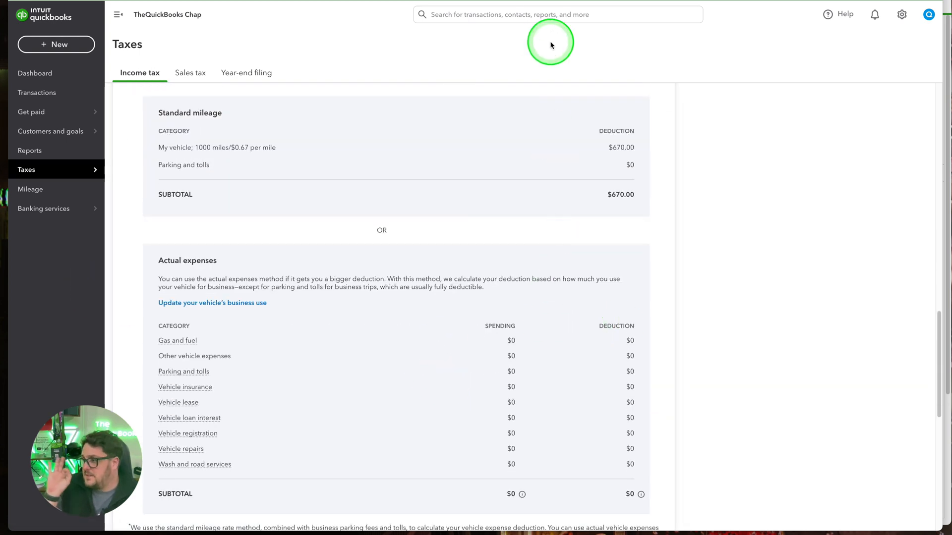
- Visit the Banking services page and return to the income tax deductions
{"action": "left_click", "coordinate": [63, 187]}
{"action": "left_click", "coordinate": [63, 206]}
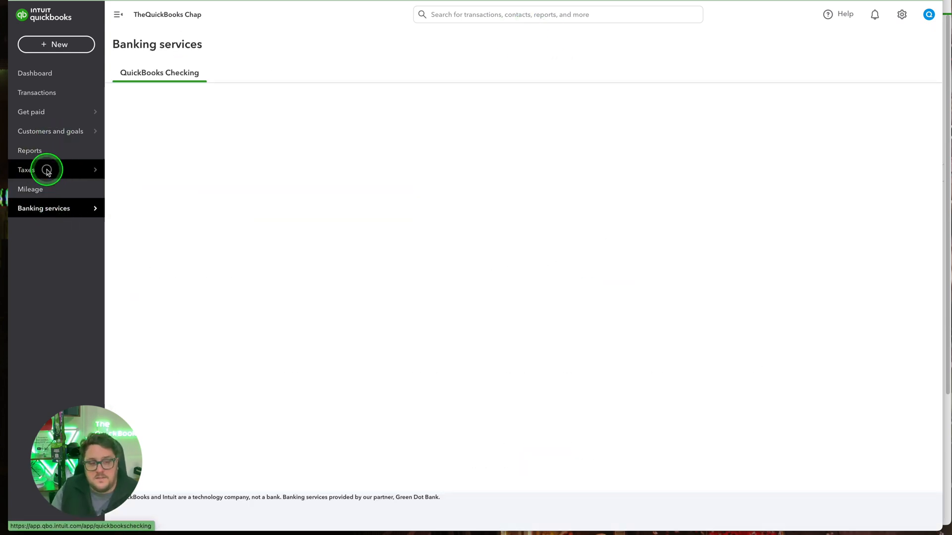
{"action": "left_click", "coordinate": [74, 170]}
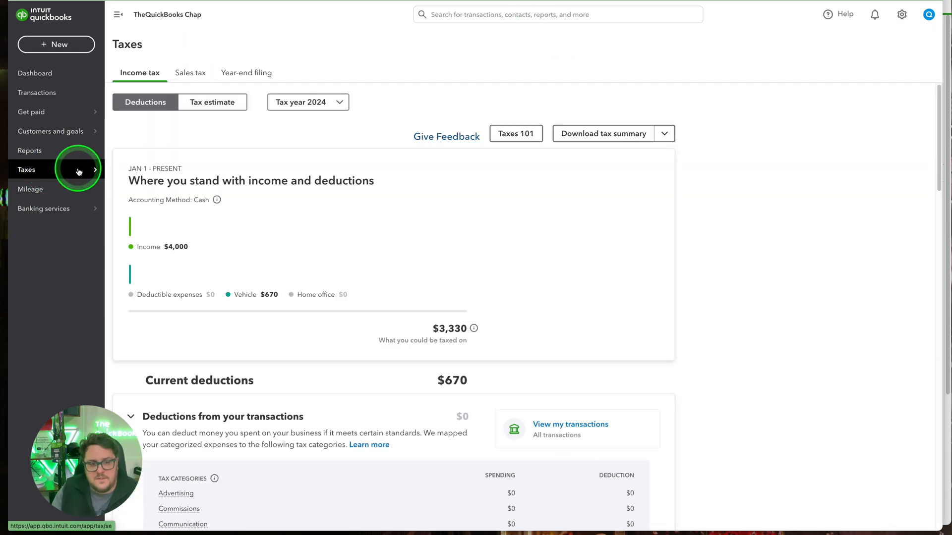